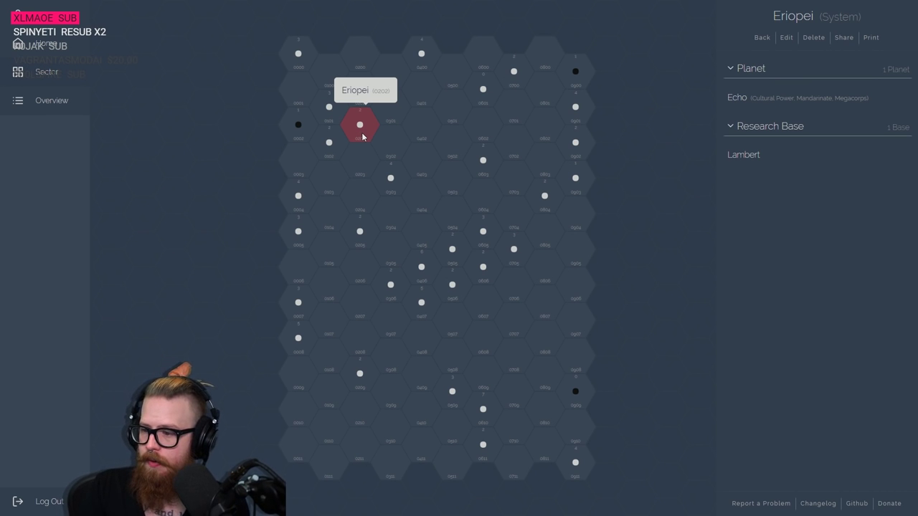
Add two planets to the Xandare system, save it, and return to the sector overview
left_click(488, 99)
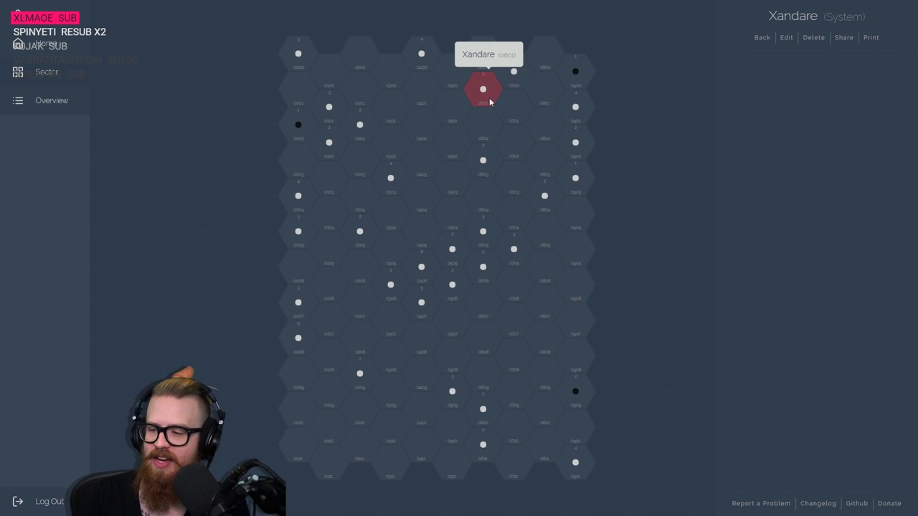
left_click(786, 38)
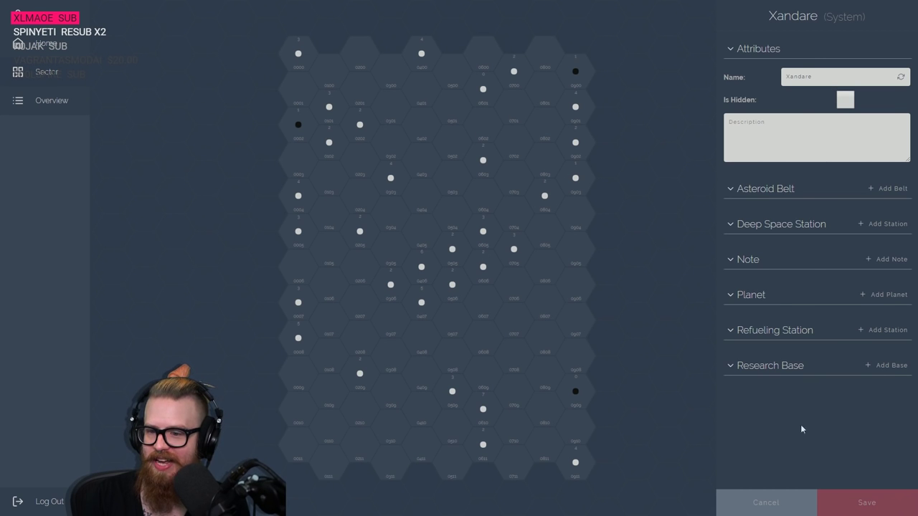
left_click(878, 294)
left_click(877, 295)
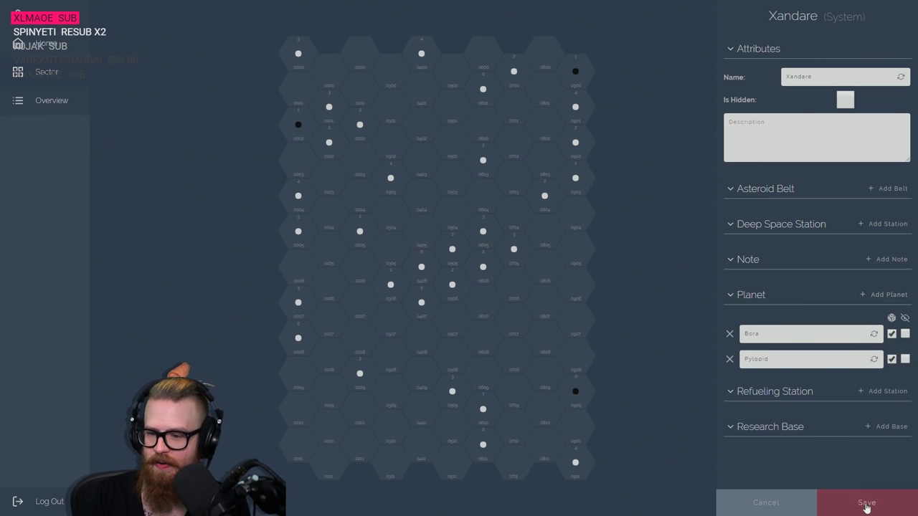
left_click(866, 502)
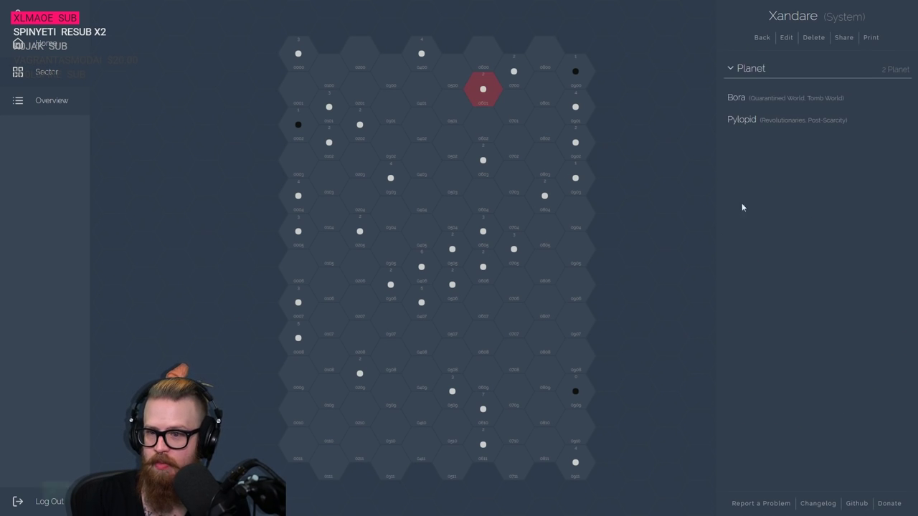
left_click(757, 40)
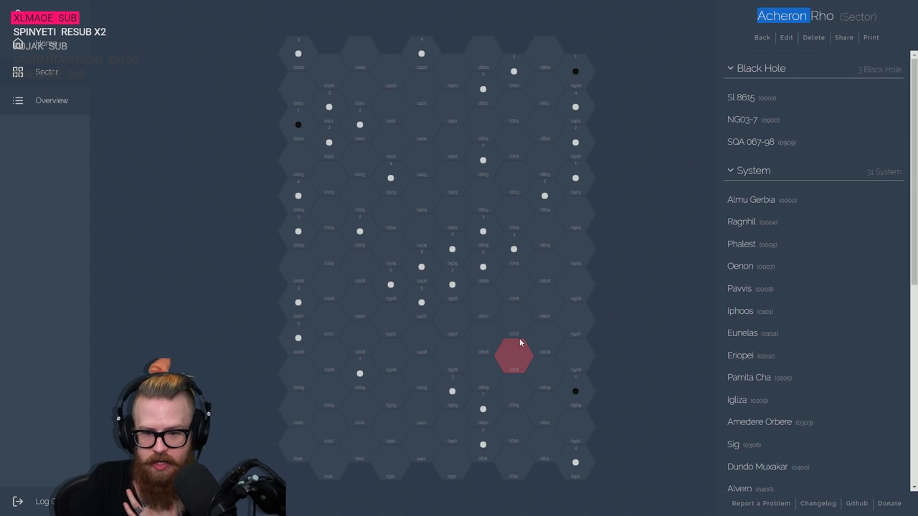
Start a new sector entity of type System in the empty hex 0808
right_click(541, 343)
left_click(539, 338)
left_click(406, 231)
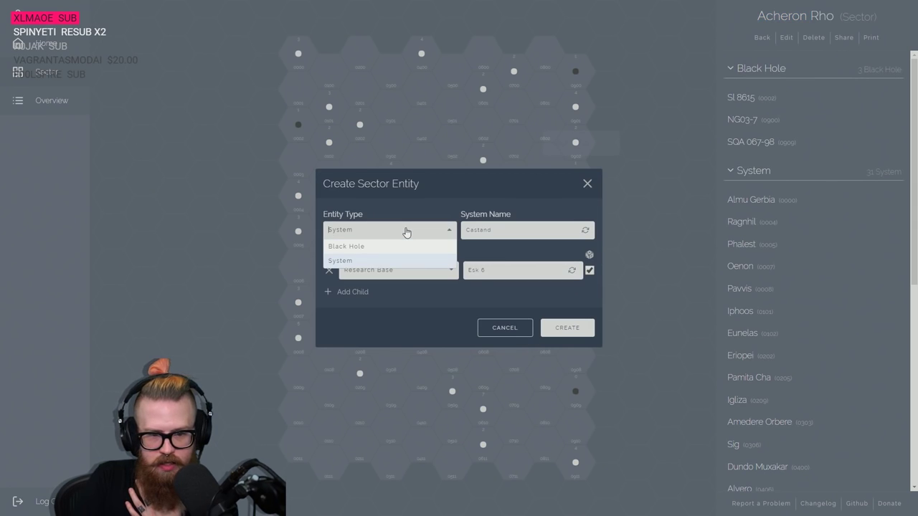
left_click(397, 260)
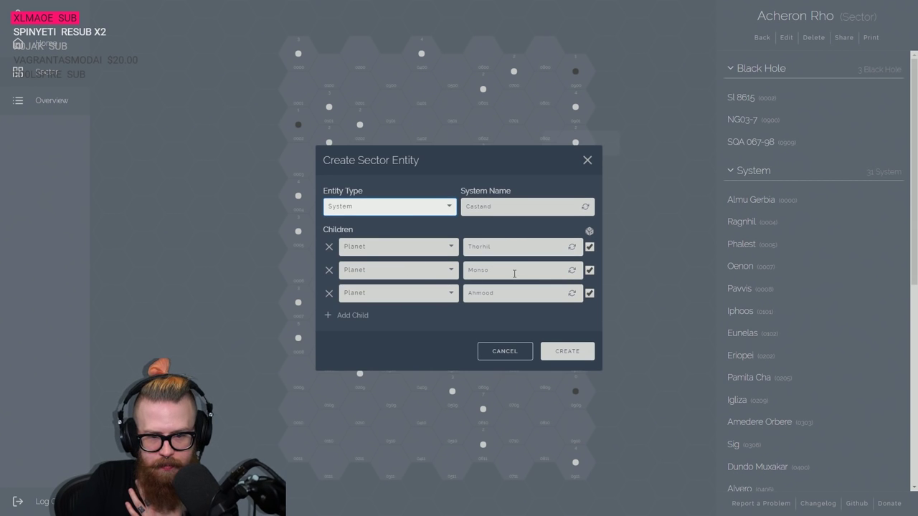
Reduce the new system's children to a single Deep Space Station named The Guild Dyson Sphere
left_click(326, 276)
left_click(327, 281)
left_click(361, 272)
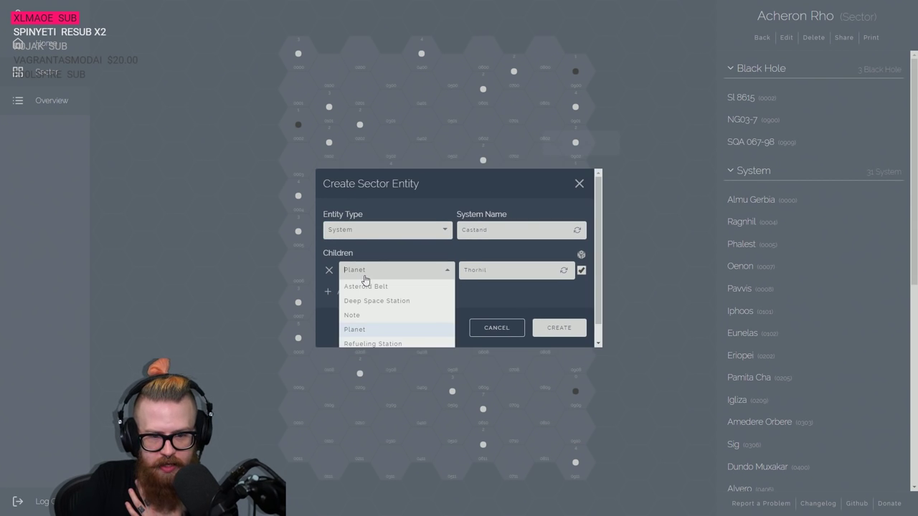
left_click(389, 306)
key("Tab")
key("BackSpace")
type("T")
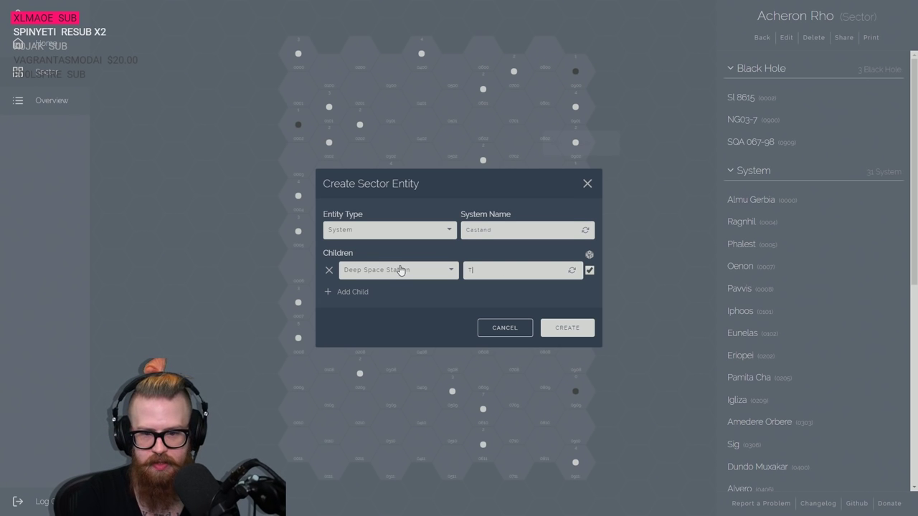
type("HE GUild Dyson Sphere")
Name the new system Guild HQ and create it
left_click_drag(494, 230, 446, 240)
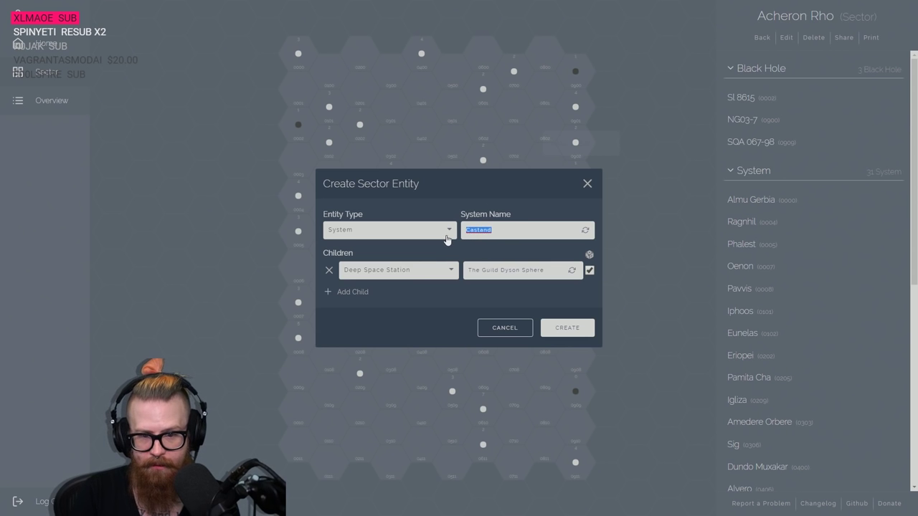
key("BackSpace")
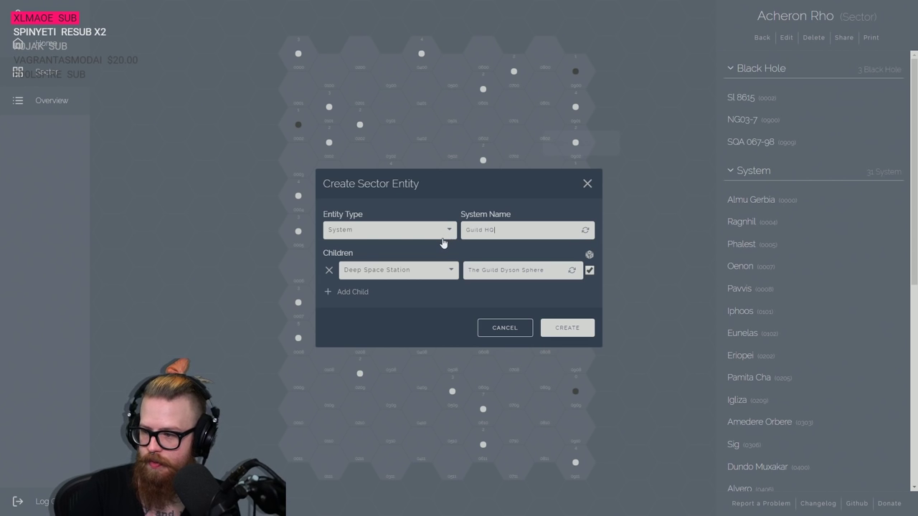
left_click(571, 327)
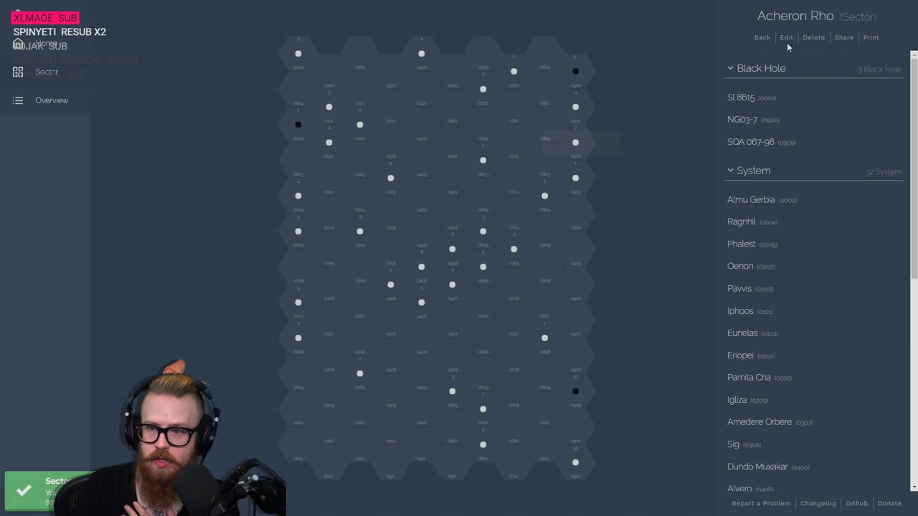
Open The Guild Dyson Sphere in the Guild HQ system for editing
left_click(543, 339)
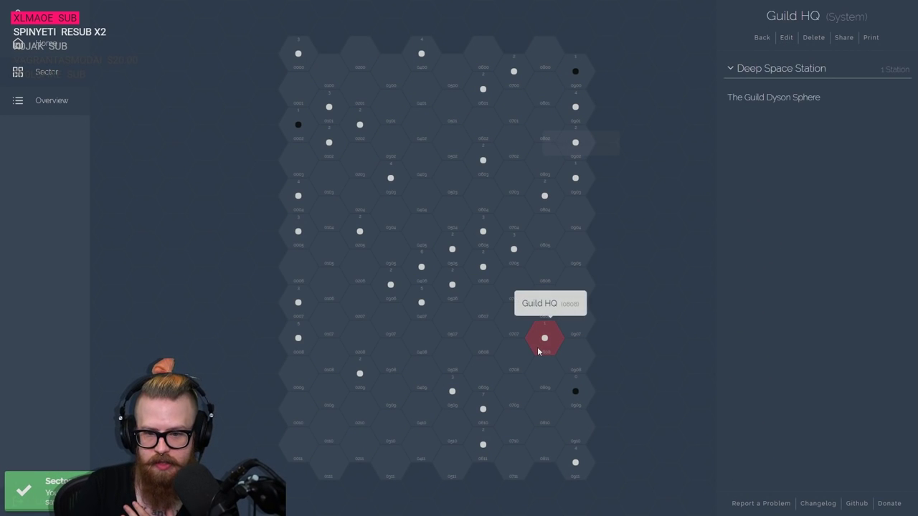
left_click(796, 96)
left_click(786, 52)
Try to replace the station's occupation with the custom entry "Home to the superhuman Guild"
left_click(887, 115)
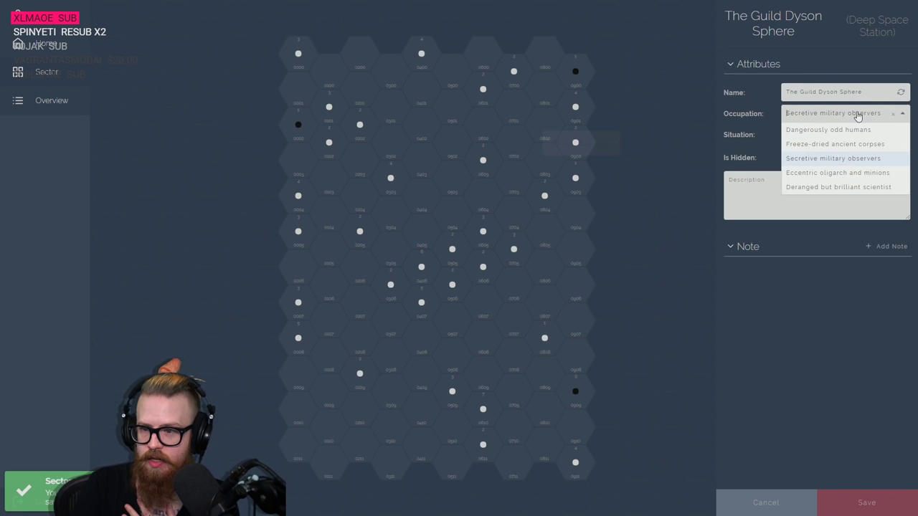
left_click(888, 115)
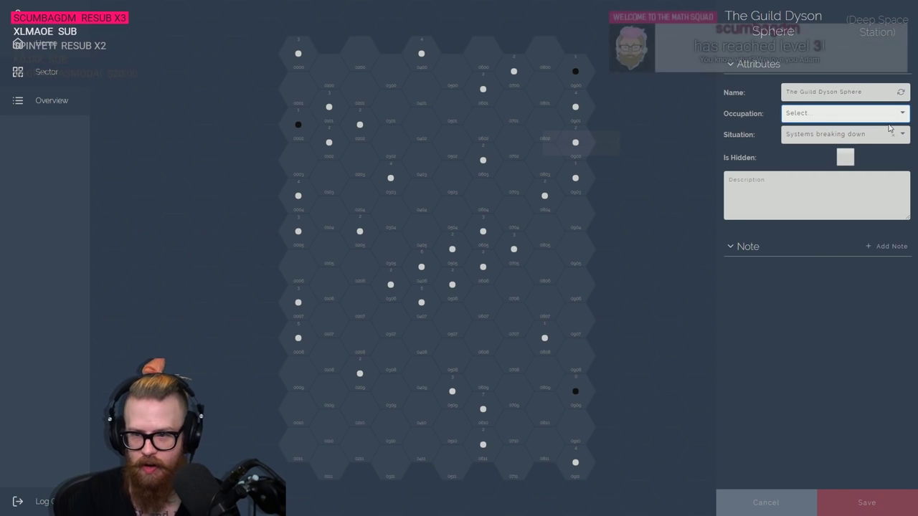
type("Home to the")
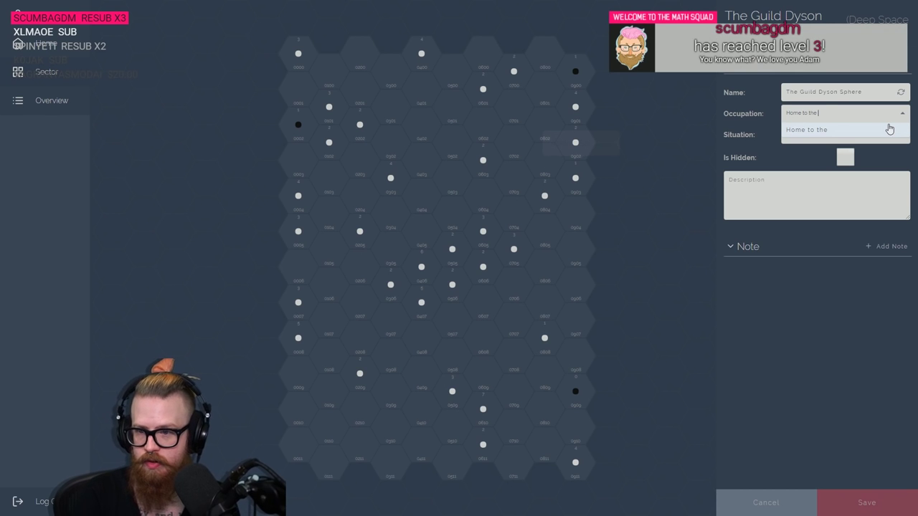
type(" superhuman")
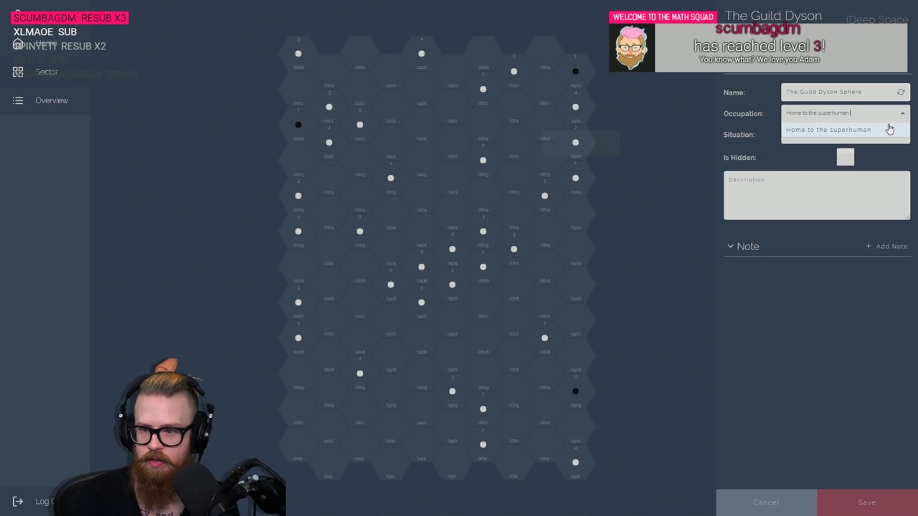
type(" Guild")
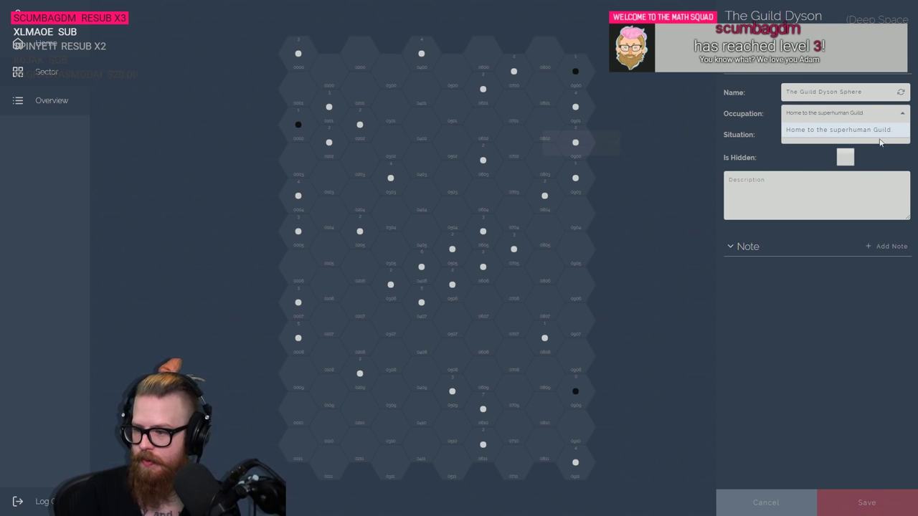
left_click(810, 232)
Set the station's occupation to Dangerously odd humans and its situation to Vault for dangerous pretech
left_click(825, 113)
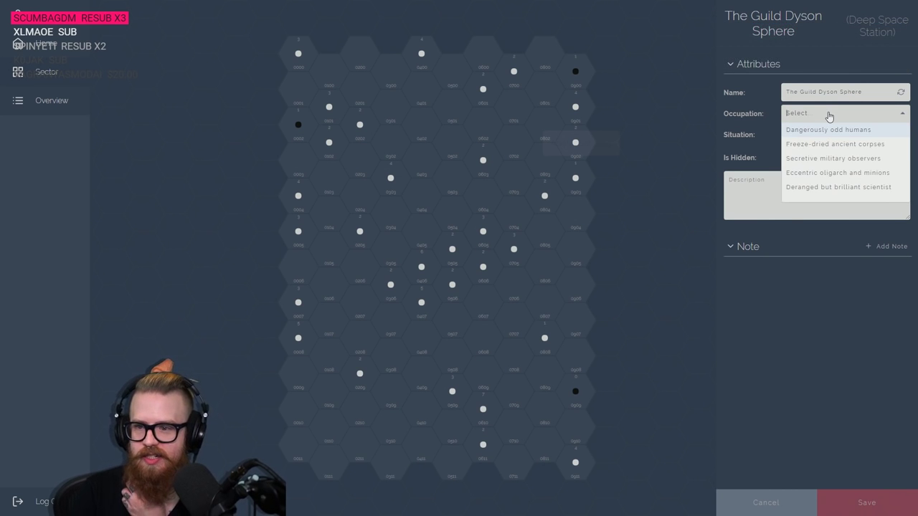
left_click(823, 131)
left_click(832, 136)
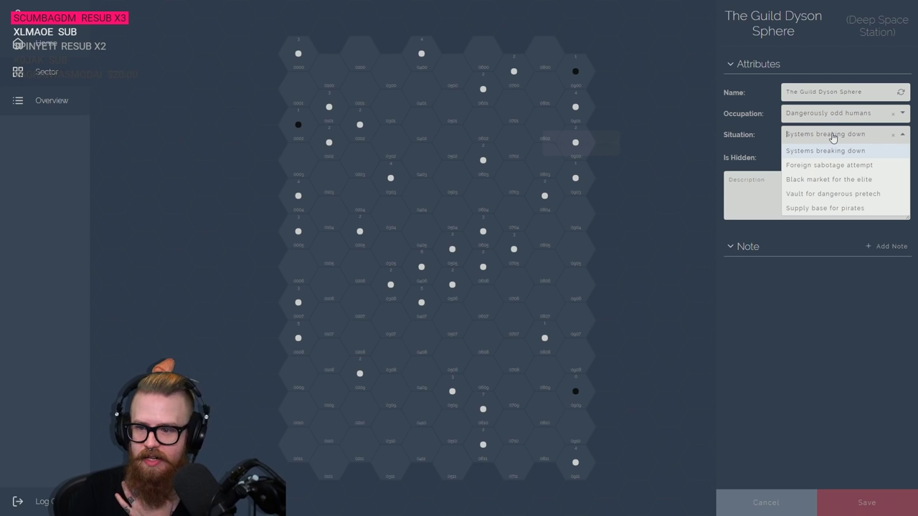
left_click(819, 194)
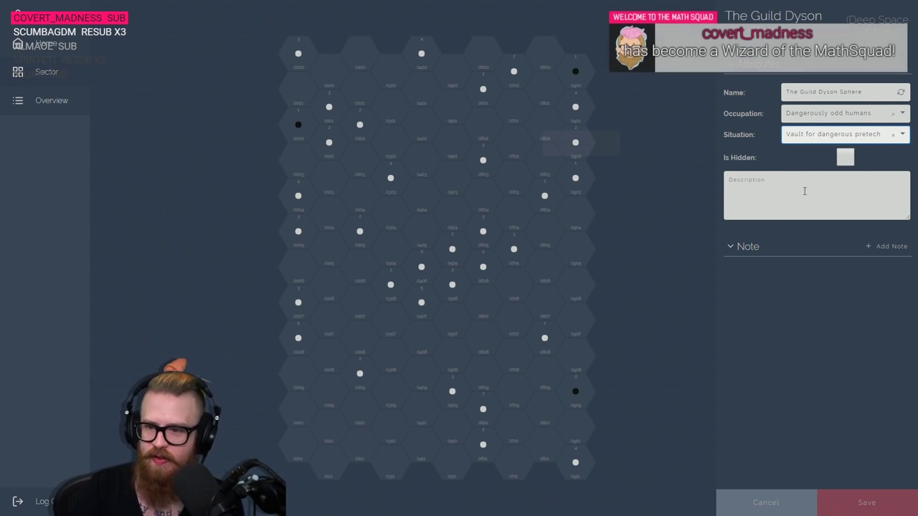
Give the station the description "Home to the Guild. Posthuman weirdo infomorphs. DO NOT GO HERE." and save it
left_click(795, 194)
type("Home")
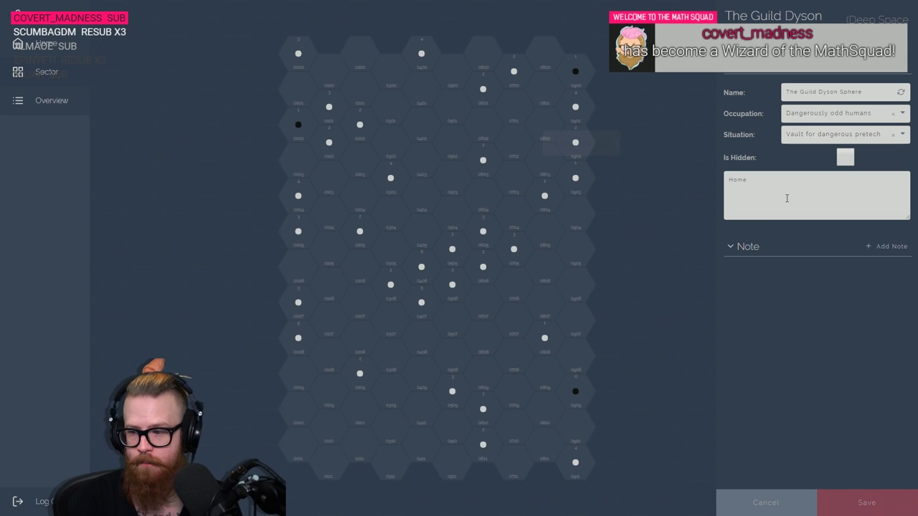
type(" to the Guil")
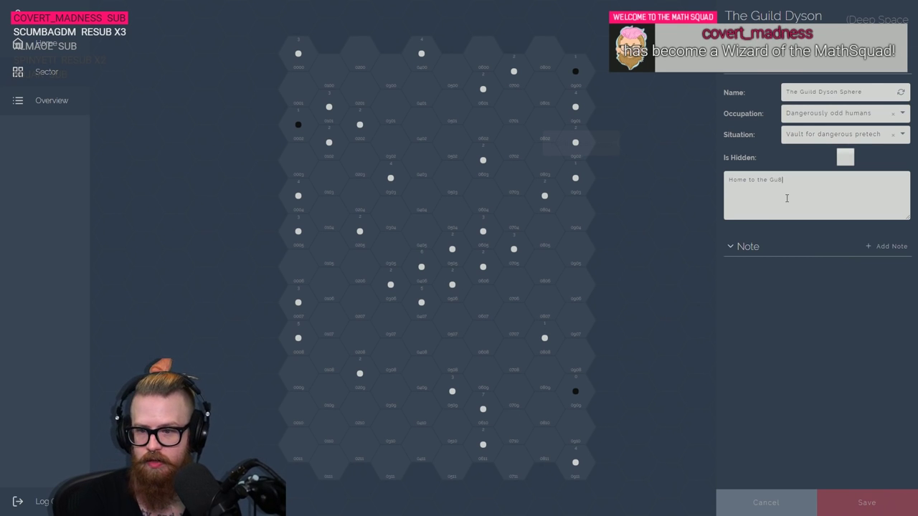
type("d. Posthuman weirdo infomorphs")
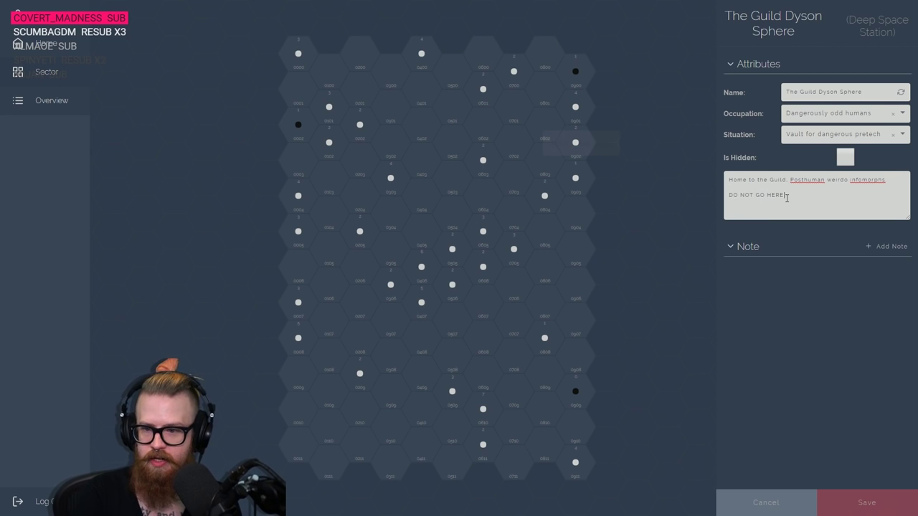
left_click(858, 511)
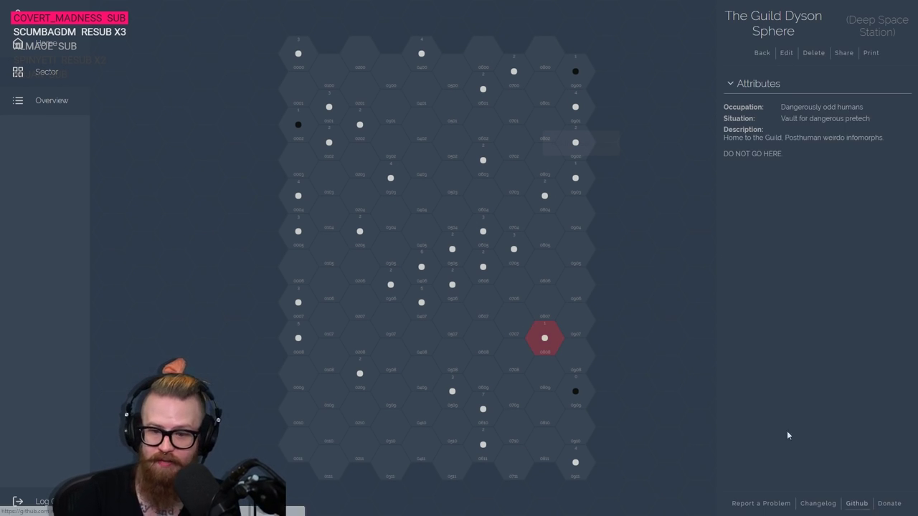
left_click(787, 53)
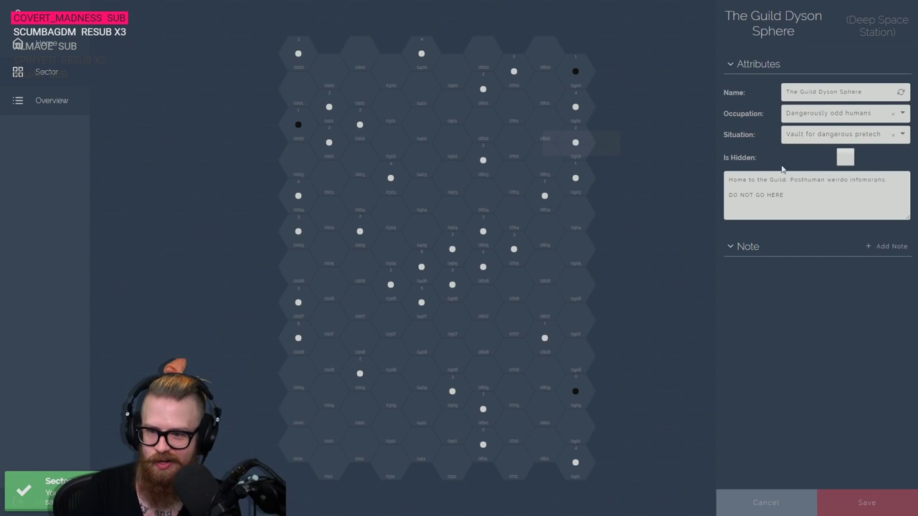
left_click(866, 502)
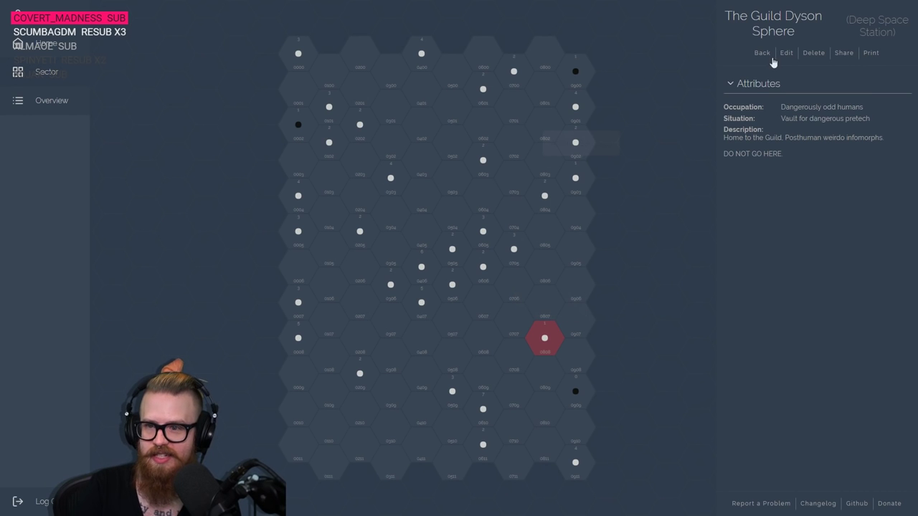
Add a research base named Optic 1 to the Guild HQ system and save it
left_click(544, 338)
left_click(784, 38)
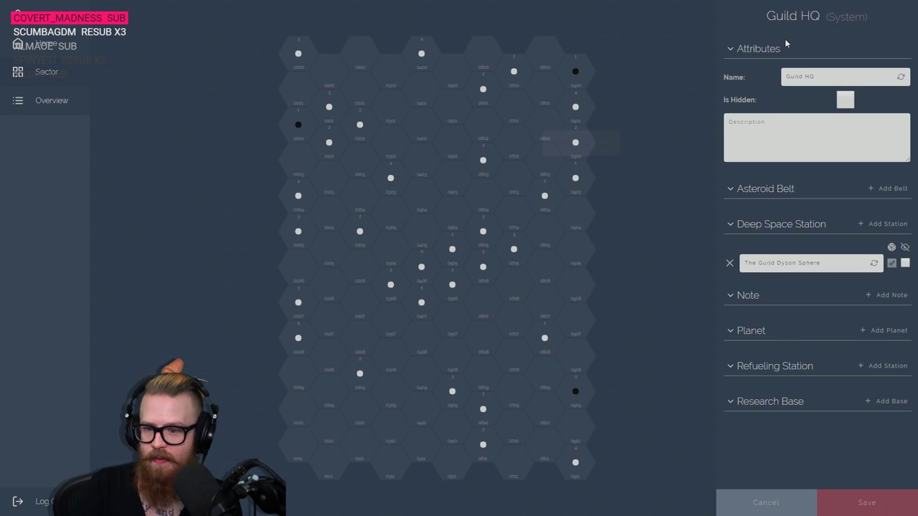
left_click(887, 401)
left_click_drag(772, 440, 678, 445)
key("BackSpace")
type("Optic")
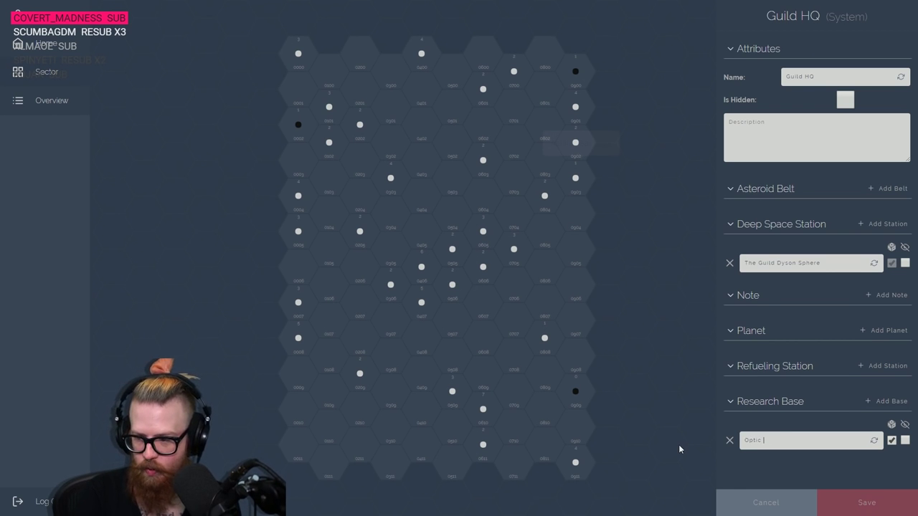
type(" 1")
left_click(860, 500)
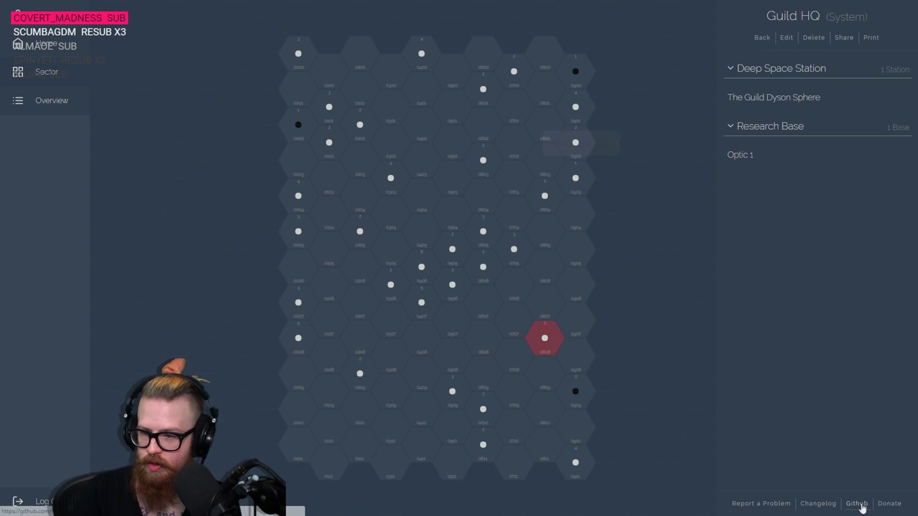
Edit the Optic 1 research base, setting its occupation to Secret employees of a foreign power
left_click(750, 151)
left_click(787, 37)
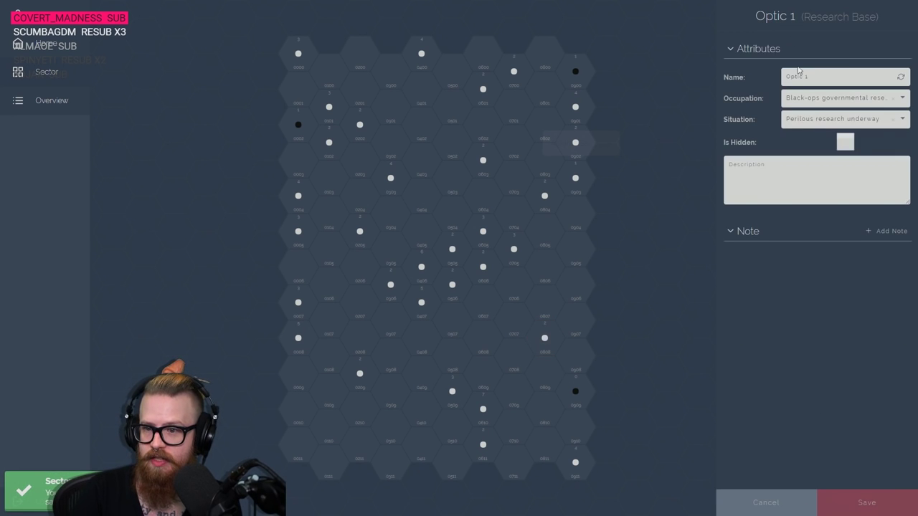
left_click(819, 99)
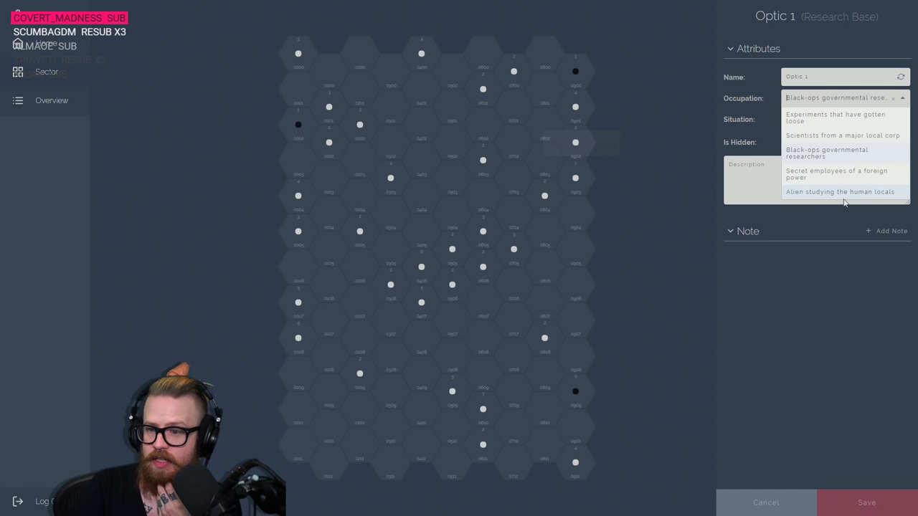
left_click(837, 174)
left_click(836, 119)
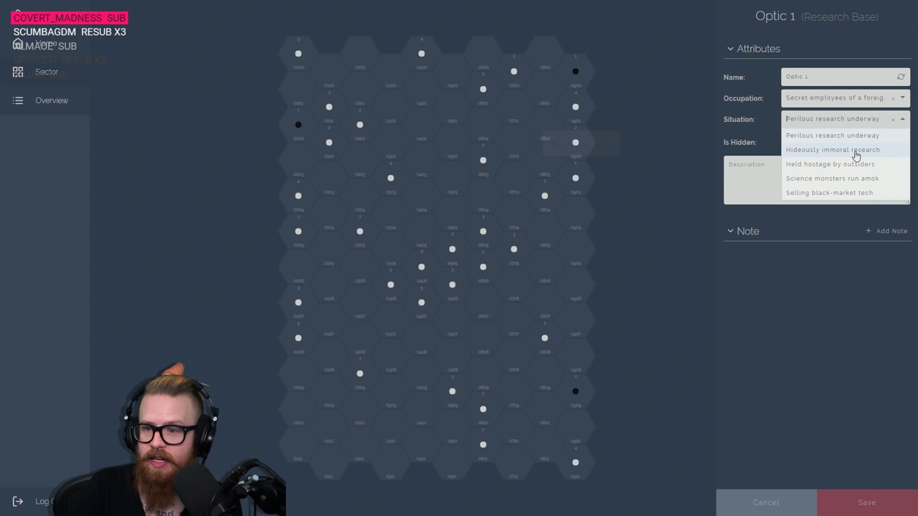
key("Escape")
Give the Optic 1 research base the description "Triangulum researchers obsessed with the Guild" and save it
left_click(781, 182)
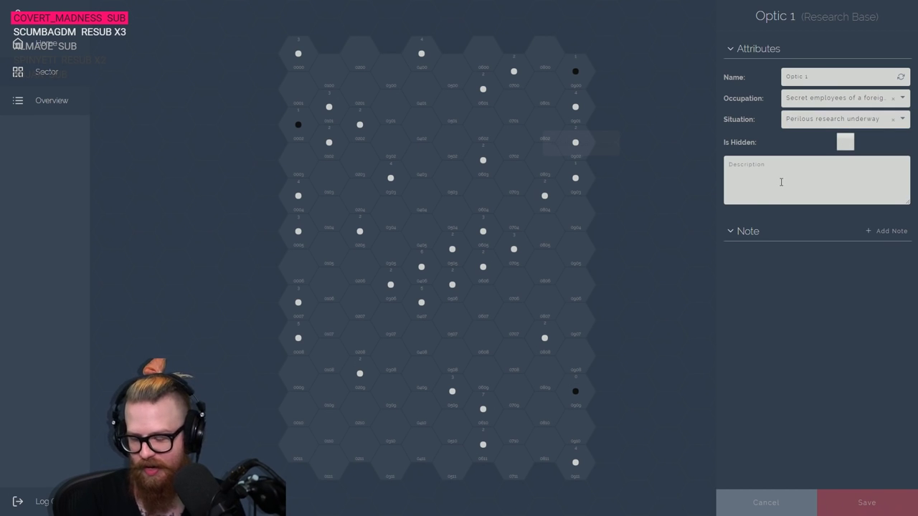
type("Triangulum researcher")
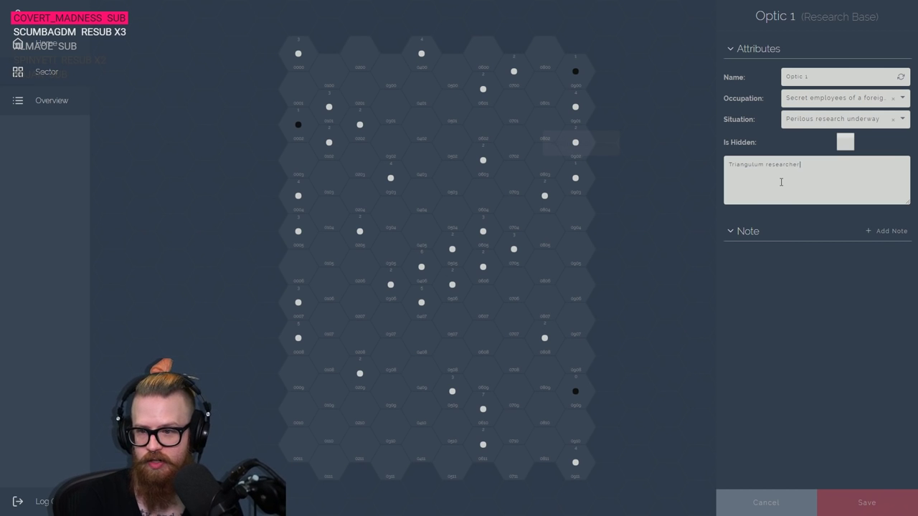
type("s obsessed")
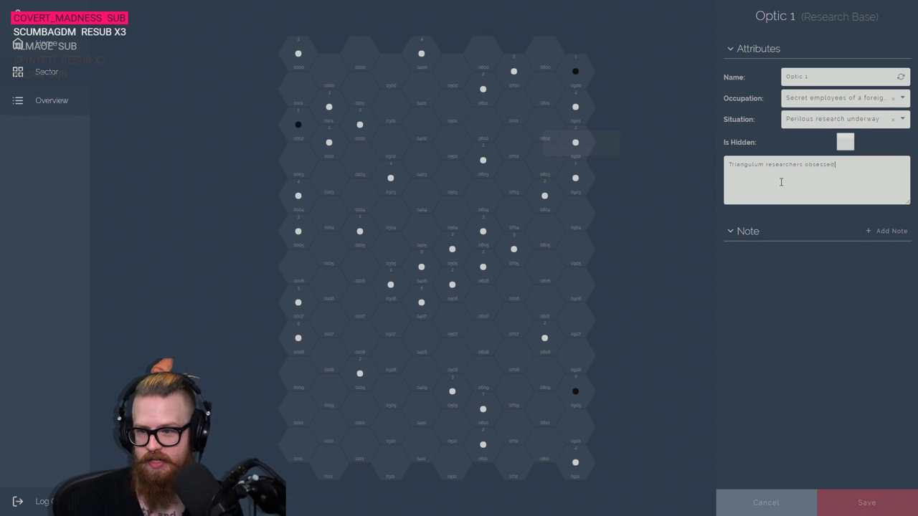
type(" withthe the Guild")
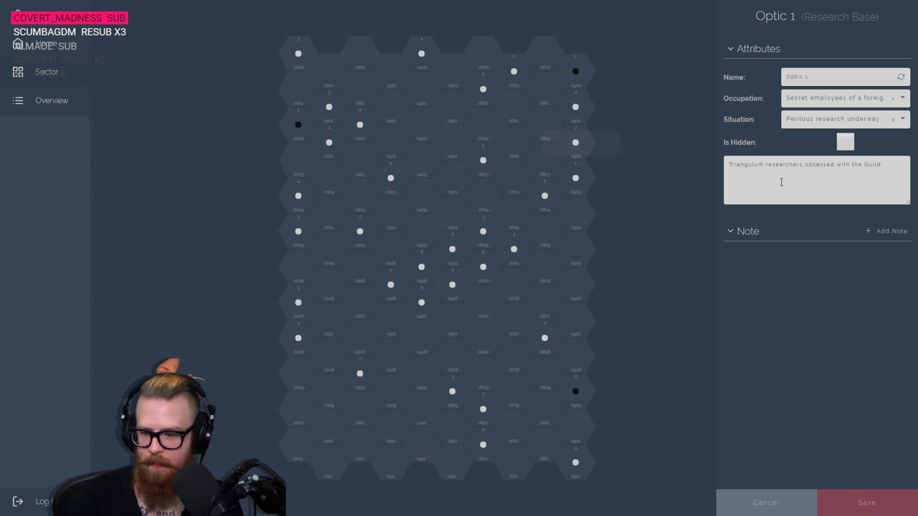
left_click(873, 506)
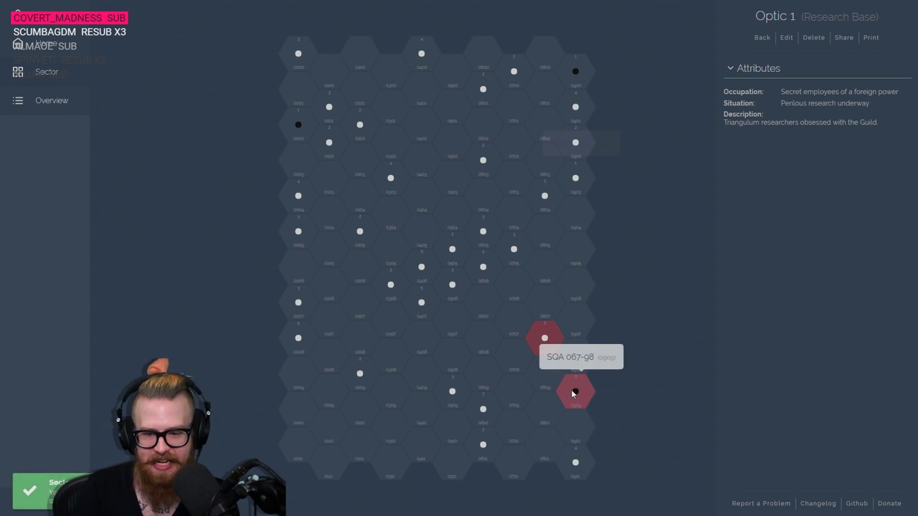
Move the SQA 067-98 black hole from hex 0909 to hex 0910
left_click_drag(573, 394, 572, 432)
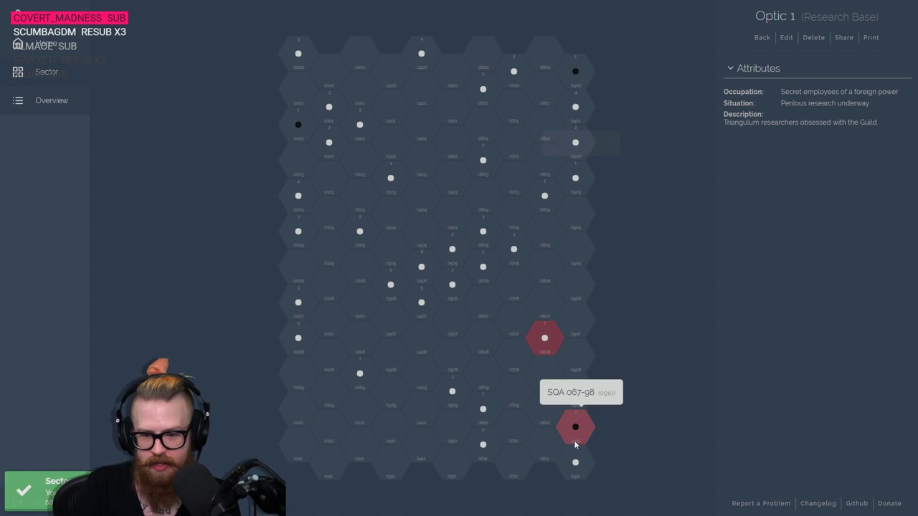
left_click(573, 431)
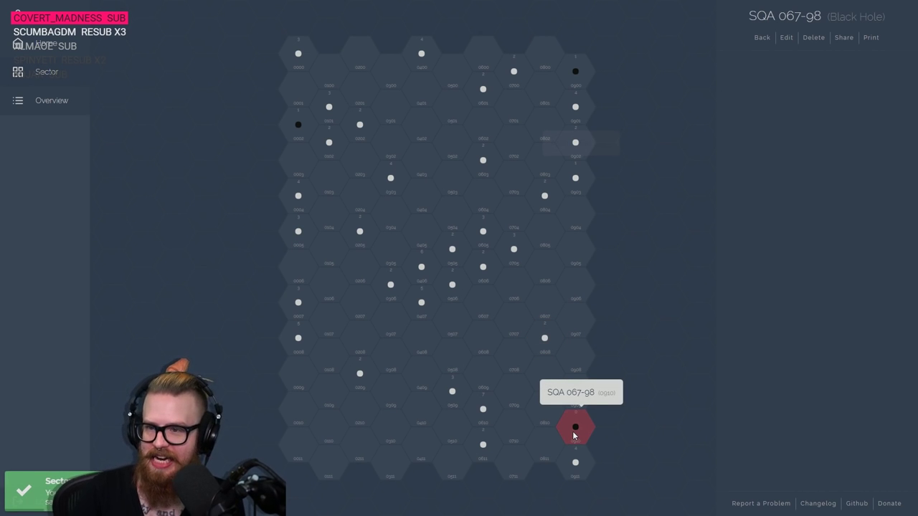
Review the contents of the Bergunn, Polis, Home, Pavvis and Askirut Sal systems
left_click(574, 463)
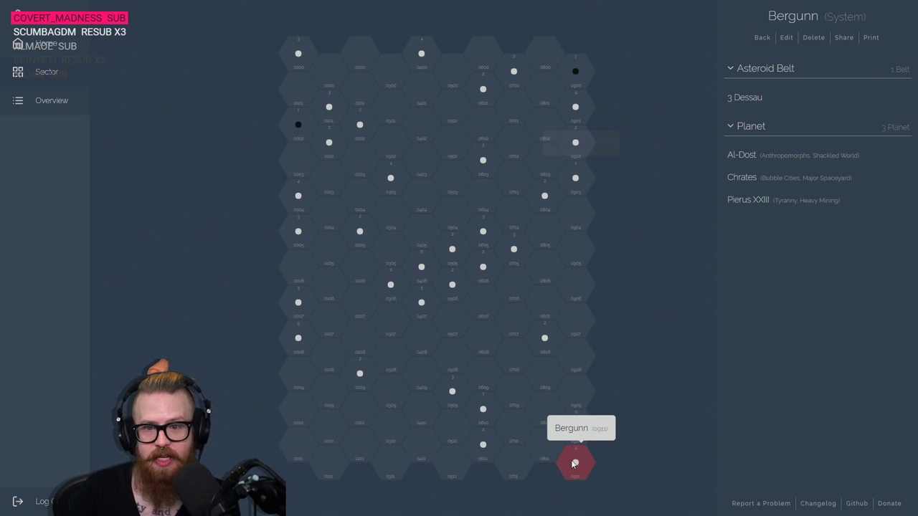
left_click(574, 143)
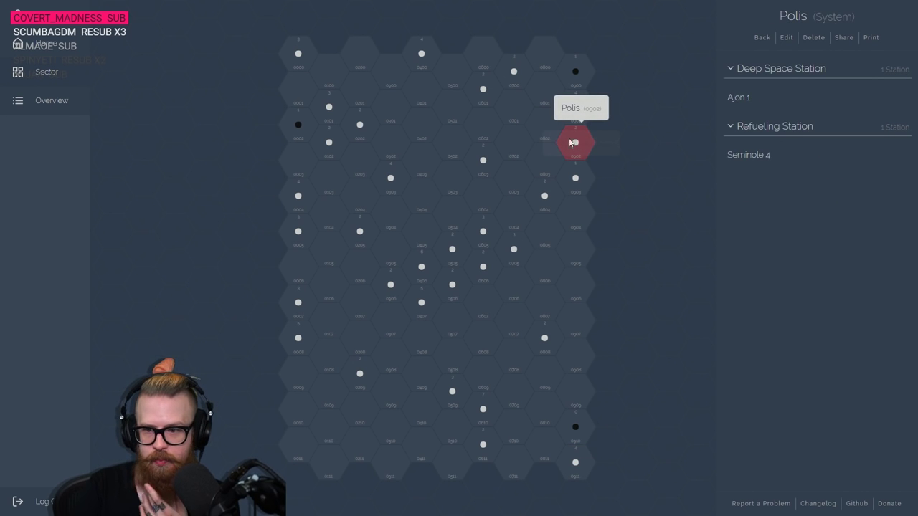
left_click(582, 467)
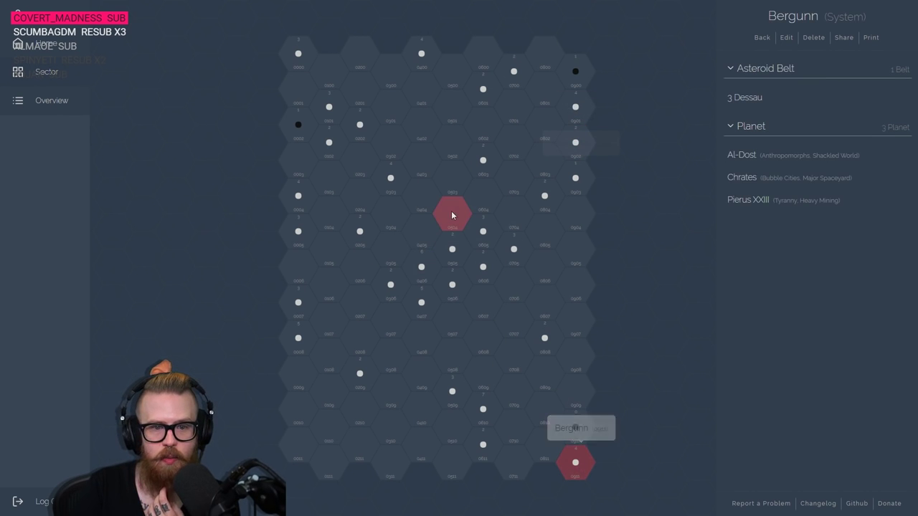
left_click(481, 162)
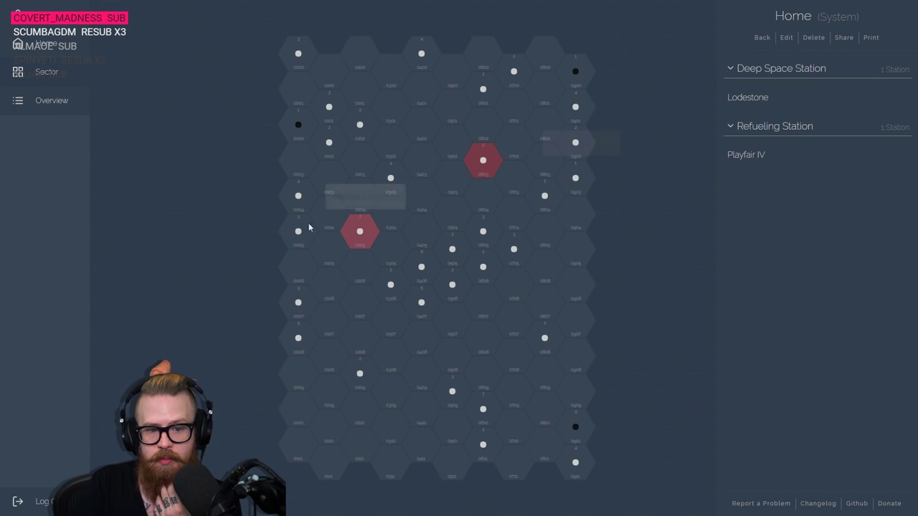
left_click(302, 341)
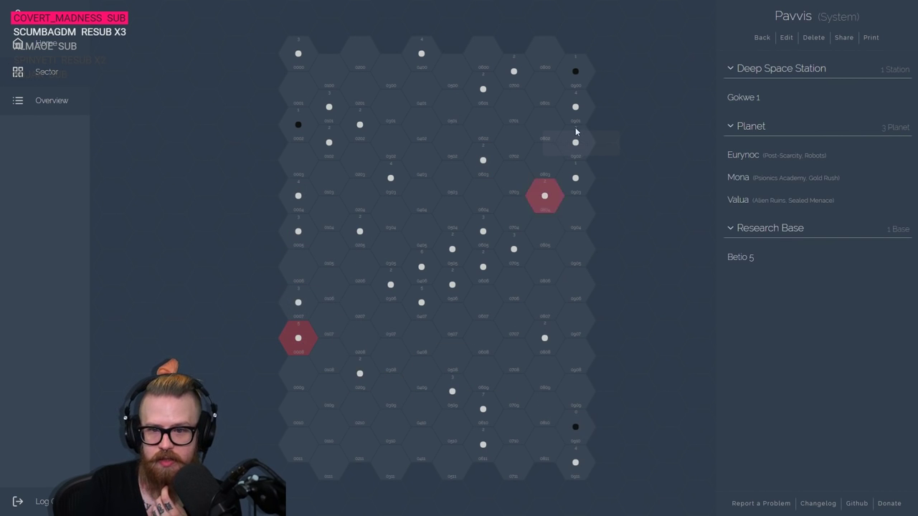
left_click(584, 185)
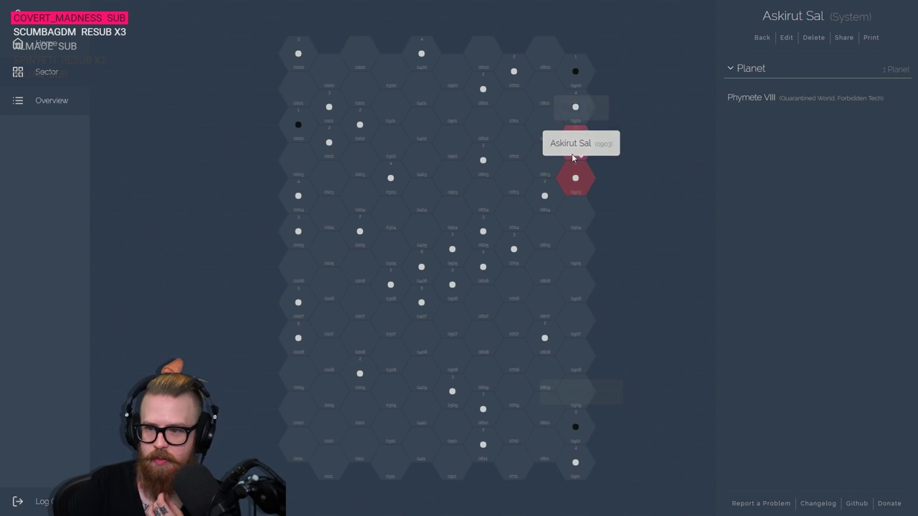
left_click(578, 462)
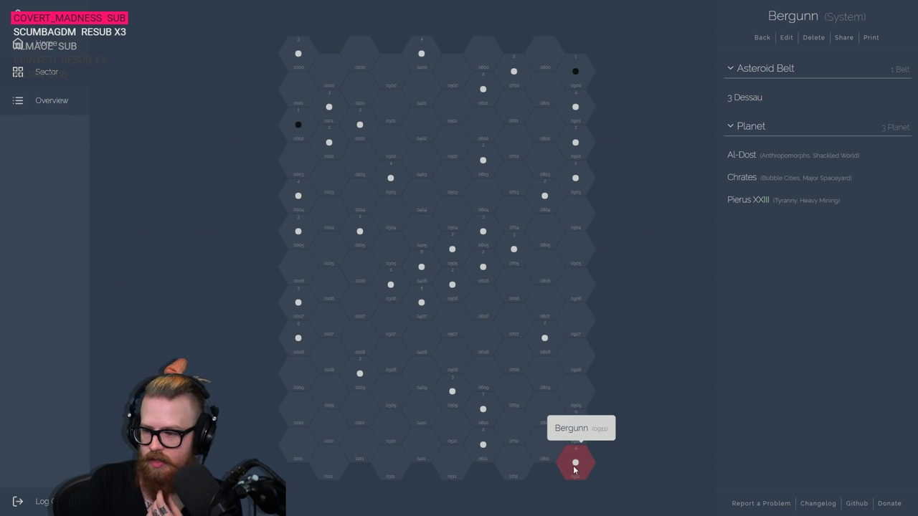
Add a planet with a generated name to the Almu Gerbia system, save it and return to the sector overview
left_click(298, 55)
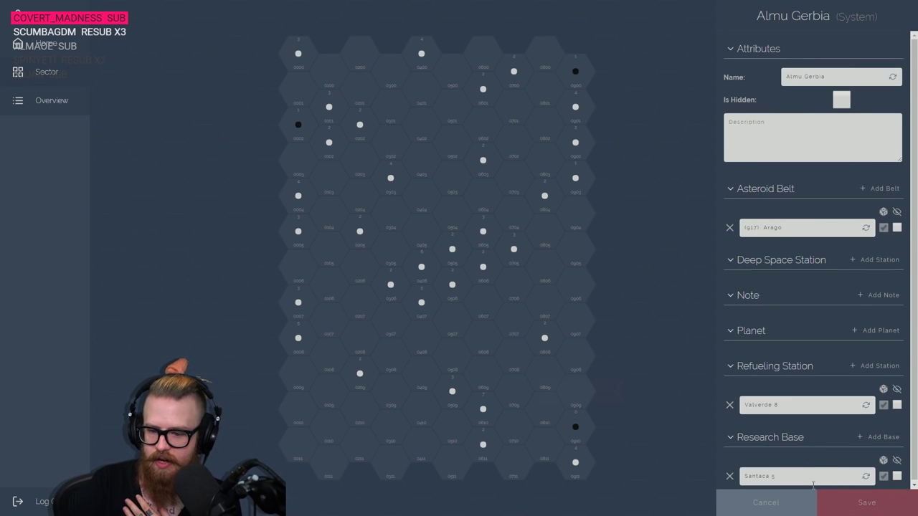
left_click(886, 330)
left_click(857, 506)
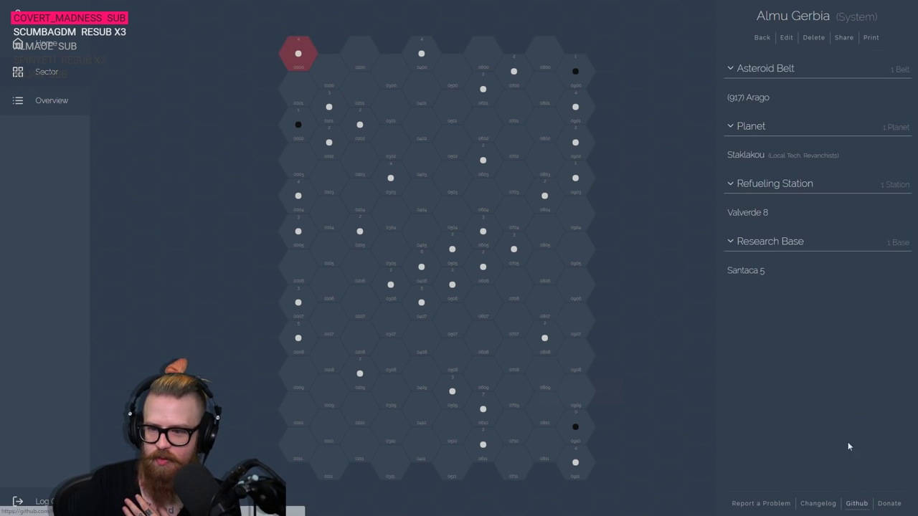
left_click(762, 38)
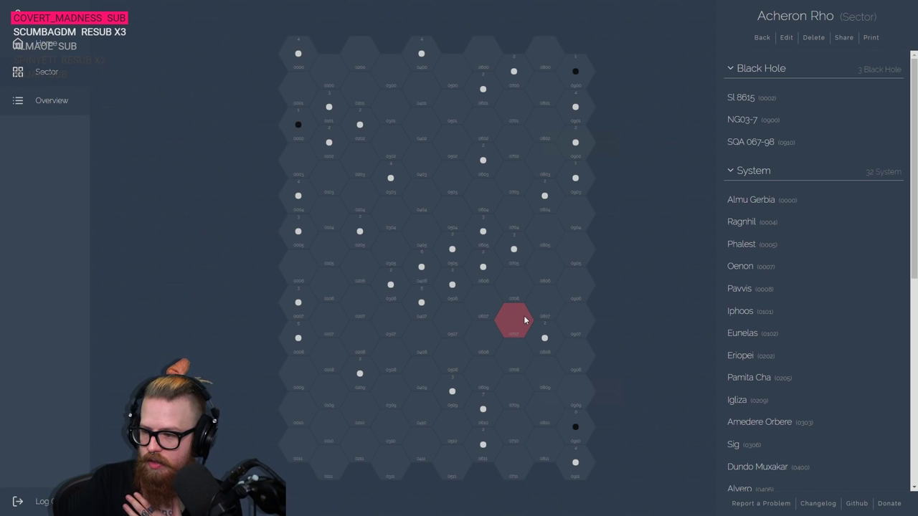
Open the Polis system in hex 0902 for editing
left_click(577, 152)
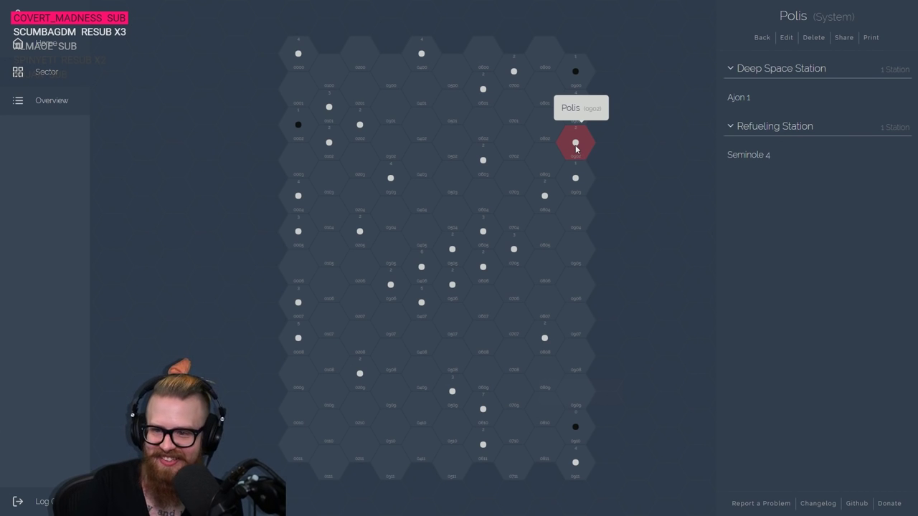
left_click(786, 39)
Try a series of randomly generated names for the Polis system
left_click(901, 76)
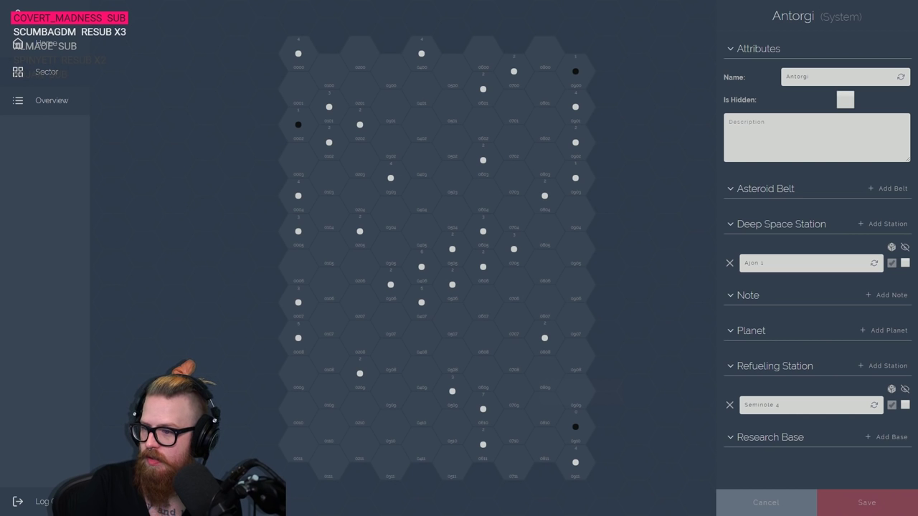
left_click(575, 142)
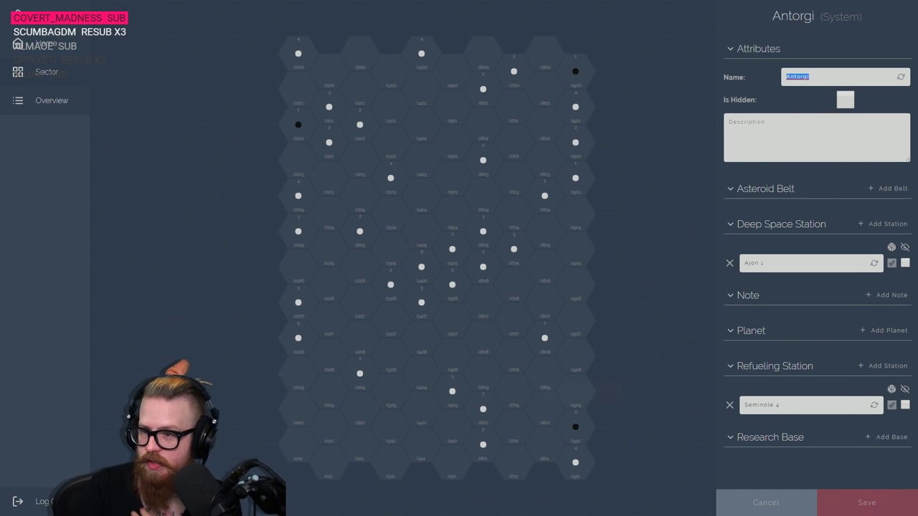
left_click(900, 76)
left_click(900, 76)
left_click(900, 76)
left_click(900, 76)
left_click(900, 77)
left_click(900, 76)
left_click(901, 77)
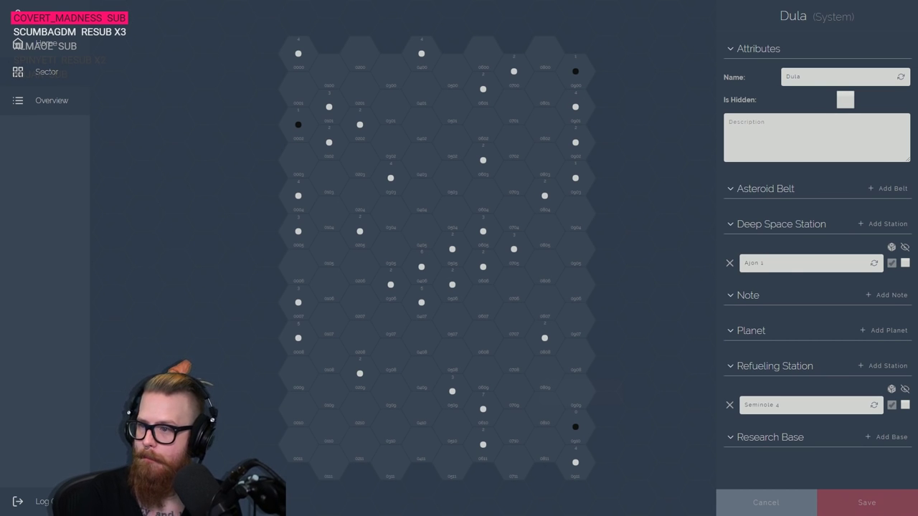
Rename the system in hex 0902 as Jel Vaa and save it
double_click(789, 76)
type("Jel Vaa")
key("Tab")
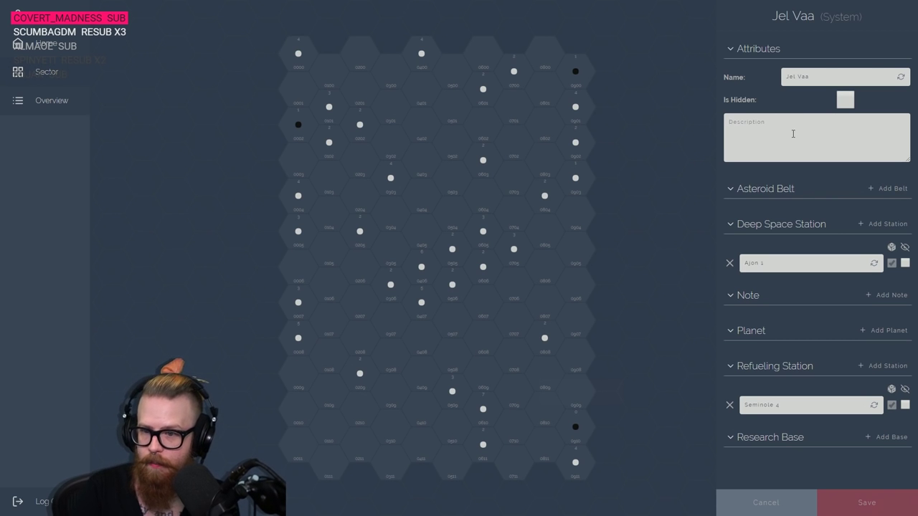
left_click(866, 502)
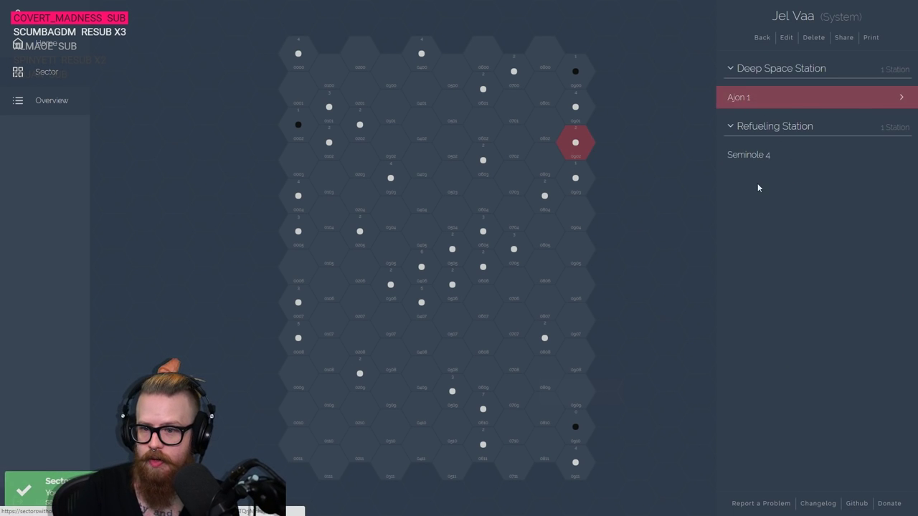
Edit the Jel Vaa system and add a planet named Imperial Corrections Facility
left_click(784, 37)
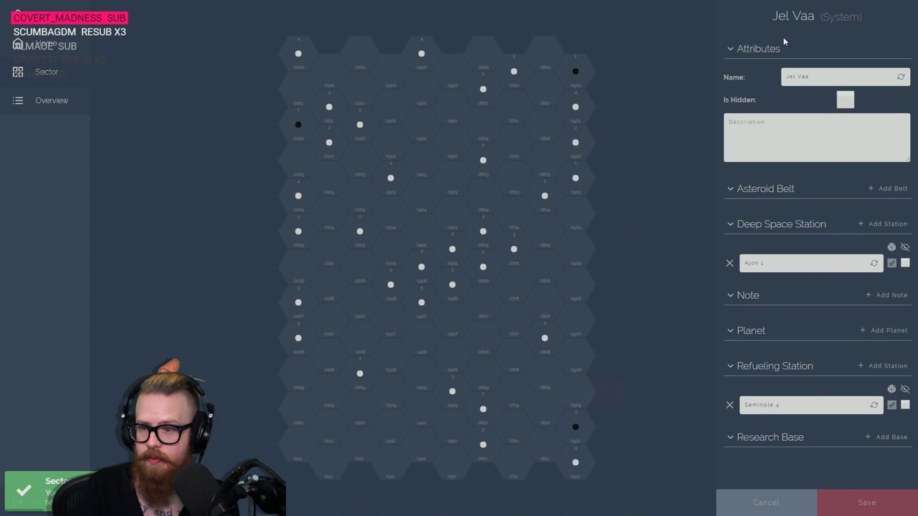
left_click(869, 331)
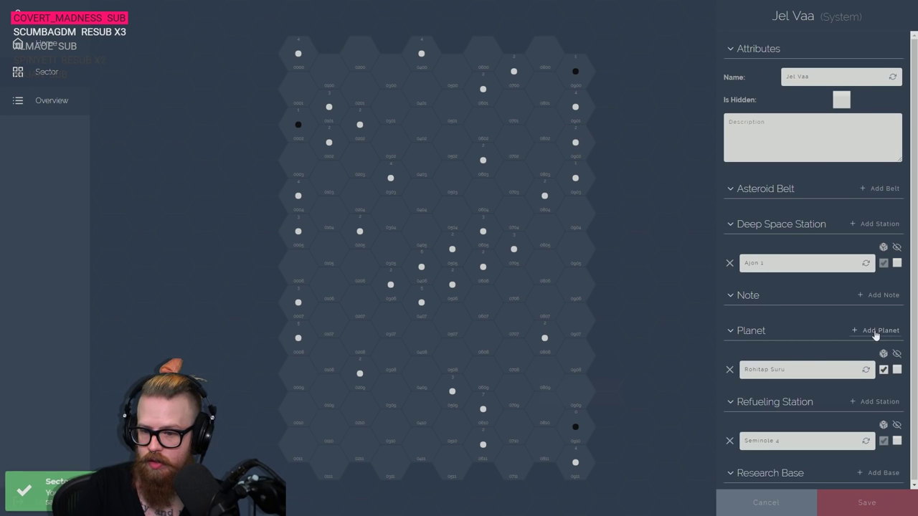
type("I")
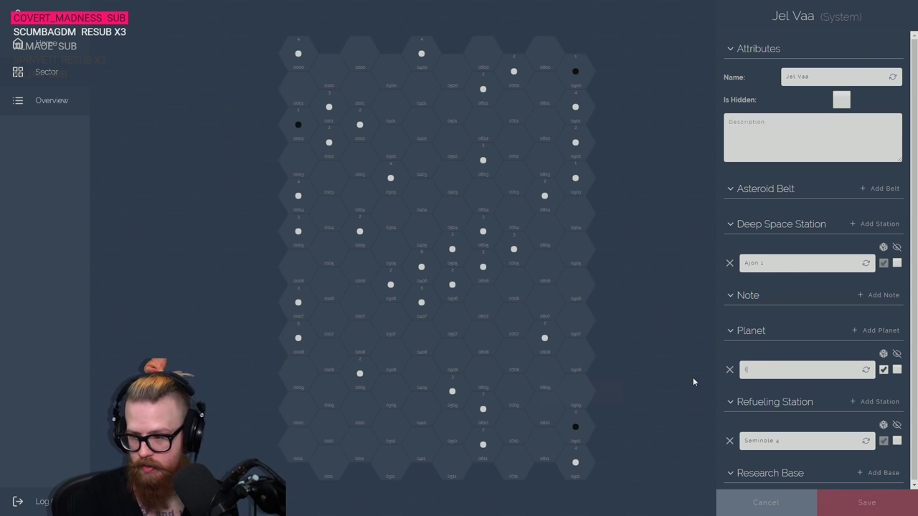
type("m")
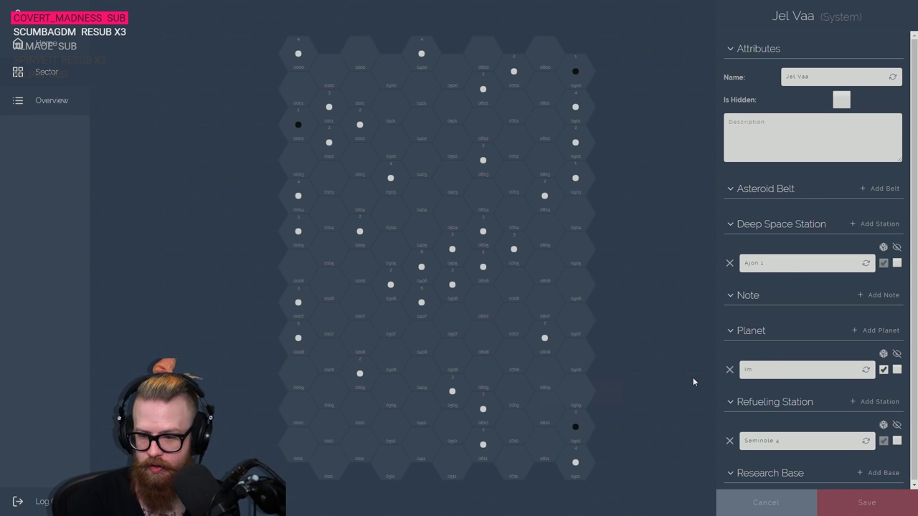
type("perial Correct")
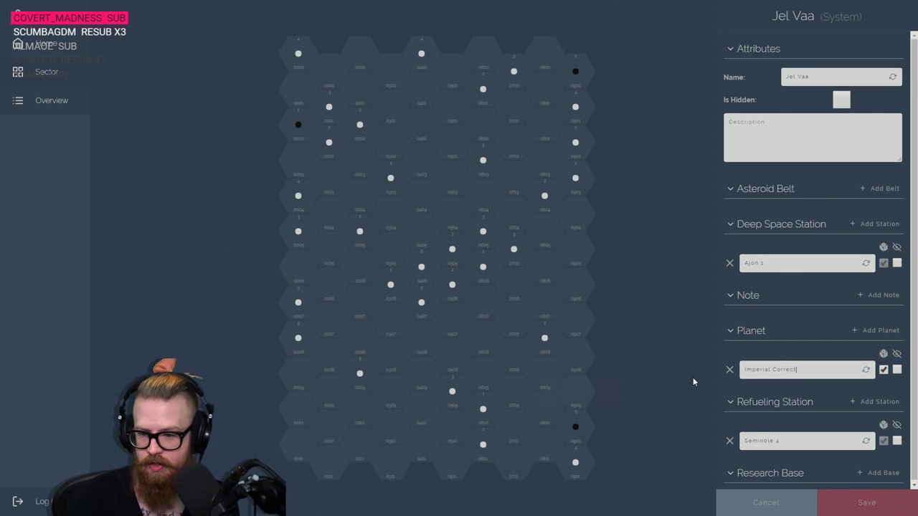
type("ions Facility A")
type("l")
key("BackSpace")
key("BackSpace")
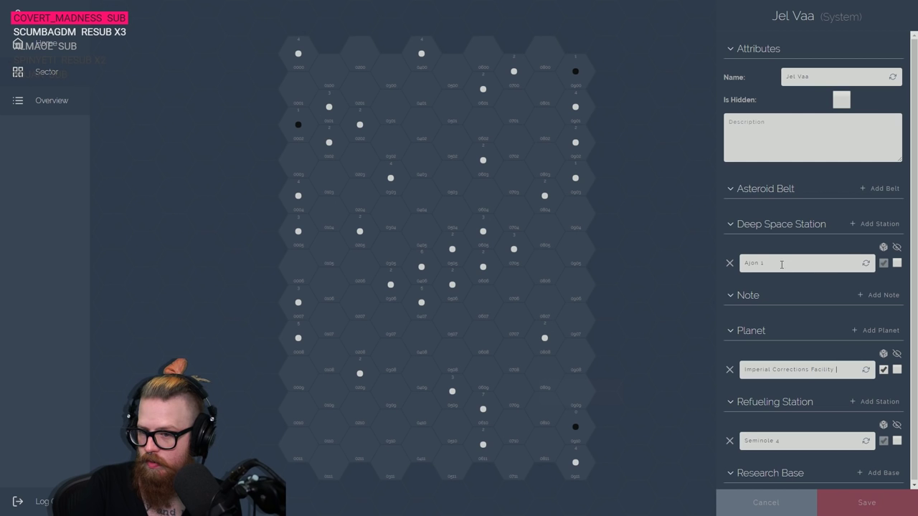
Extend the new planet's name to Imperial Corrections Facility Gleipnir and save the Jel Vaa system
left_click(850, 369)
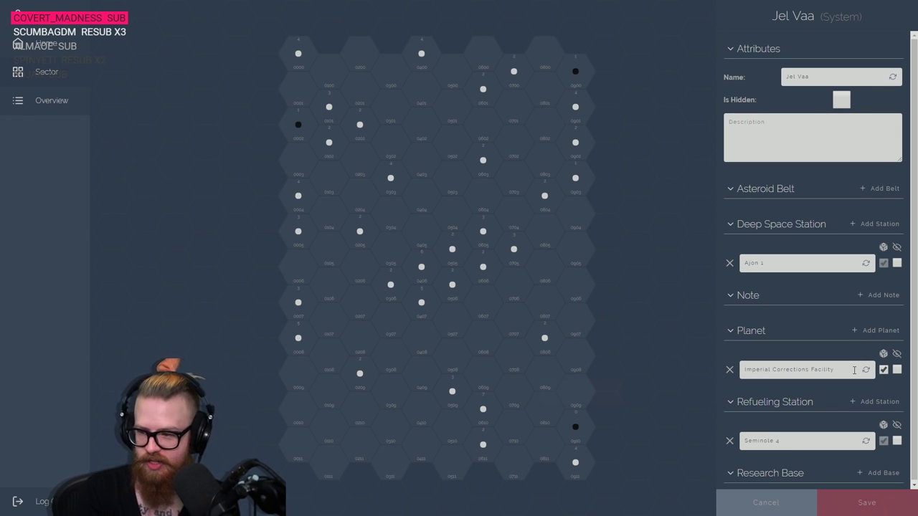
type("Gel")
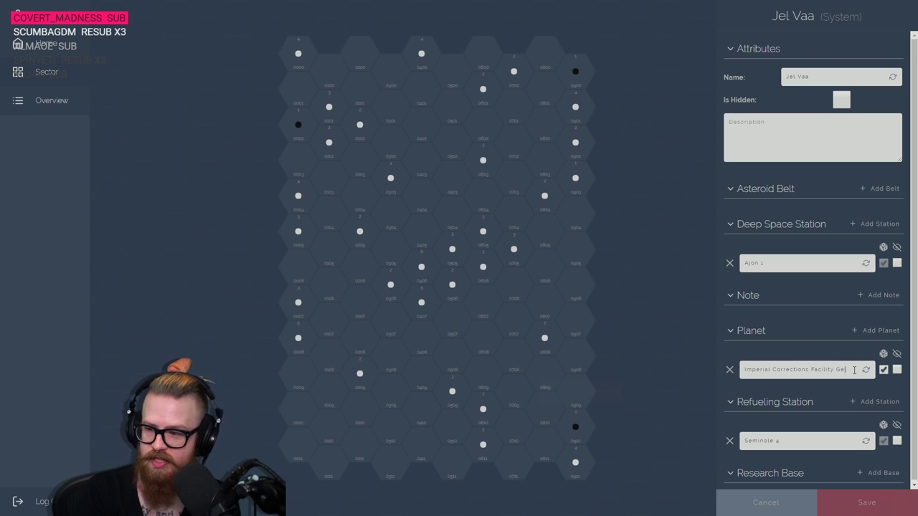
type("ipn")
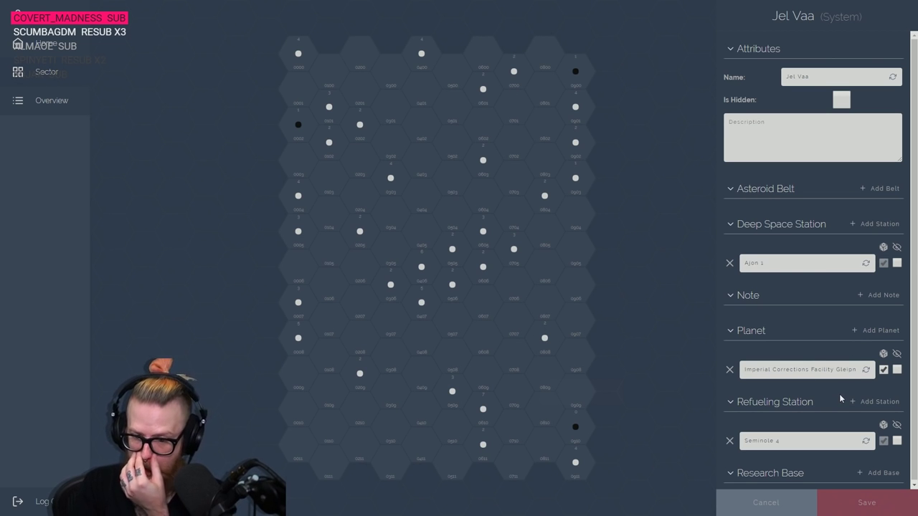
scroll(837, 392, "down", 1)
left_click(728, 440)
left_click(862, 503)
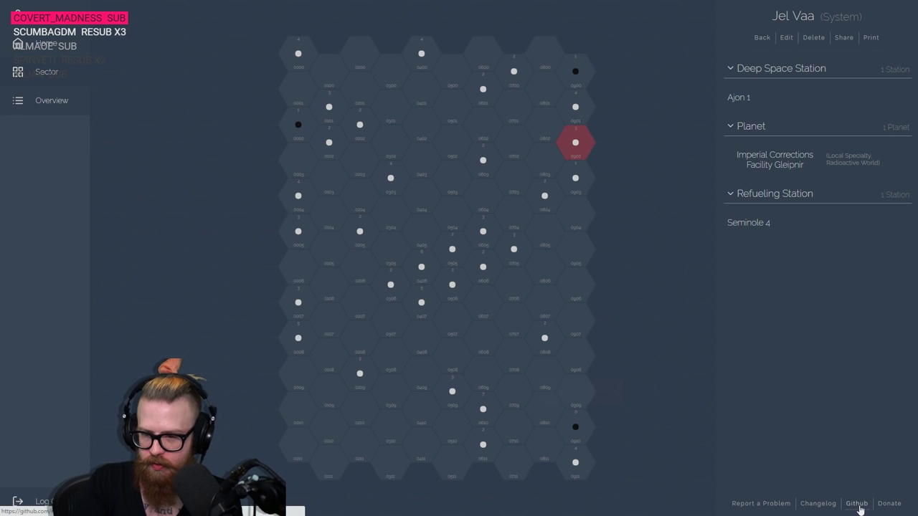
Edit the Imperial Corrections Facility Gleipnir planet, removing its Local Specialty tag and replacing Radioactive World with Prison Planet
left_click(798, 162)
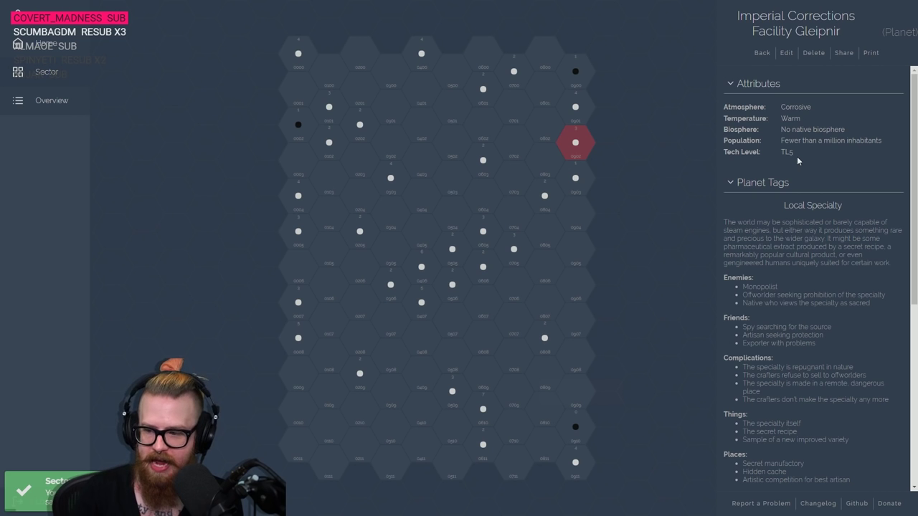
left_click(791, 53)
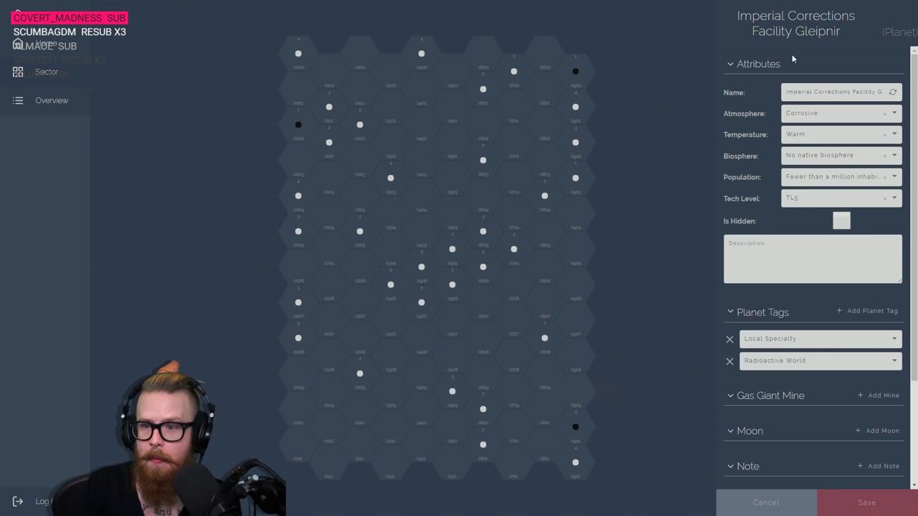
left_click(728, 339)
left_click(780, 339)
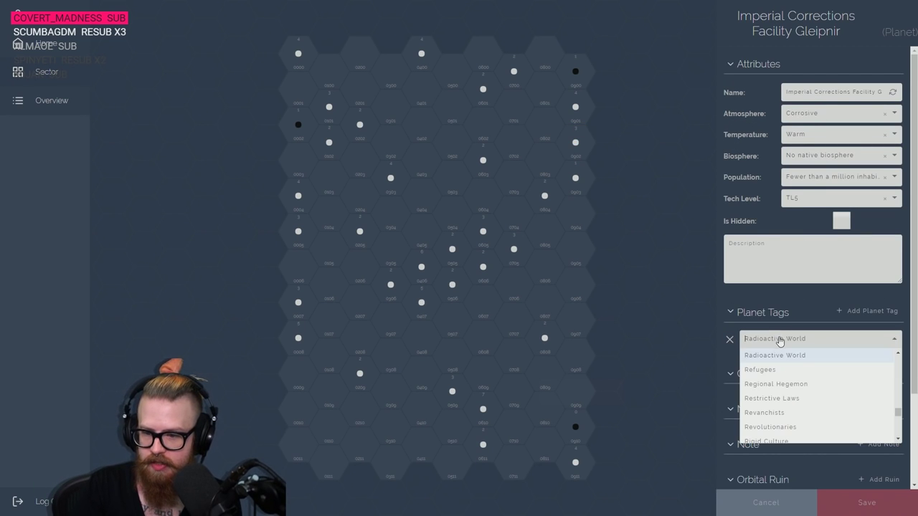
type("pri")
left_click(779, 369)
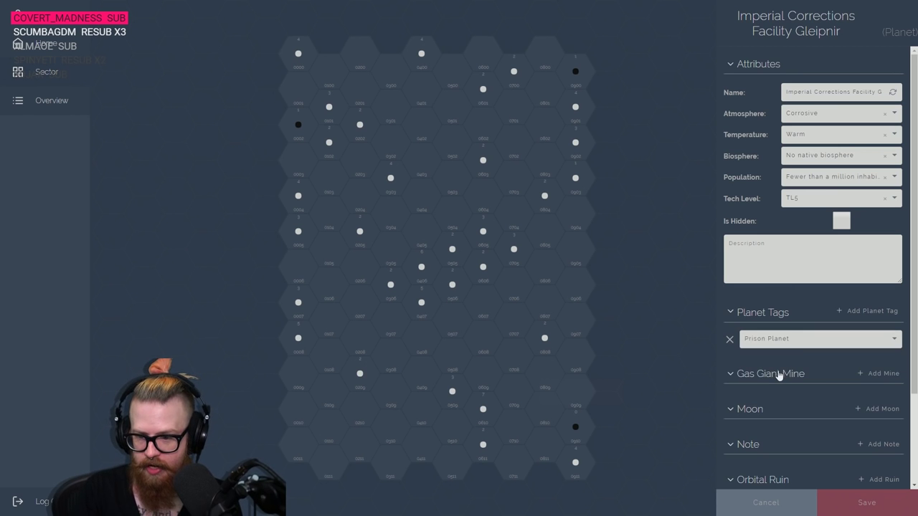
Add a second planet tag to Imperial Corrections Facility Gleipnir and set it to Heavy Industry
left_click(864, 313)
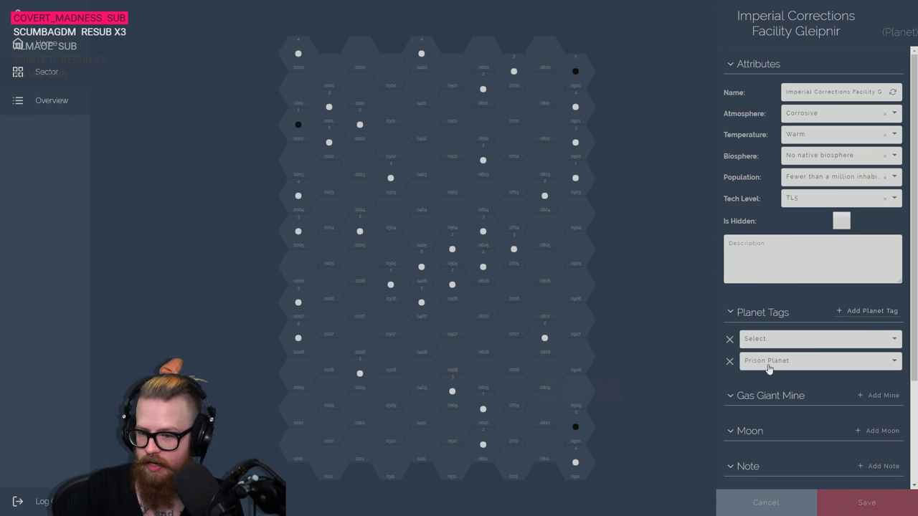
left_click(779, 340)
scroll(806, 409, "down", 3)
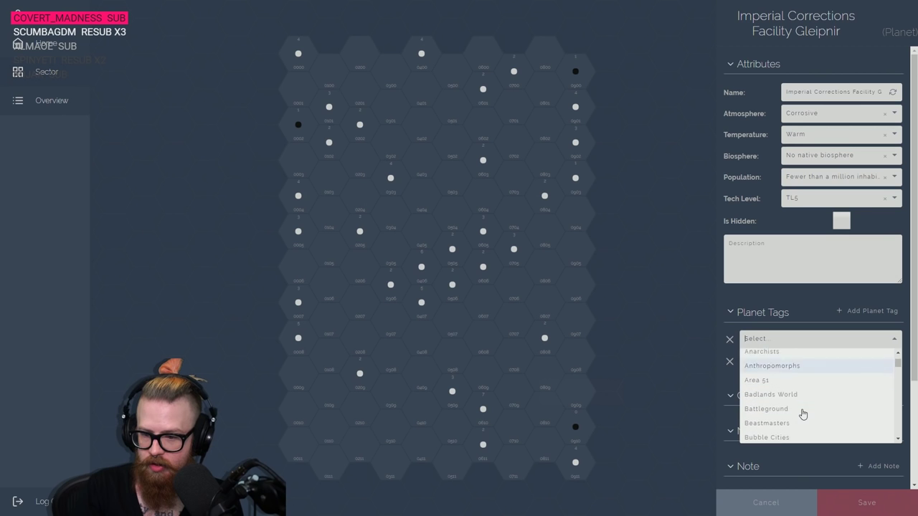
scroll(825, 402, "down", 1)
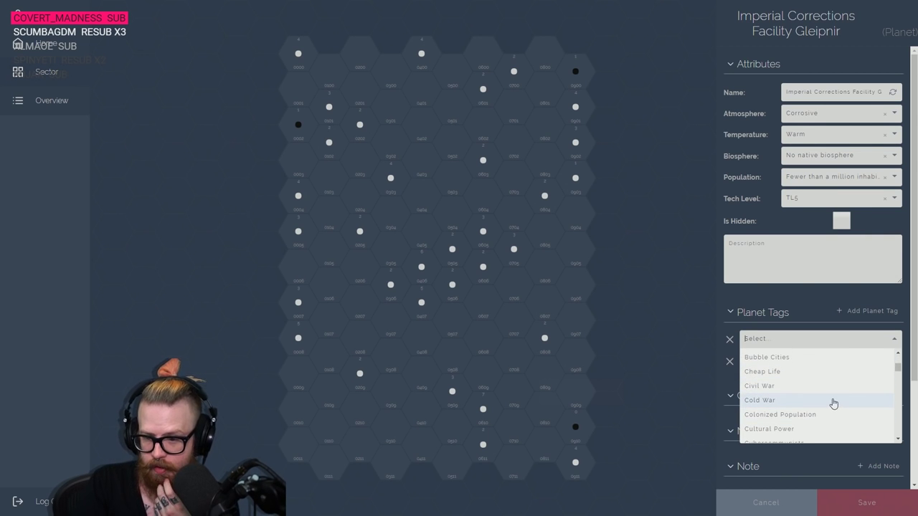
scroll(833, 404, "down", 3)
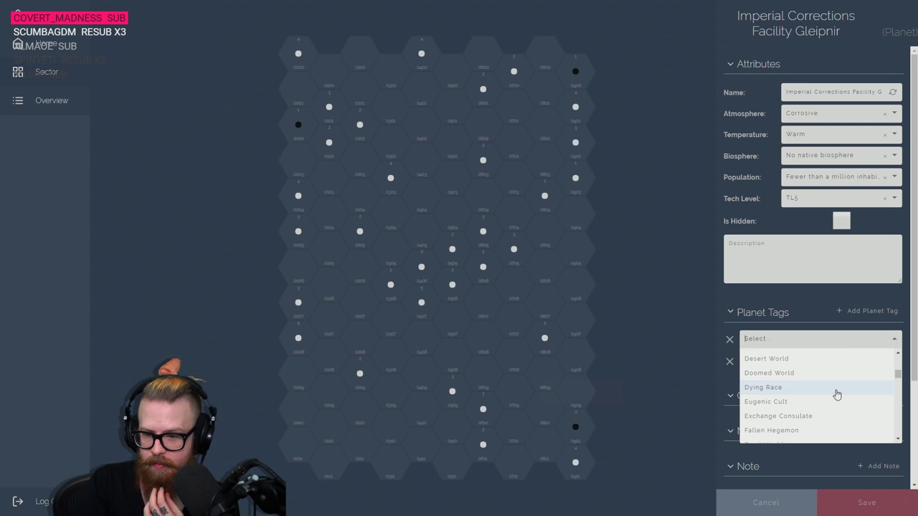
scroll(836, 394, "down", 2)
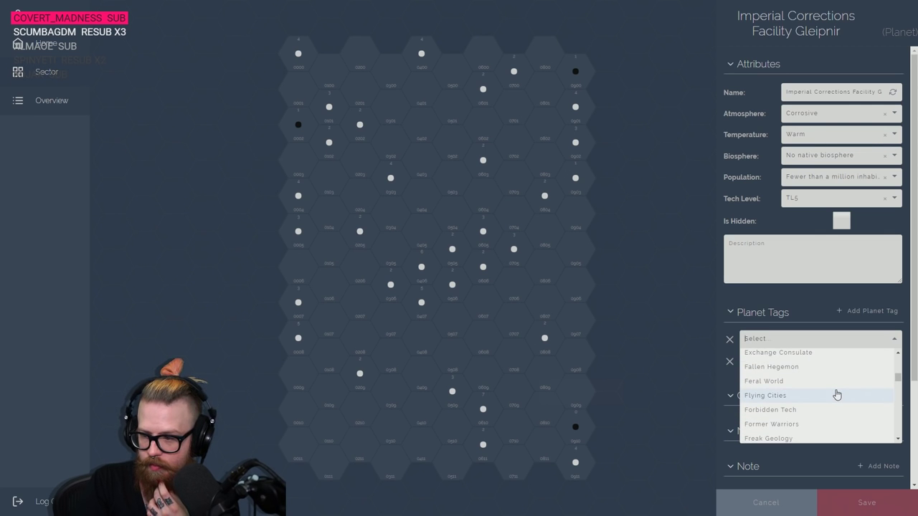
scroll(836, 394, "down", 2)
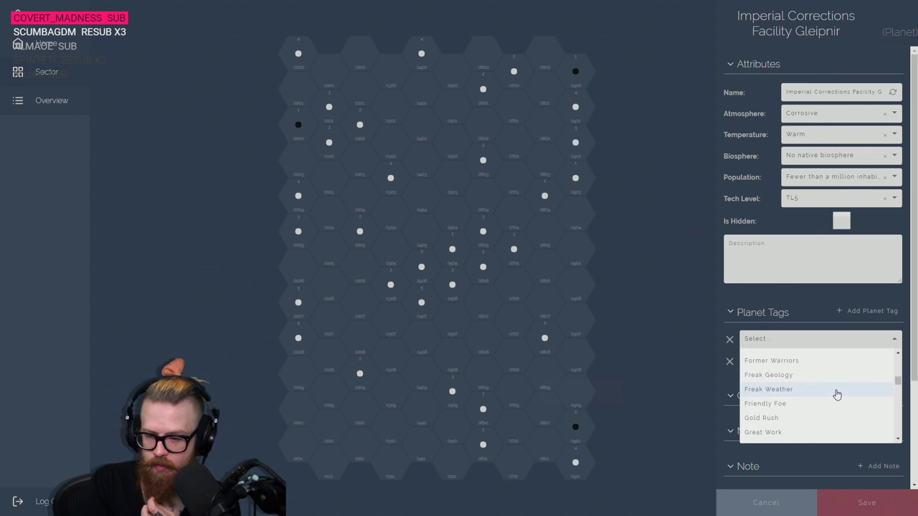
scroll(829, 390, "down", 2)
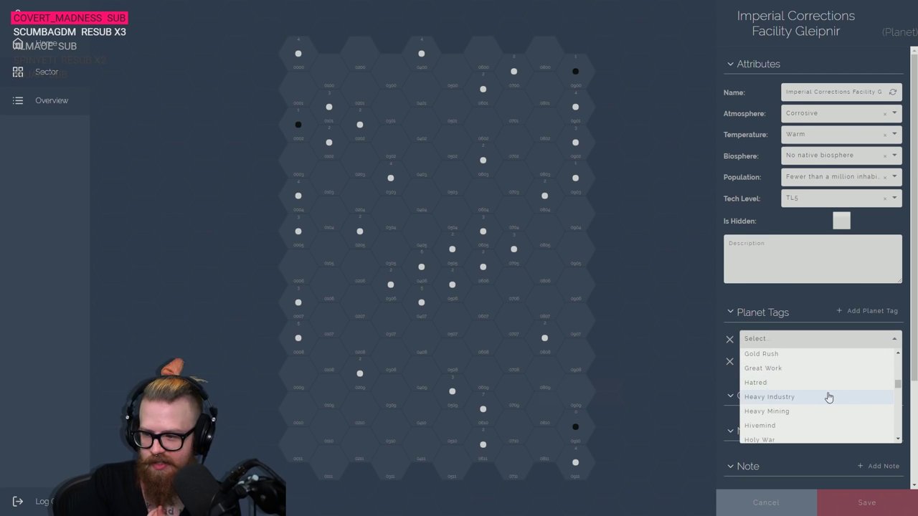
left_click(827, 397)
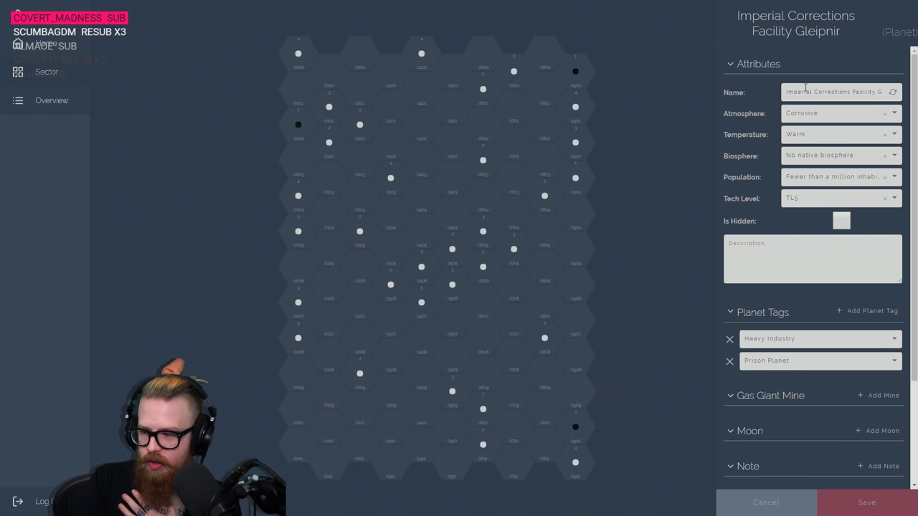
Keep the planet's atmosphere Corrosive, and set its temperature to Burning and its biosphere to Engineered
left_click(815, 115)
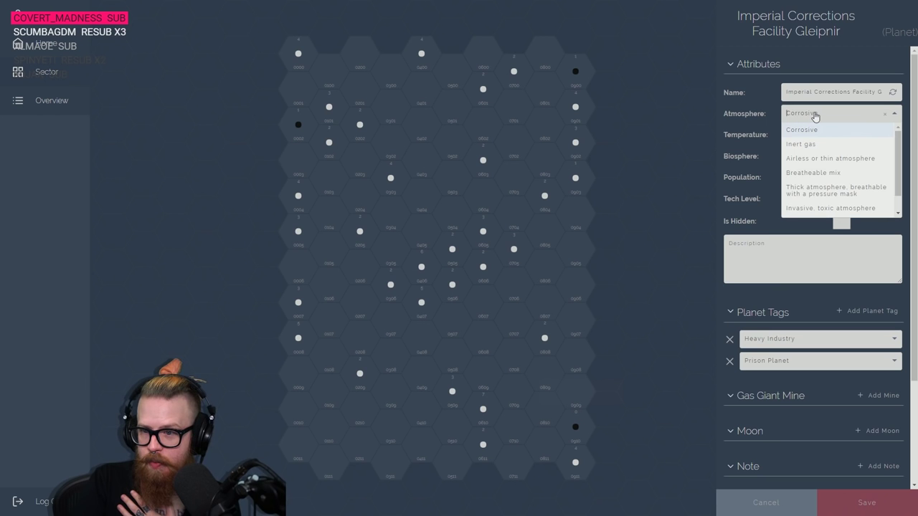
left_click(814, 130)
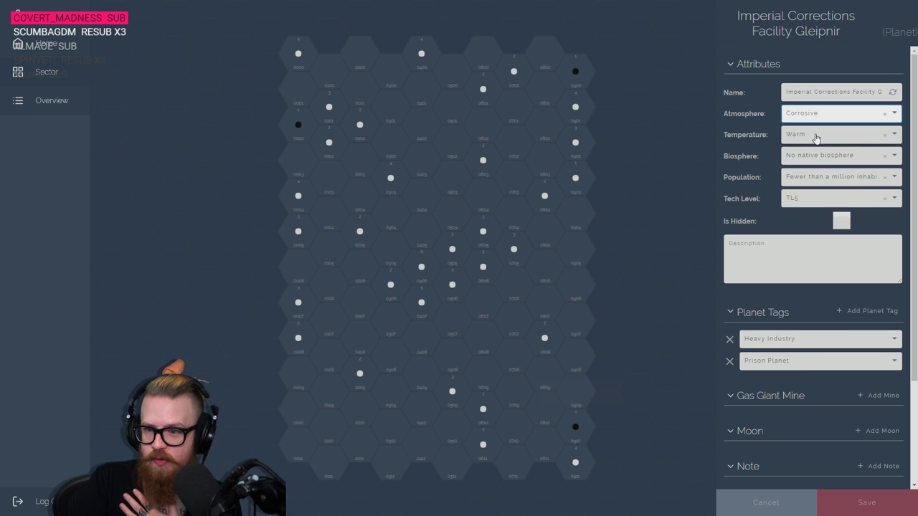
left_click(810, 135)
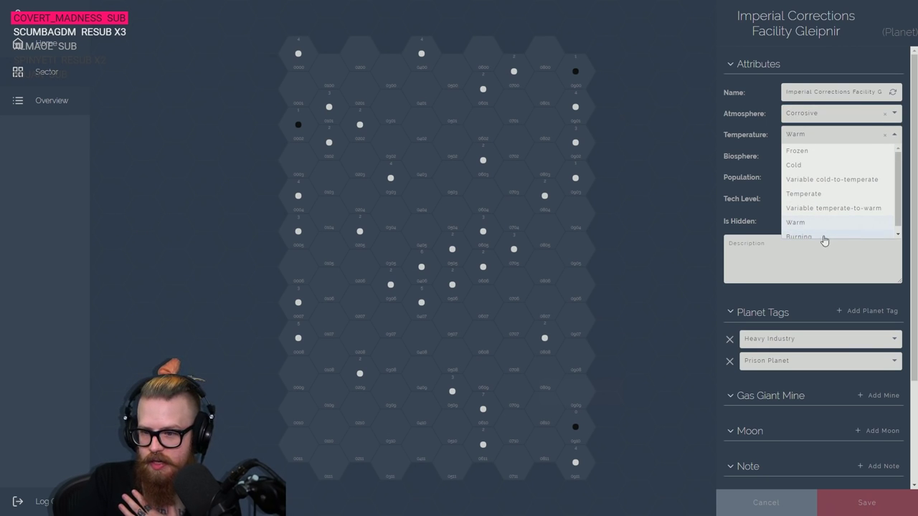
left_click(821, 238)
left_click(821, 165)
left_click(832, 206)
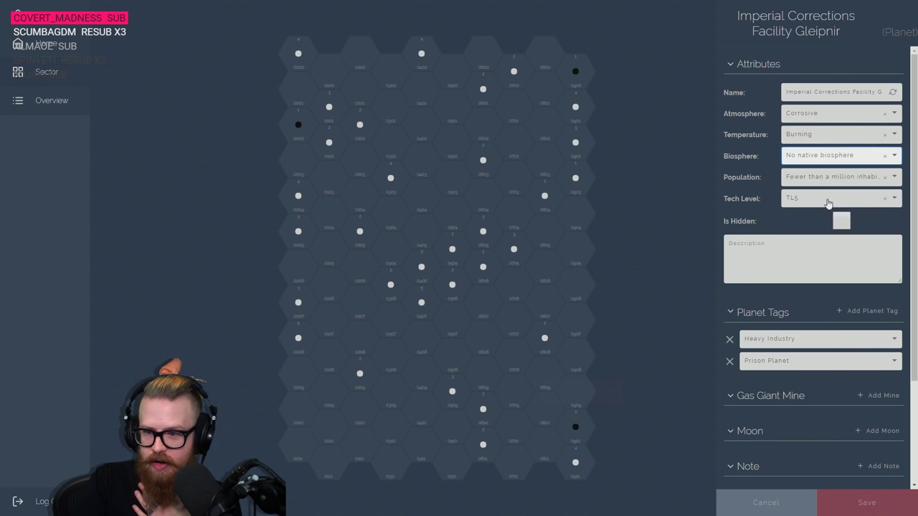
left_click(805, 155)
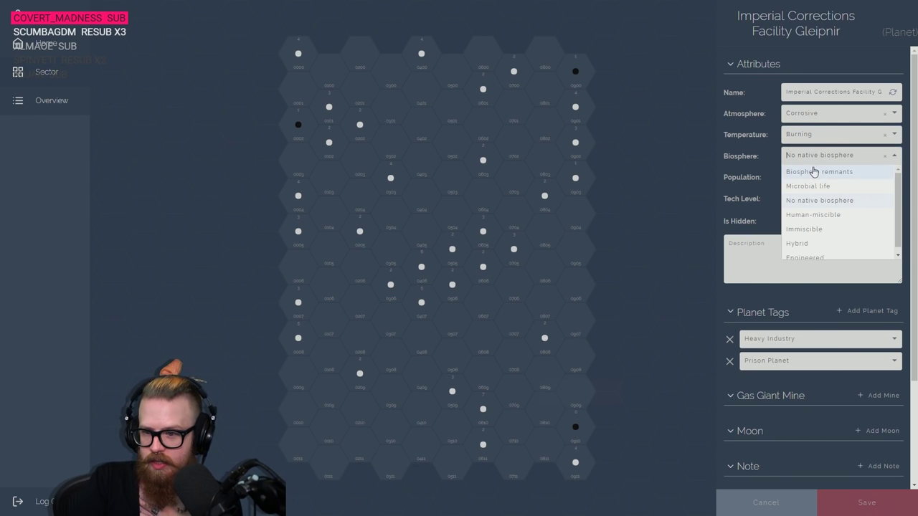
left_click(823, 260)
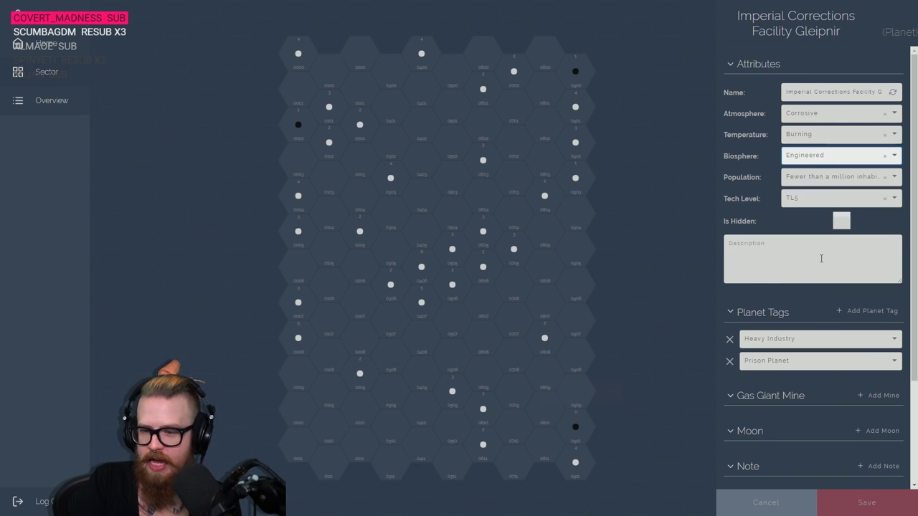
Set the planet's population to Billions of inhabitants and its tech level to TL3
left_click(812, 181)
scroll(813, 181, "down", 1)
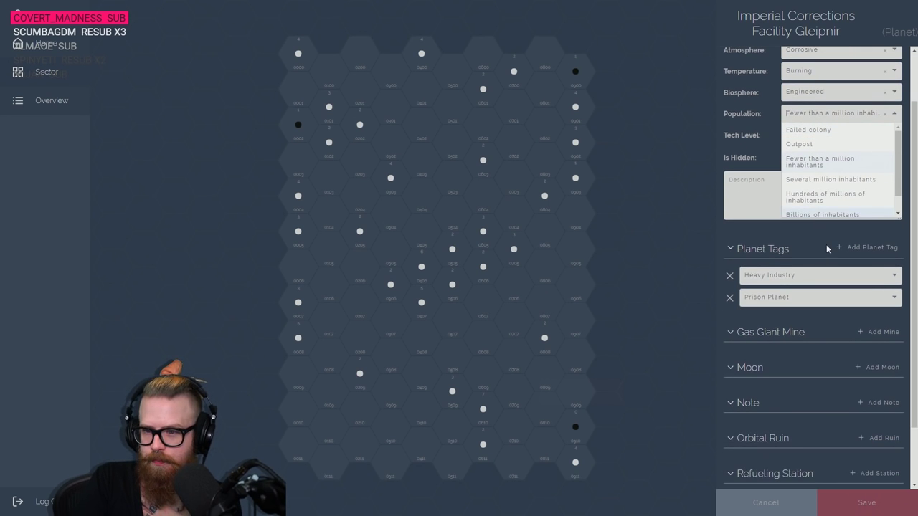
left_click(827, 209)
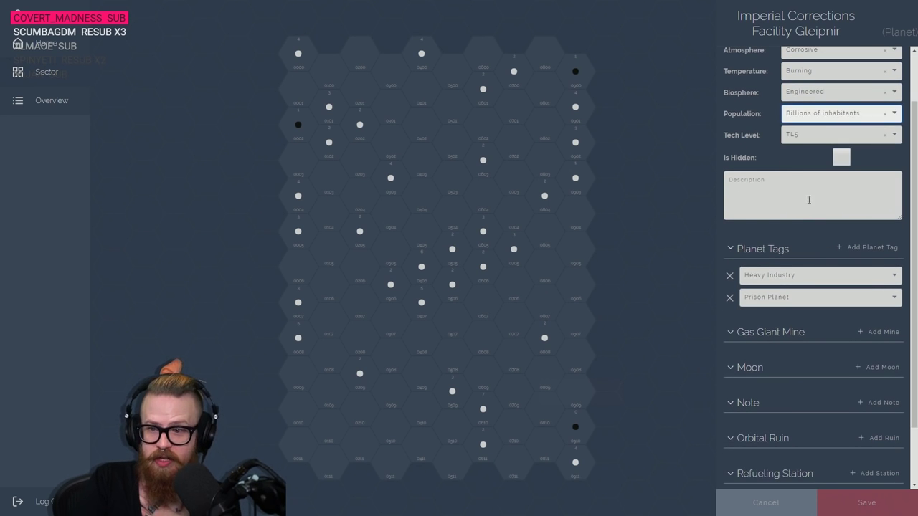
left_click(810, 199)
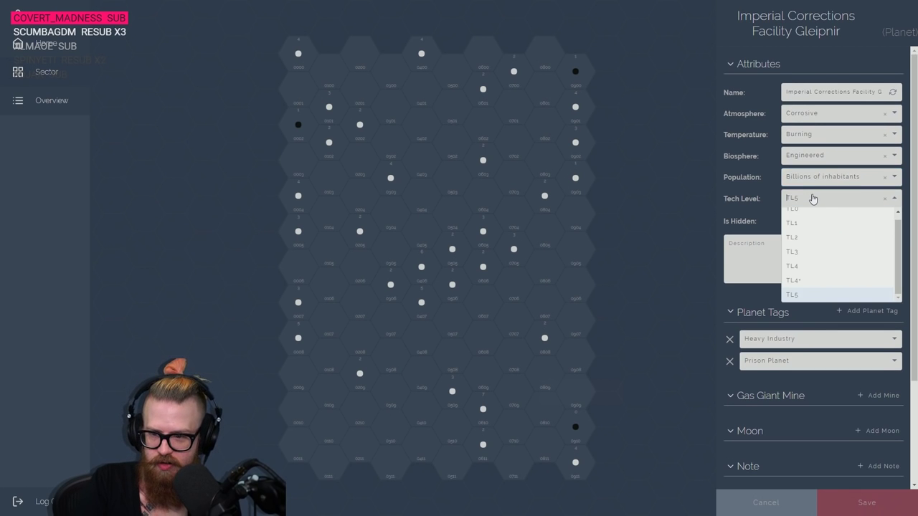
left_click(805, 256)
Describe the planet as "an imperial prison world, where all the baddies go when they're bad, unless we execute them but... free labour!"
left_click(787, 249)
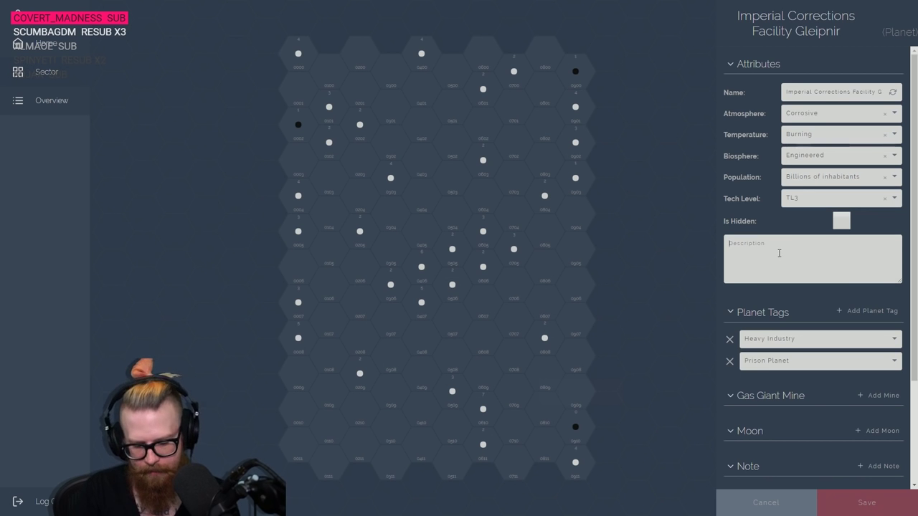
type("an imperial prison")
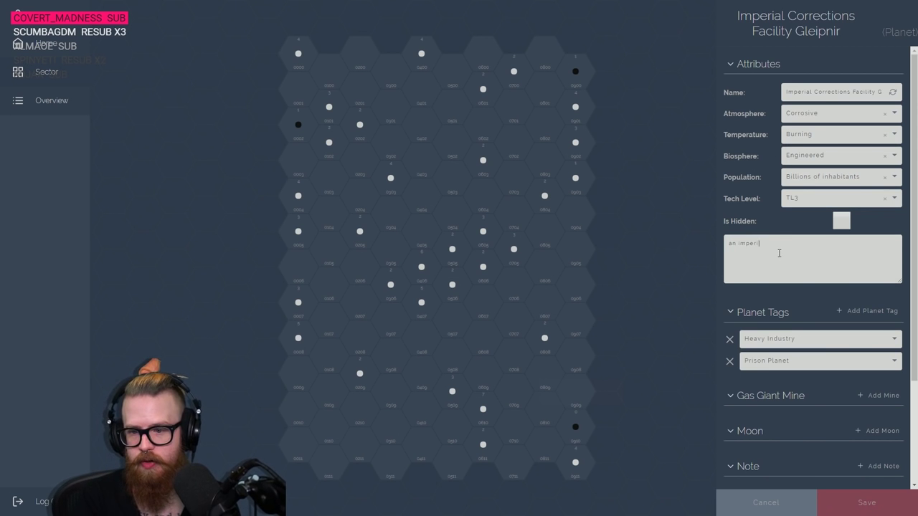
type("rld, ")
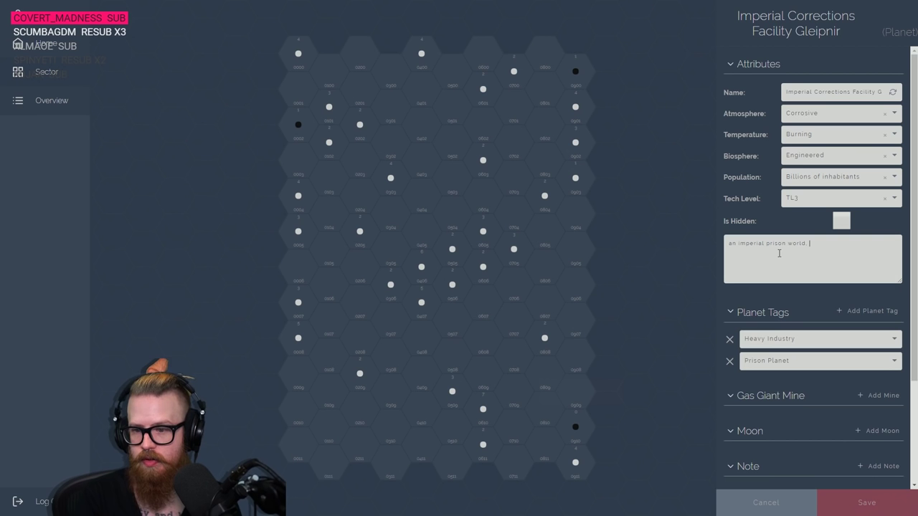
type("where all the badd")
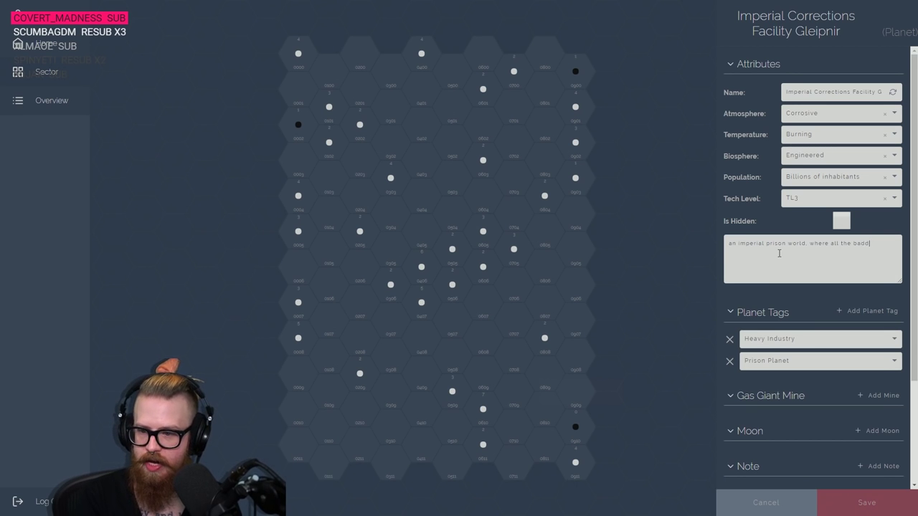
type("ies go when they're bad, unless we ")
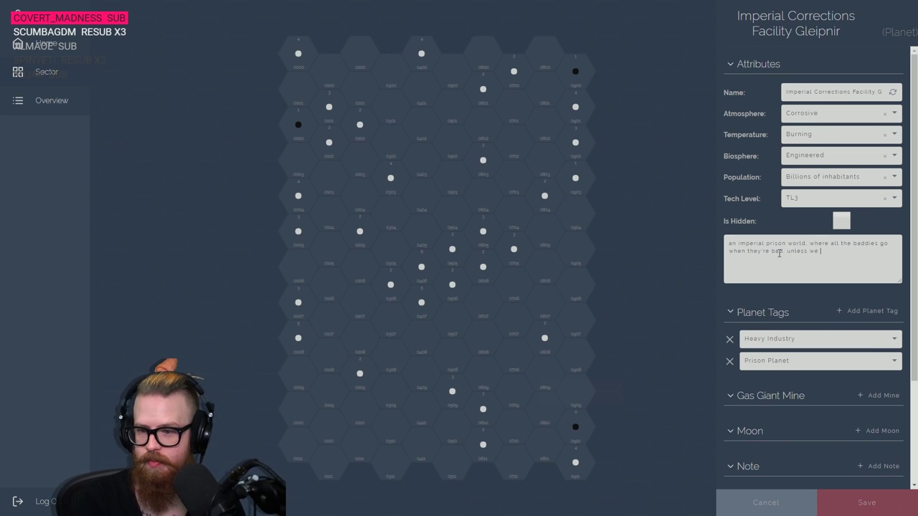
type("execute th")
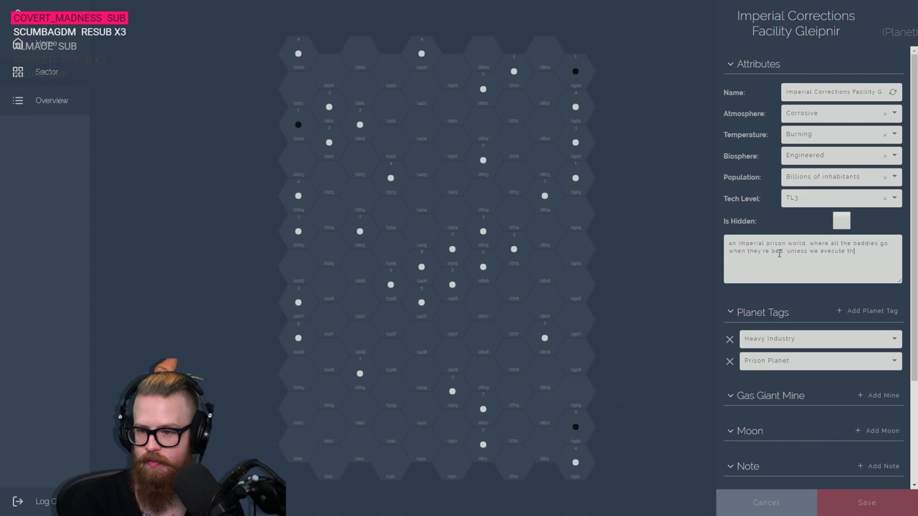
type("em but... free labour!")
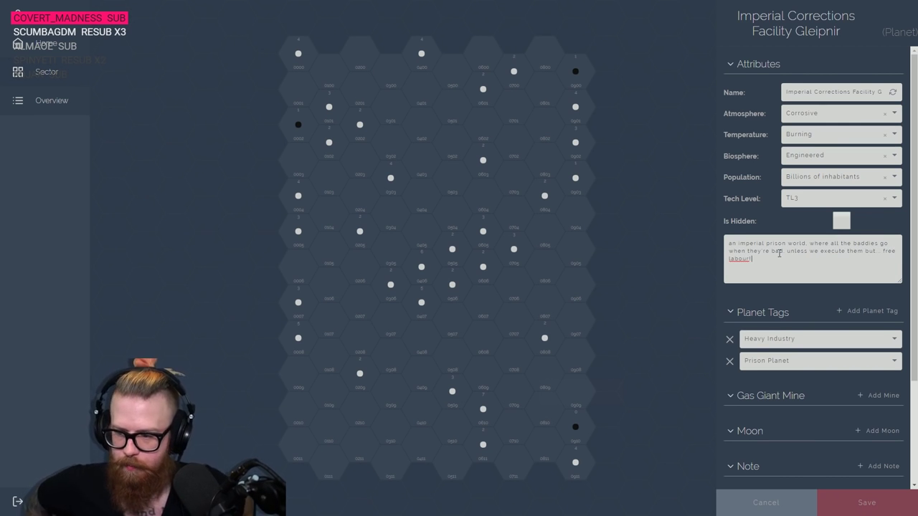
Keep the tech level at TL3 and save the Imperial Corrections Facility Gleipnir planet
left_click(812, 203)
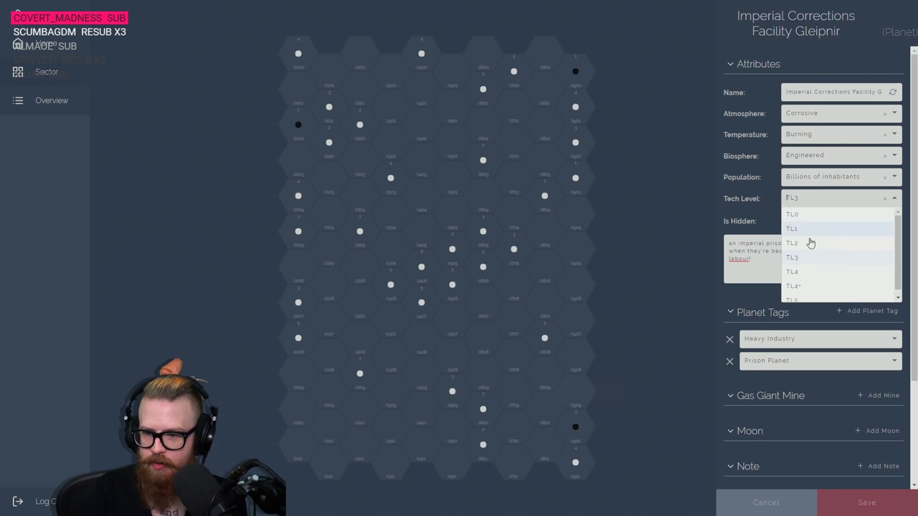
left_click(800, 256)
left_click(776, 279)
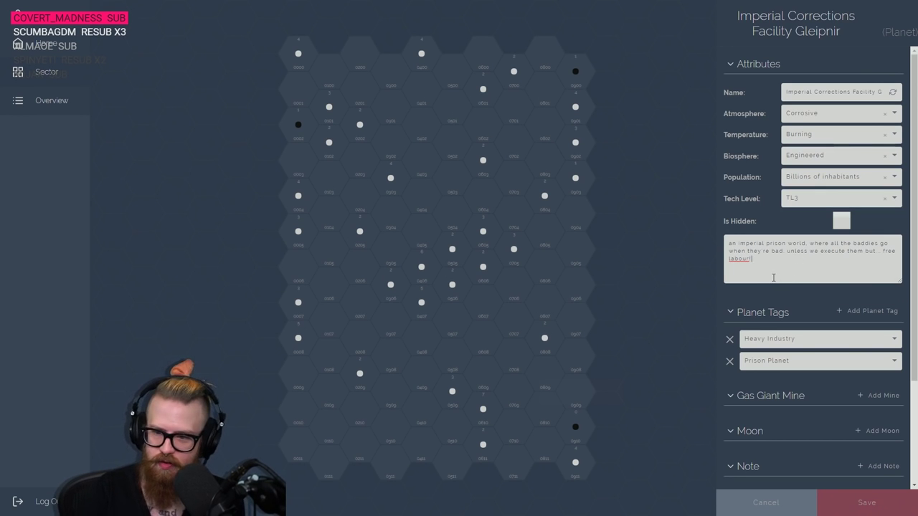
type("!")
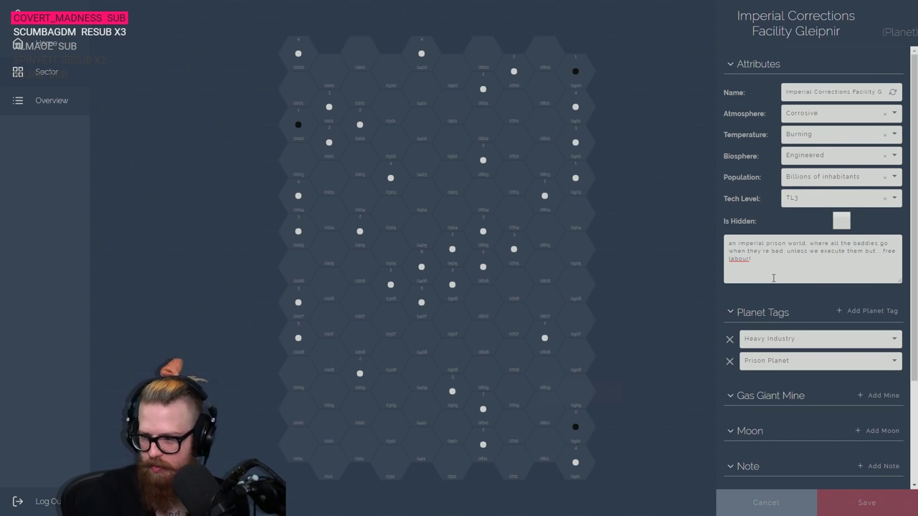
scroll(774, 297, "down", 2)
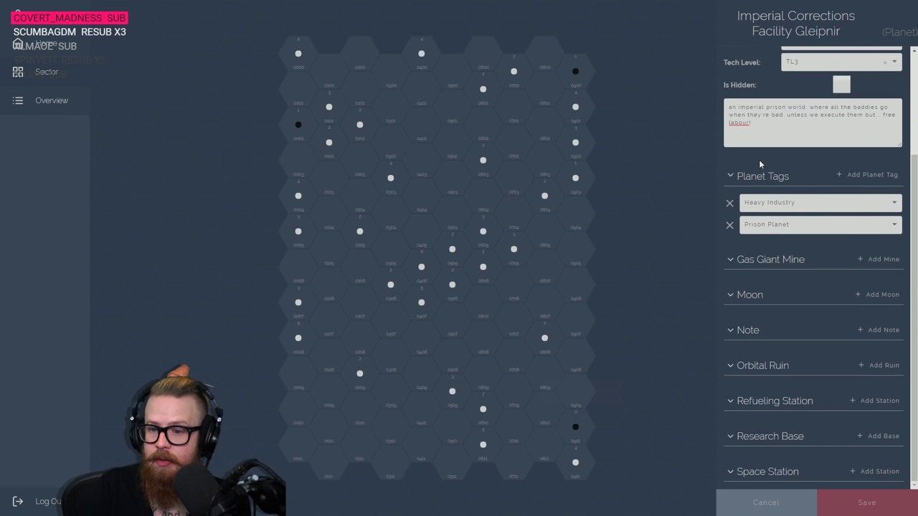
left_click(866, 502)
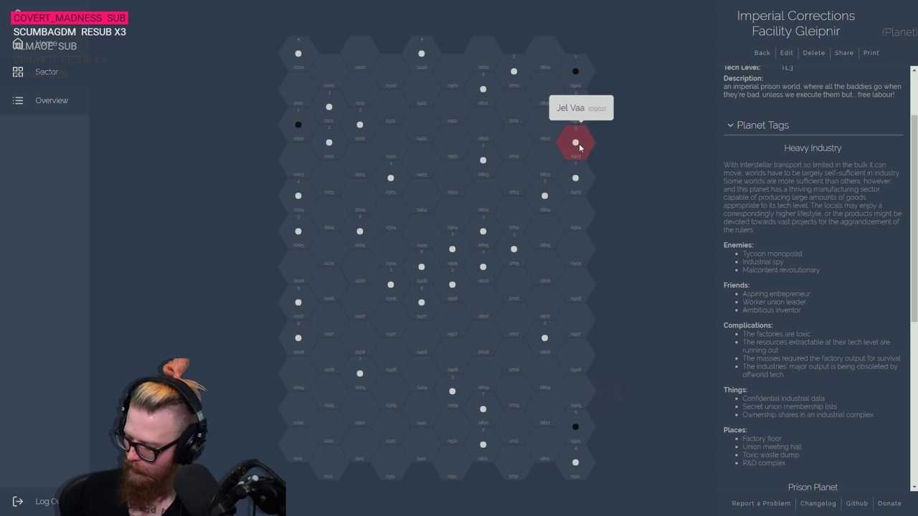
Rename the Dundo Muxakar system in hex 0400 as Osun
left_click(480, 160)
left_click(425, 57)
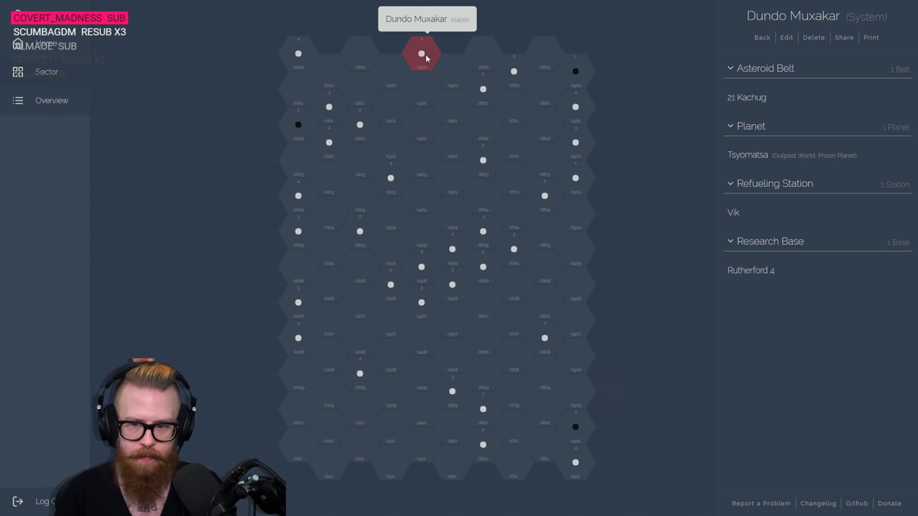
left_click(786, 38)
left_click(893, 77)
left_click(893, 77)
left_click(892, 77)
left_click(893, 78)
left_click(892, 77)
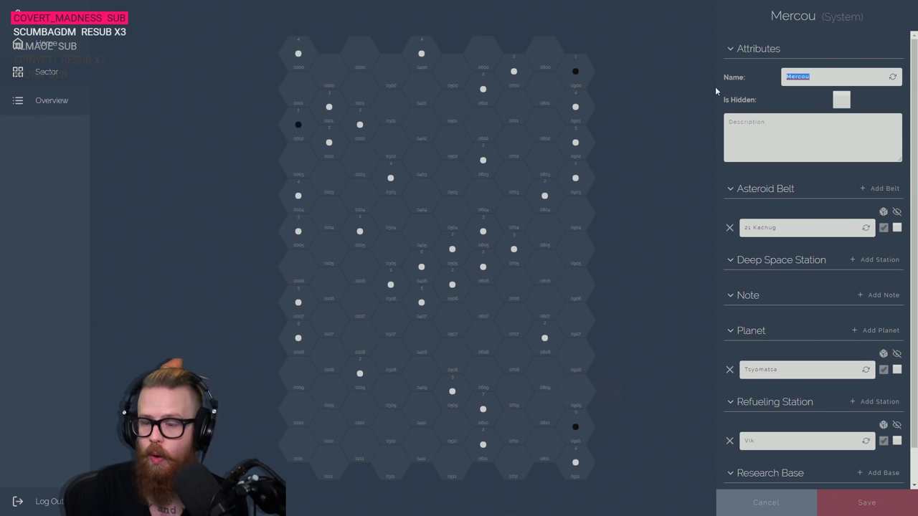
left_click_drag(826, 76, 715, 89)
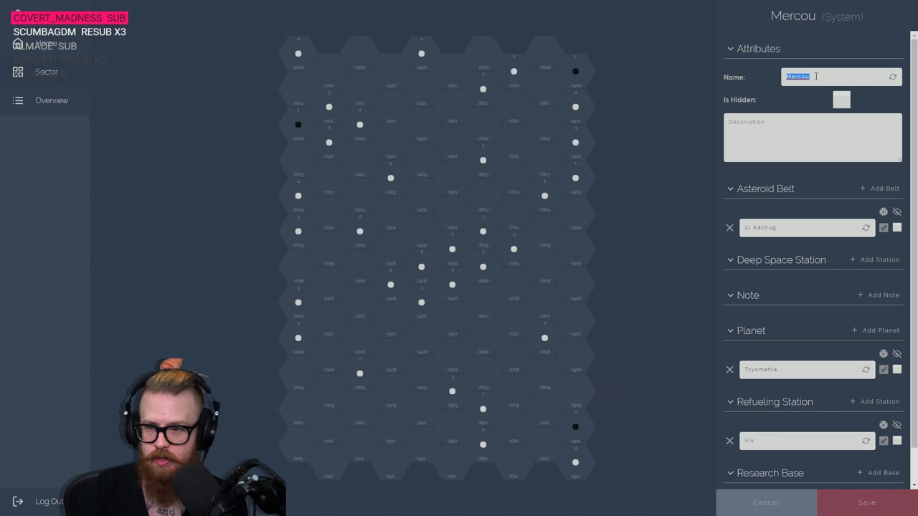
type("Osun")
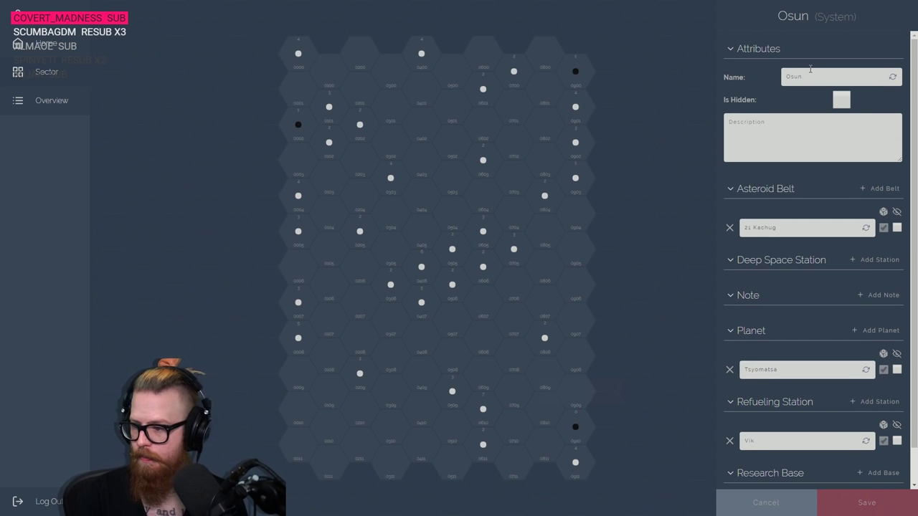
Describe the Osun system as "A decadent pleasure world littered with castoff Guild facilities and objet de fuq."
left_click(764, 136)
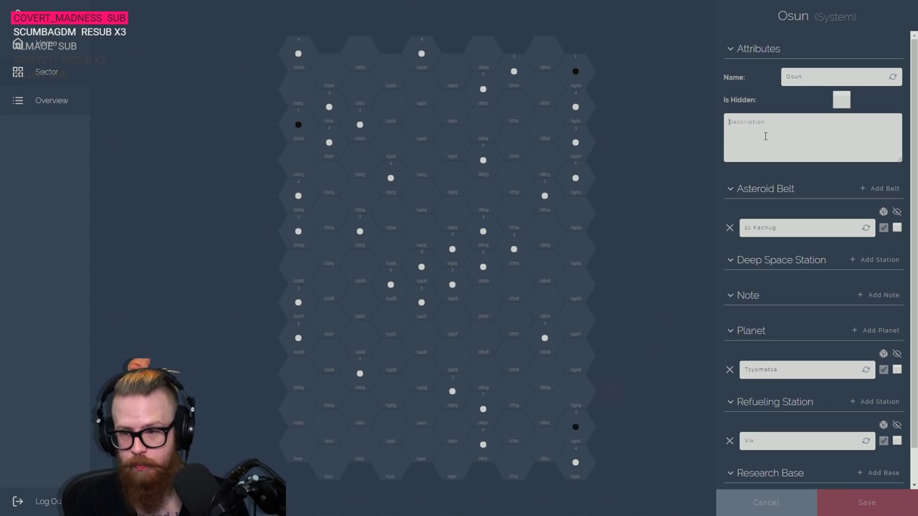
type("A decadent pleasure world li")
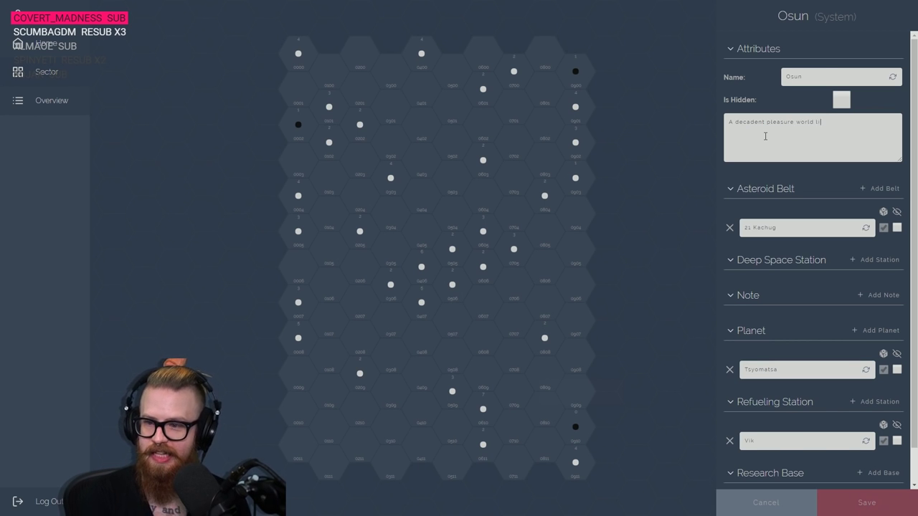
type("ttered with castoff Gui")
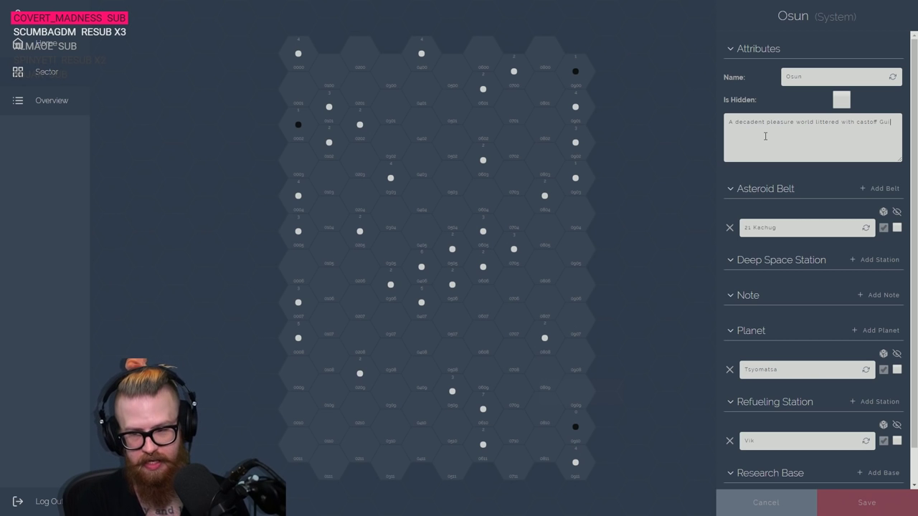
type("ld facilities and")
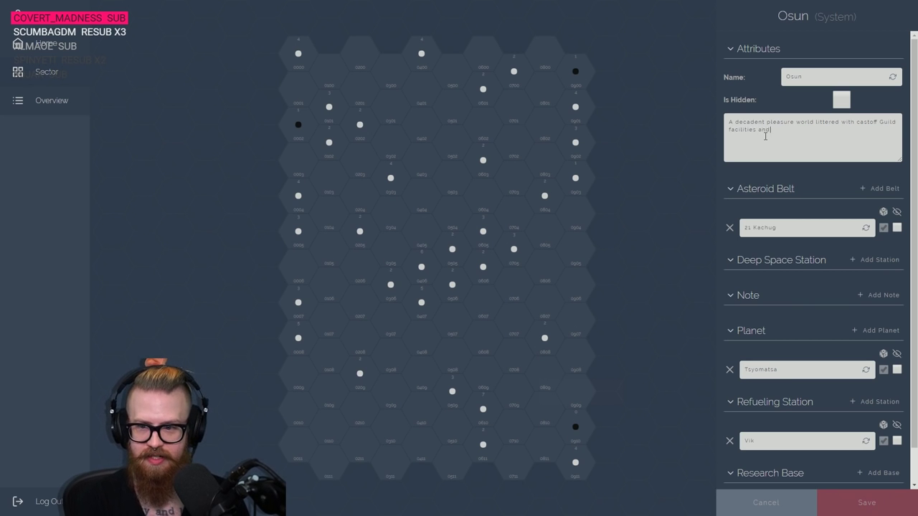
type(" objet de fug")
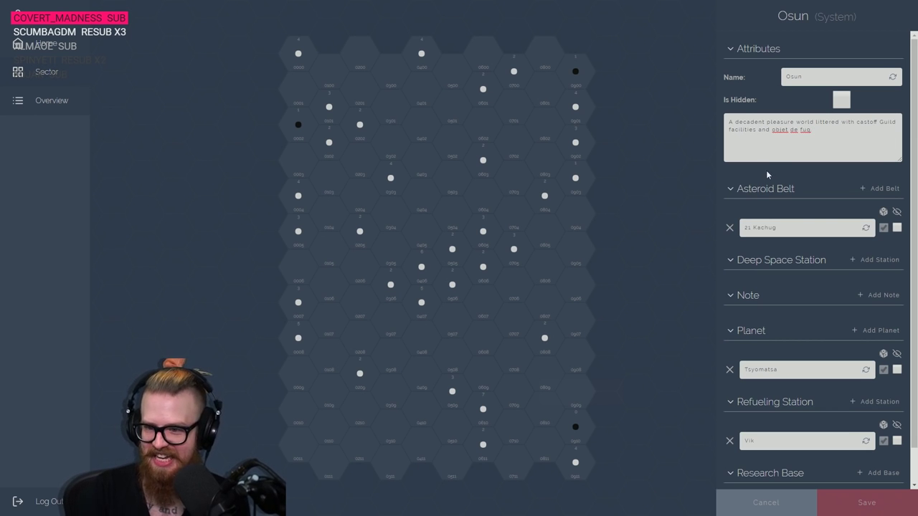
Remove the 21 Kachug asteroid belt from Osun and rename the planet Tsyomatsa as Kama
left_click(730, 229)
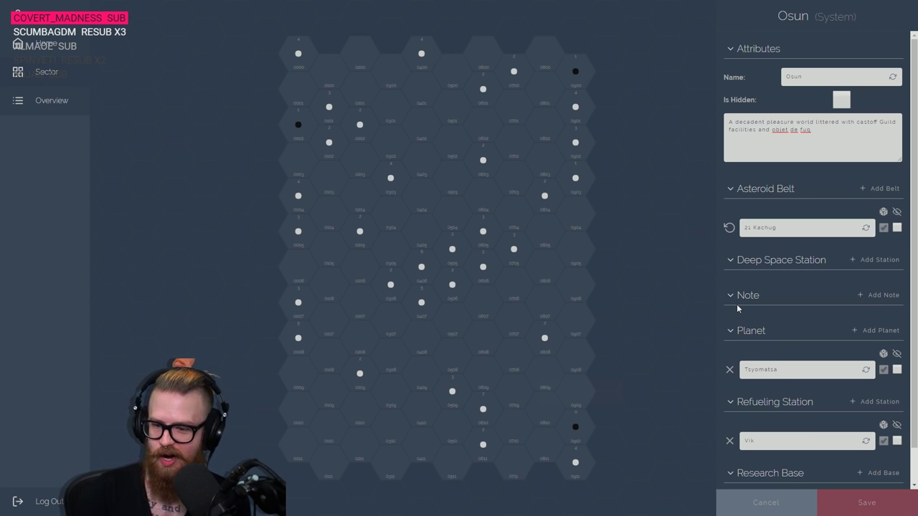
left_click(803, 369)
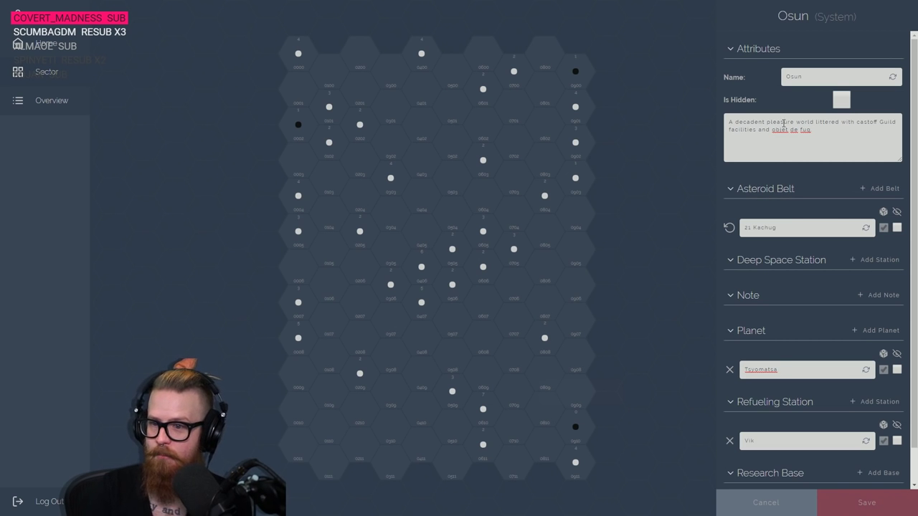
key("ctrl+a")
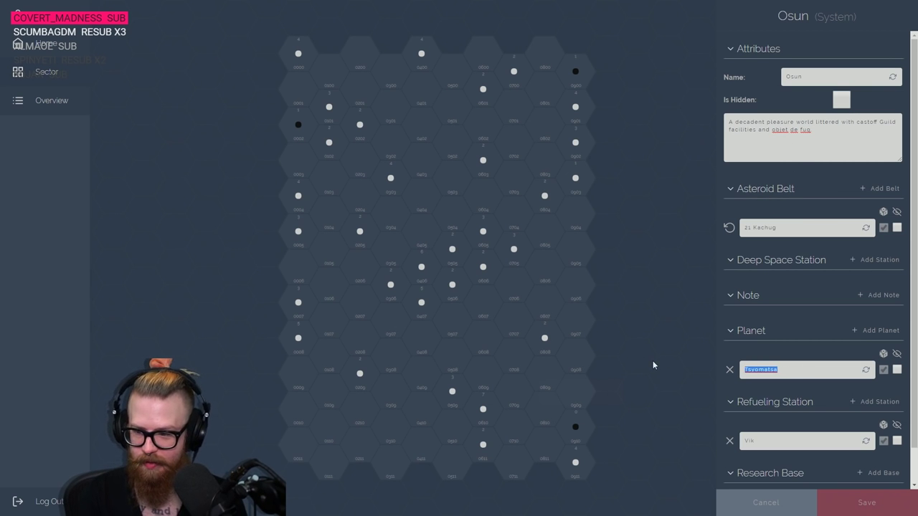
type("Kama")
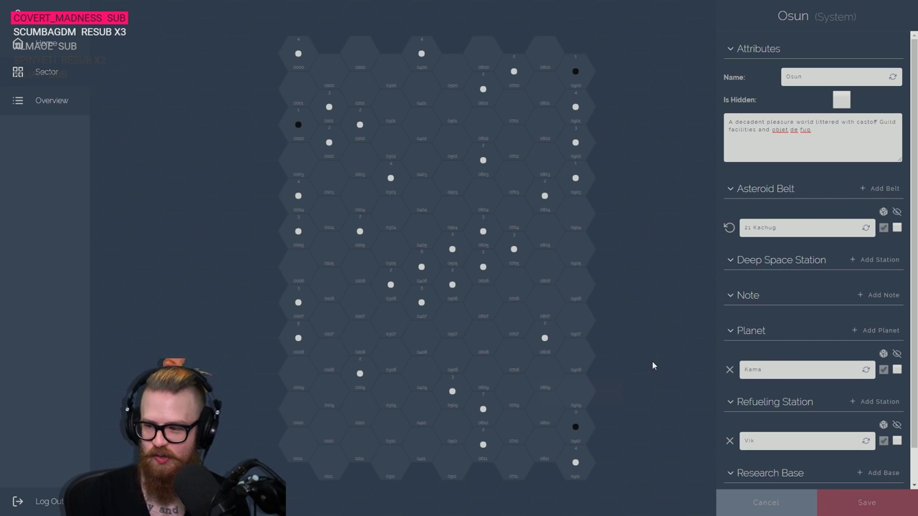
Remove the Rutherford 4 research base from Osun and save the system
scroll(767, 285, "down", 1)
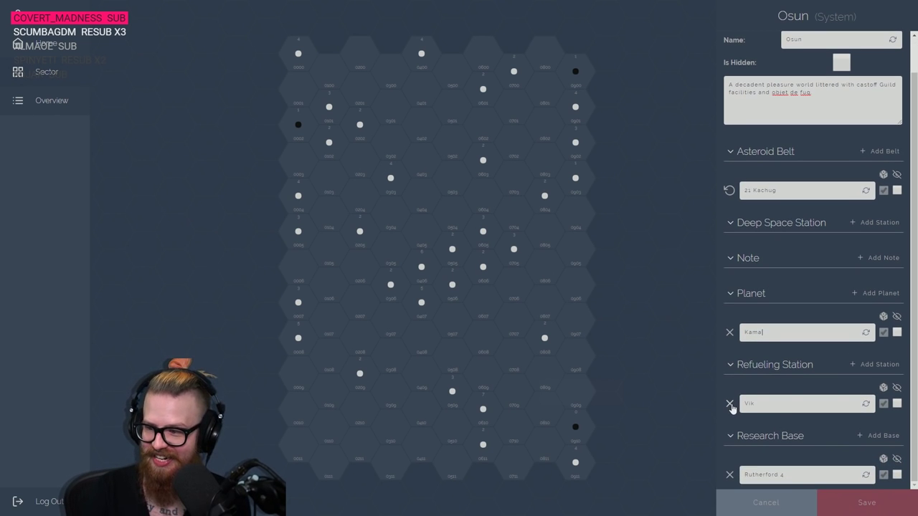
left_click(729, 475)
left_click(866, 502)
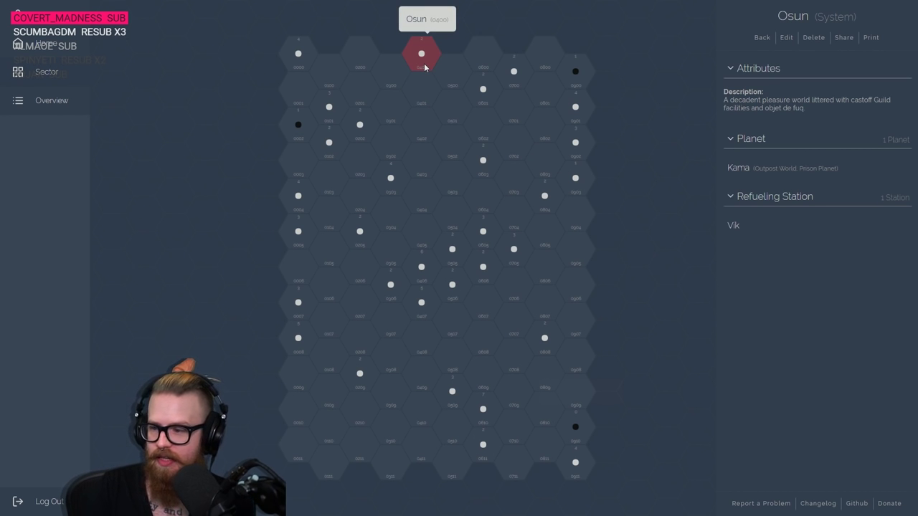
Rename Osun's refueling station Vik as Last Stop and save the system
left_click(793, 41)
left_click_drag(769, 404, 608, 389)
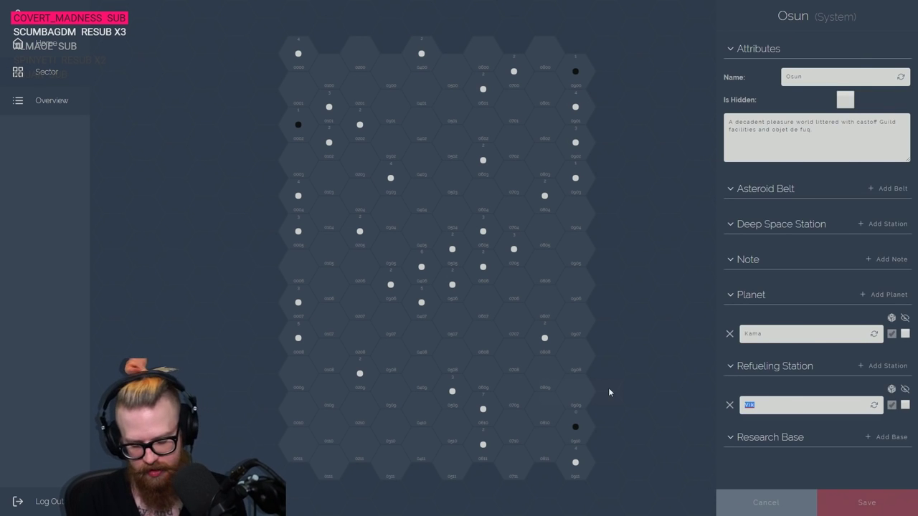
key("BackSpace")
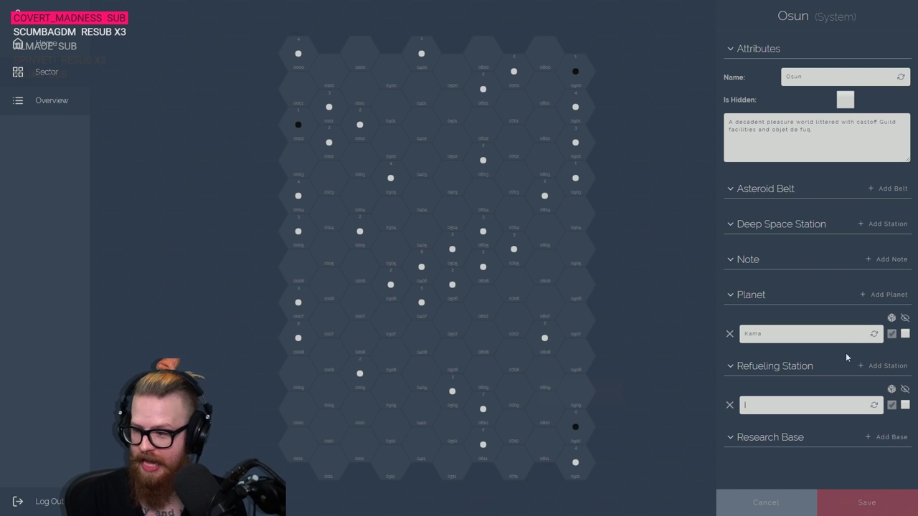
left_click(792, 406)
type("Last Stop")
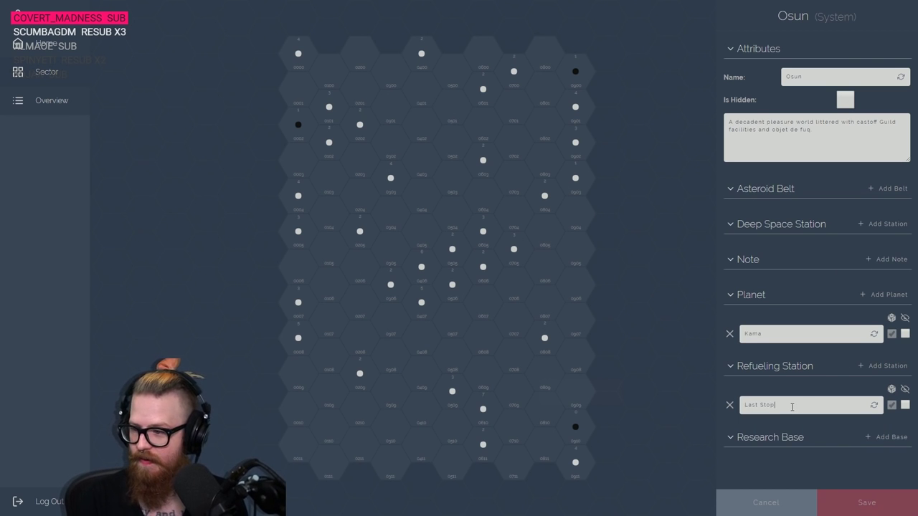
left_click(866, 502)
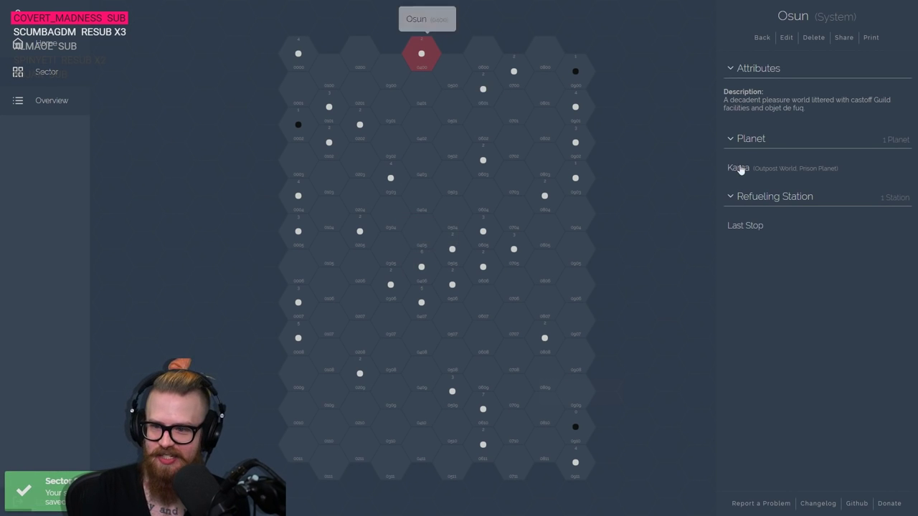
Edit the planet Kama and change its Outpost World tag to Pleasure World
left_click(815, 167)
left_click(786, 38)
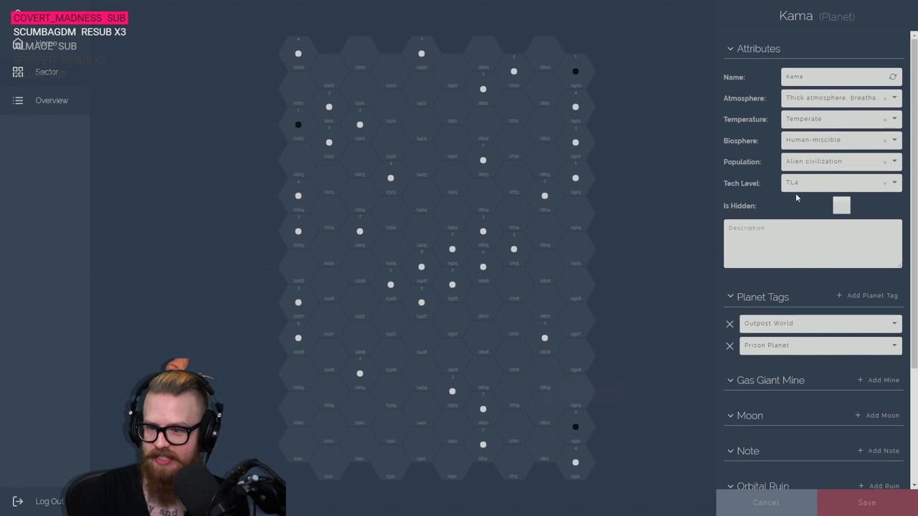
left_click(803, 324)
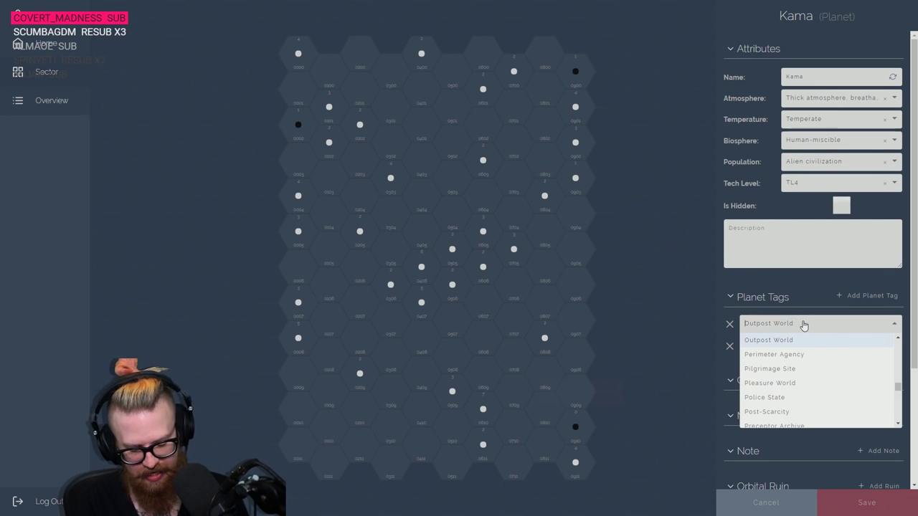
type("ple")
left_click(792, 340)
Remove Kama's Prison Planet tag and add an Alien Ruins planet tag instead
left_click(729, 347)
left_click(879, 295)
left_click(797, 329)
type("sec")
key("BackSpace")
key("BackSpace")
key("BackSpace")
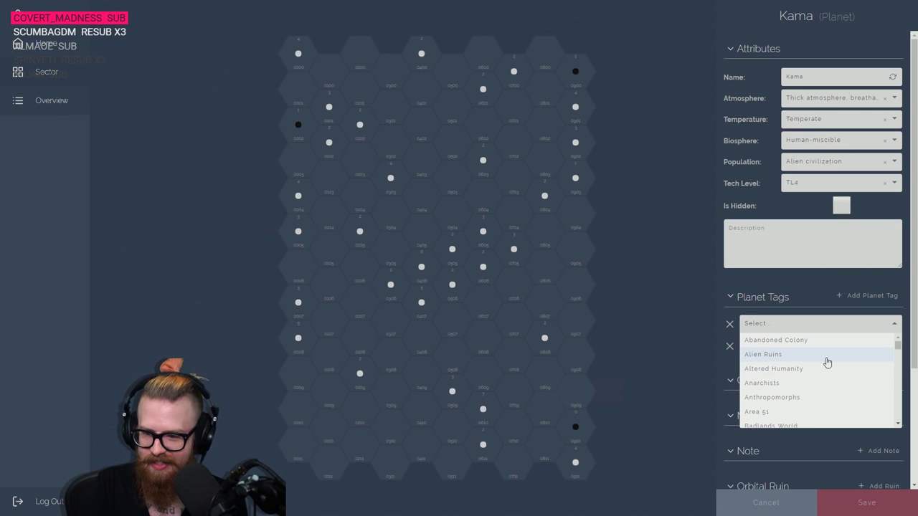
Add a third planet tag, Night World, to Kama and save the planet
left_click(867, 296)
left_click(860, 323)
left_click_drag(898, 348, 899, 359)
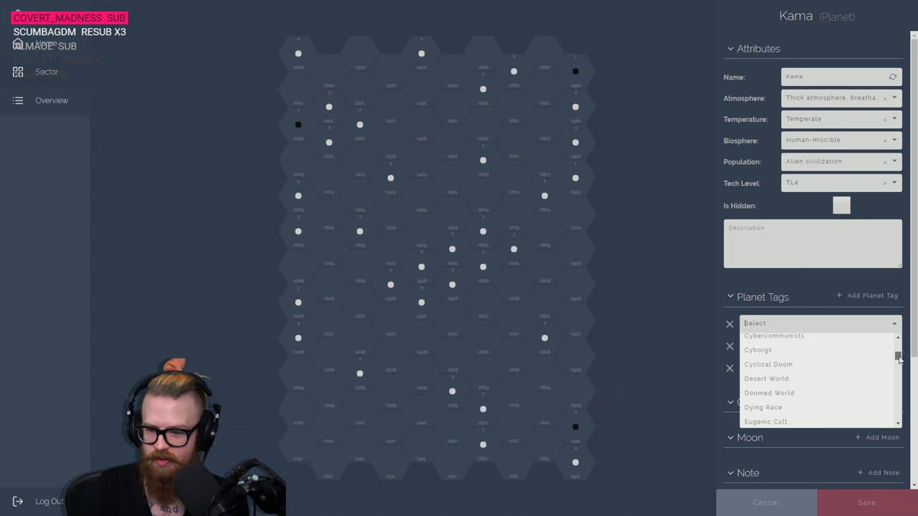
left_click_drag(900, 365, 901, 388)
scroll(857, 382, "up", 5)
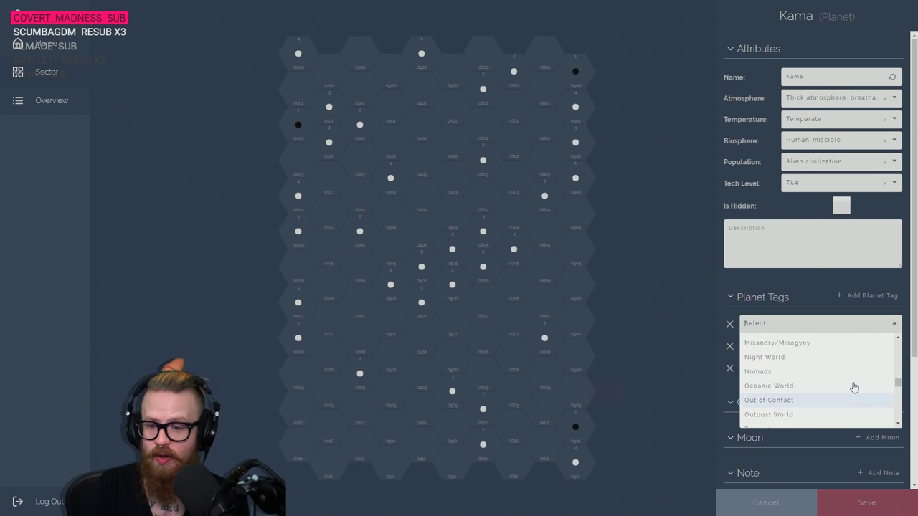
left_click(806, 367)
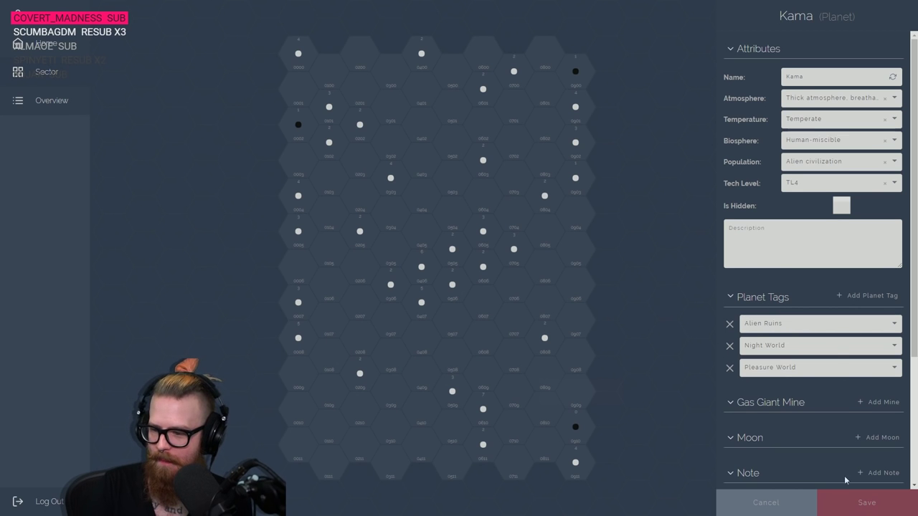
left_click(865, 505)
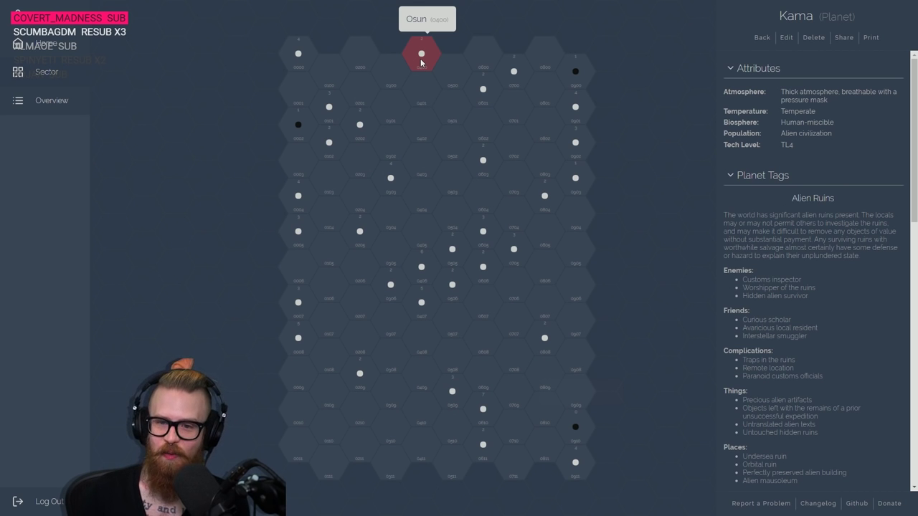
Rename the Solequgeon system in hex 0700 as Solequon and save it
left_click(762, 38)
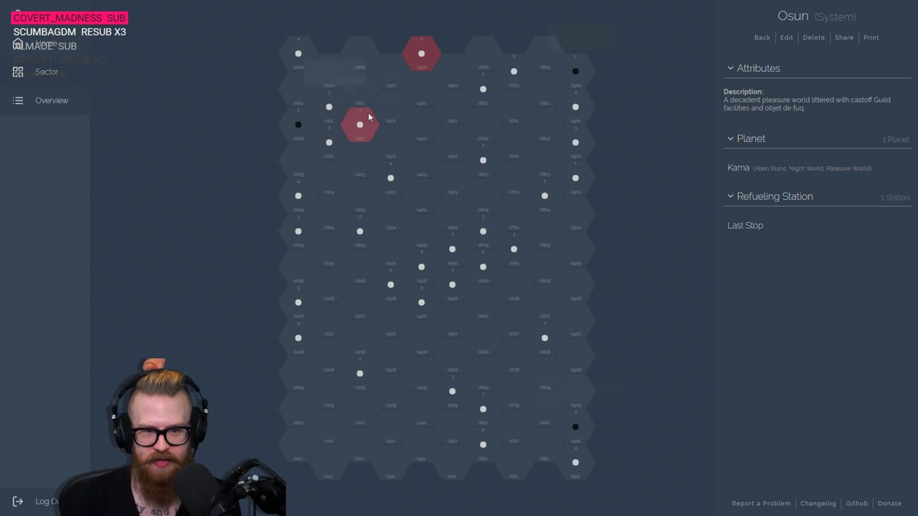
left_click(481, 88)
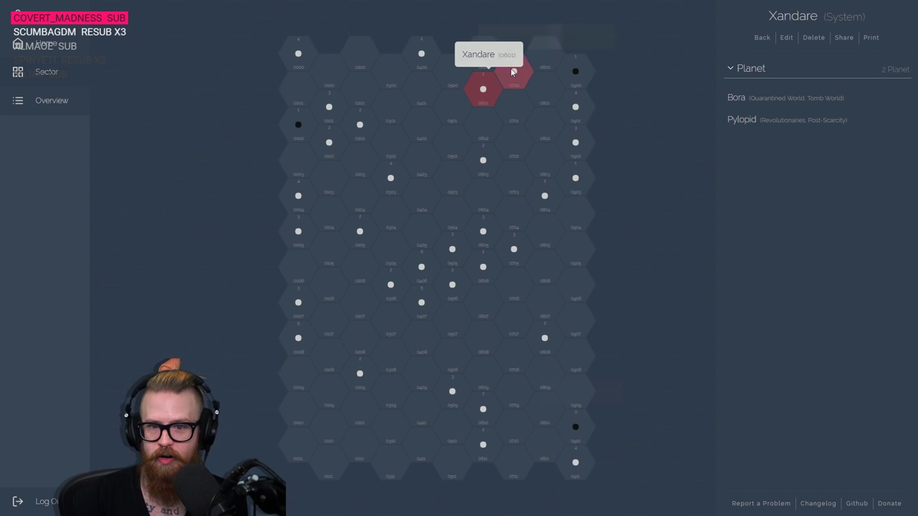
left_click(513, 73)
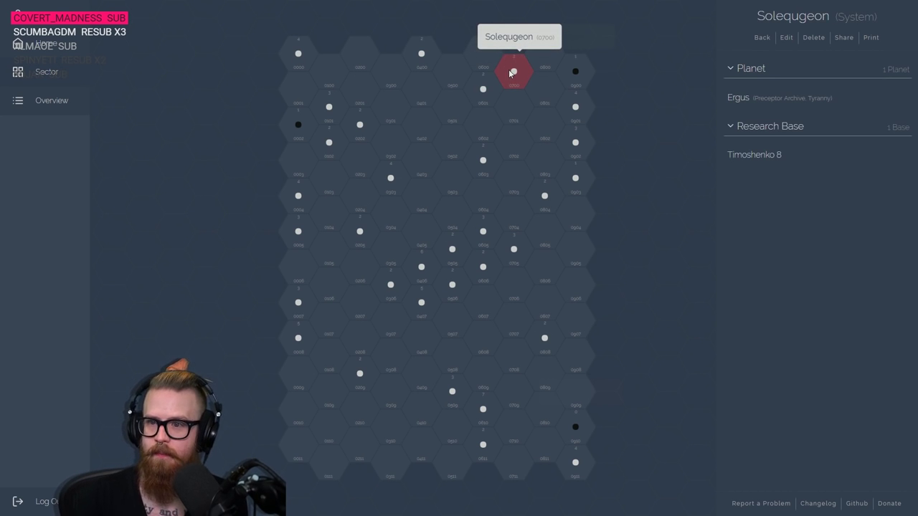
left_click(785, 37)
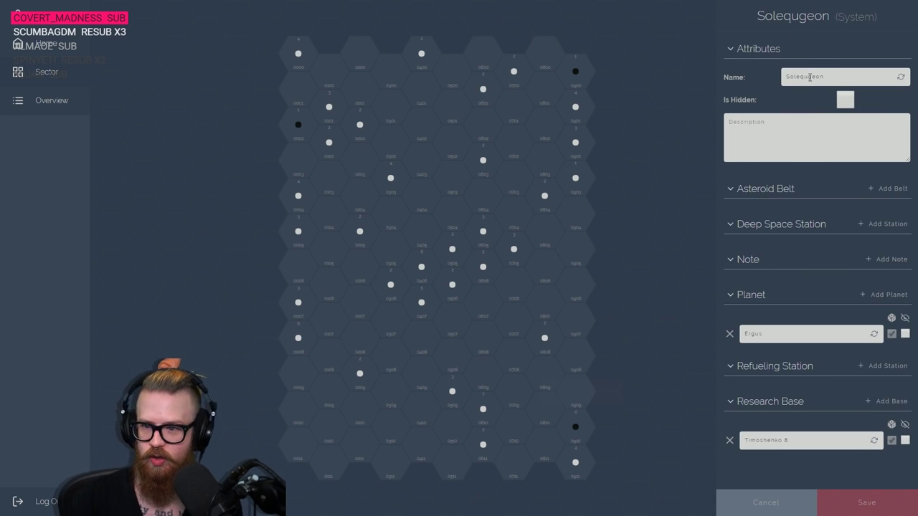
left_click_drag(825, 76, 811, 81)
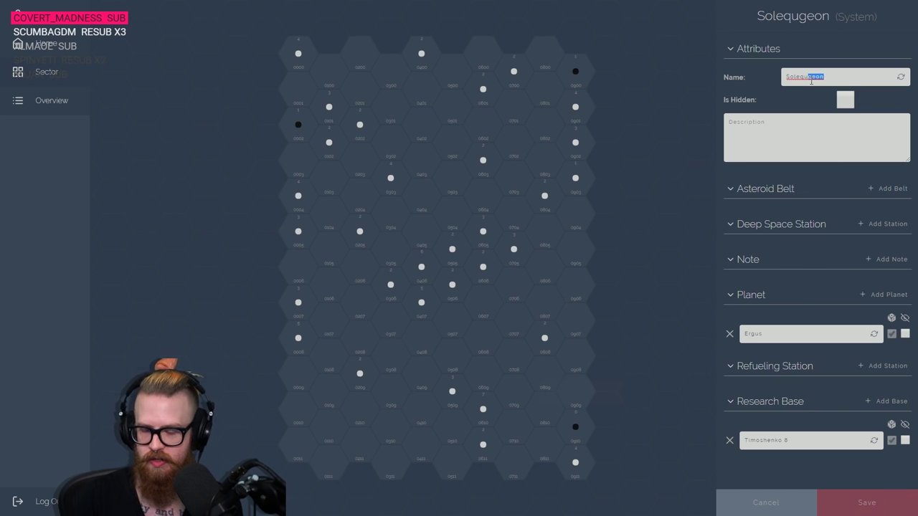
type("on")
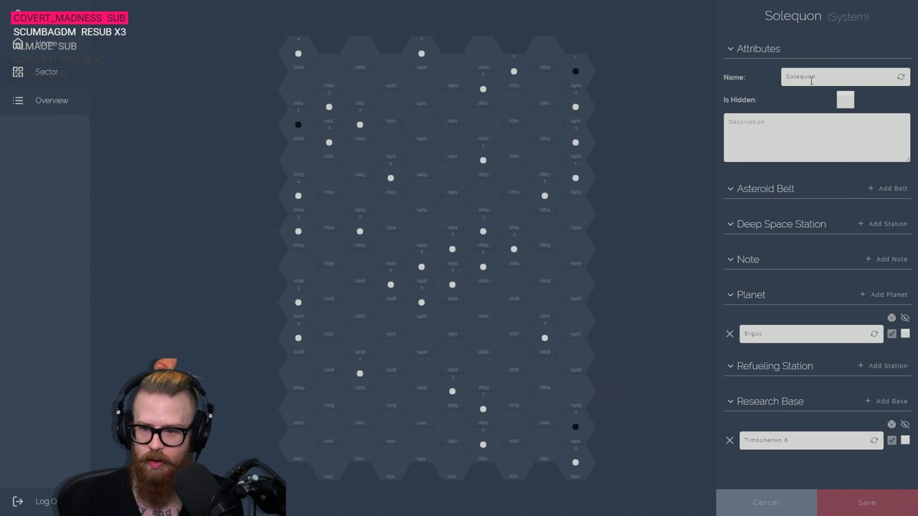
left_click(853, 494)
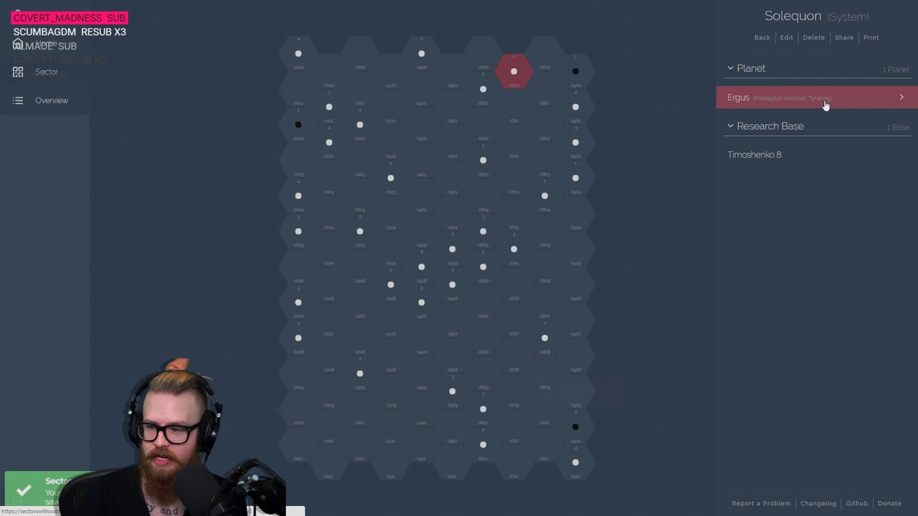
Examine the contents of the Meneus and Jel Vaa systems
left_click(574, 108)
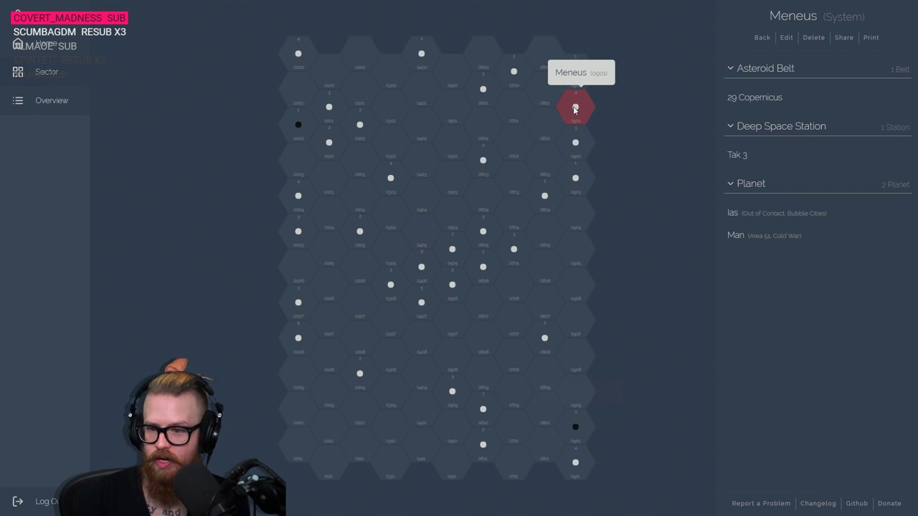
left_click(577, 149)
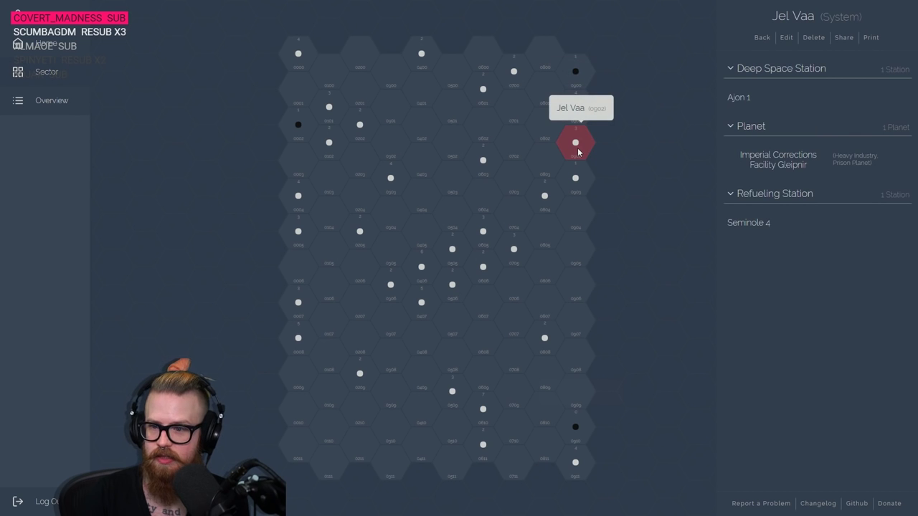
Move the NG03-7 black hole from hex 0900 to the empty hex 0503
left_click(582, 183)
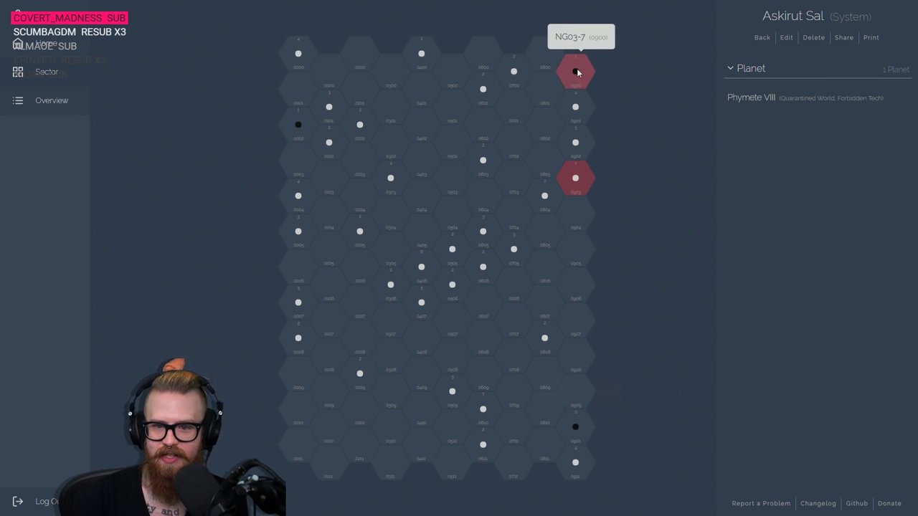
left_click_drag(576, 71, 452, 177)
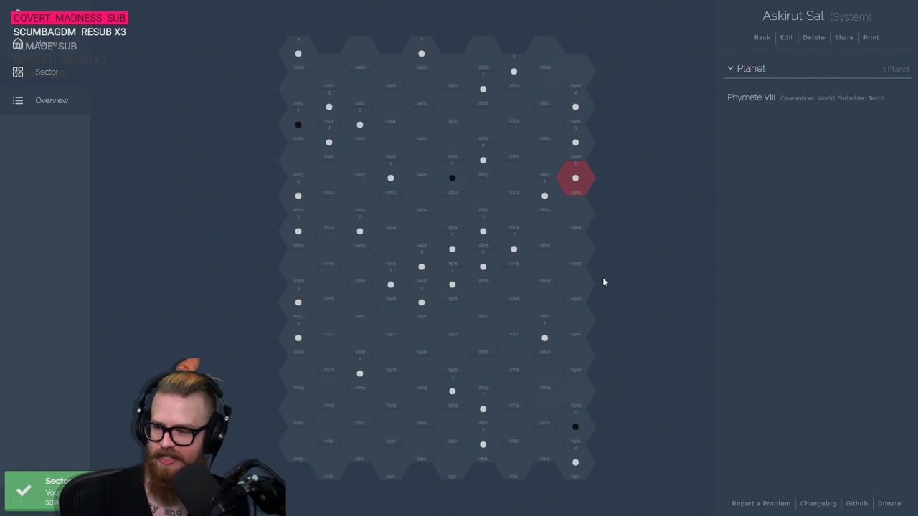
Examine the contents of the Tavroular, Bergunn, Igliza, Jel Vaa and Xandare systems
left_click(543, 205)
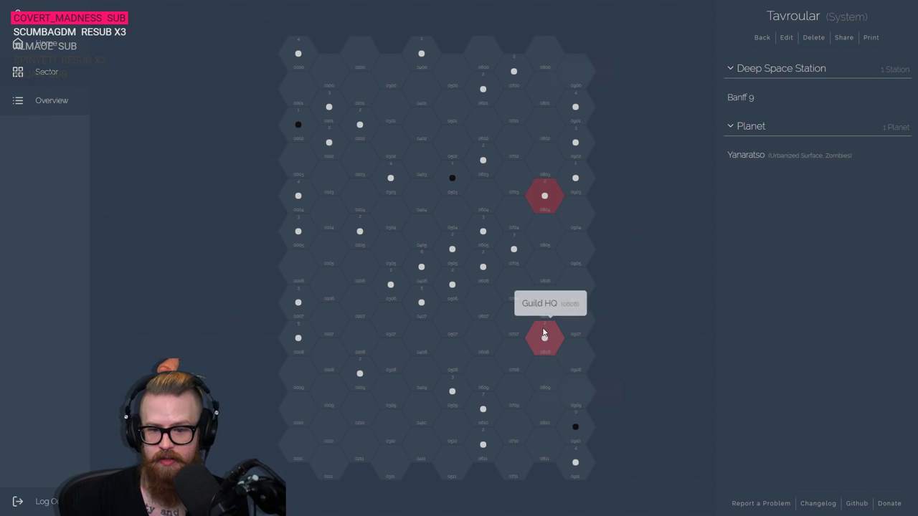
left_click(572, 466)
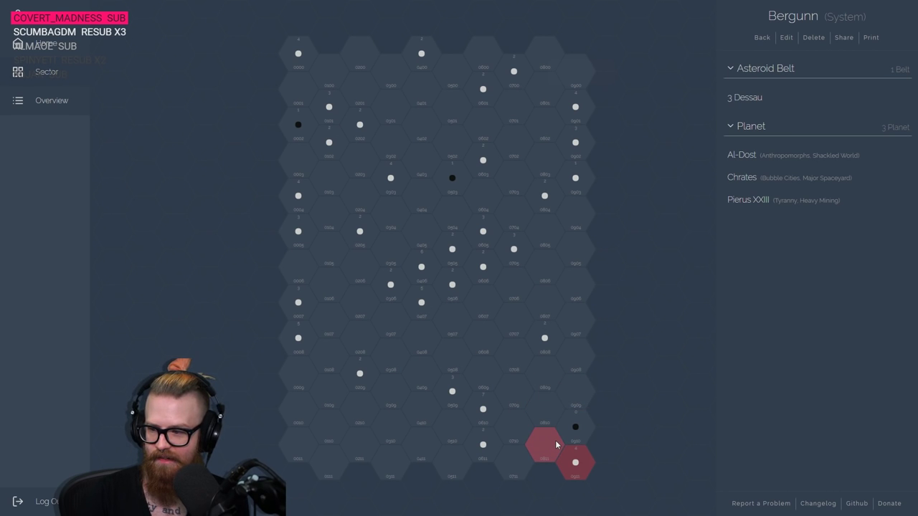
left_click(362, 379)
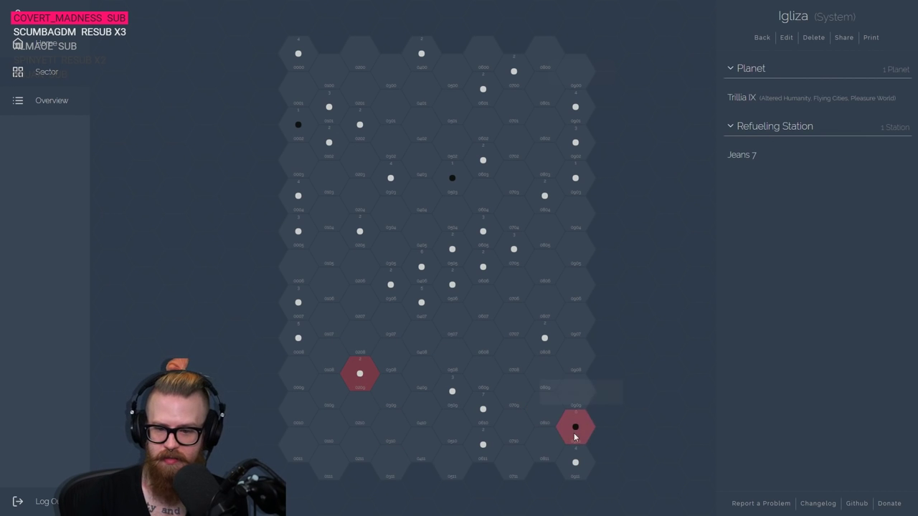
left_click(576, 140)
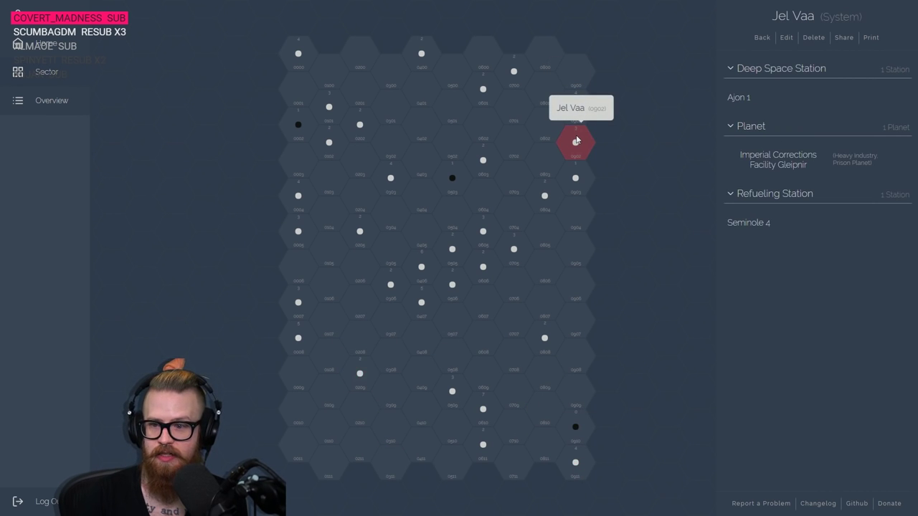
left_click(483, 89)
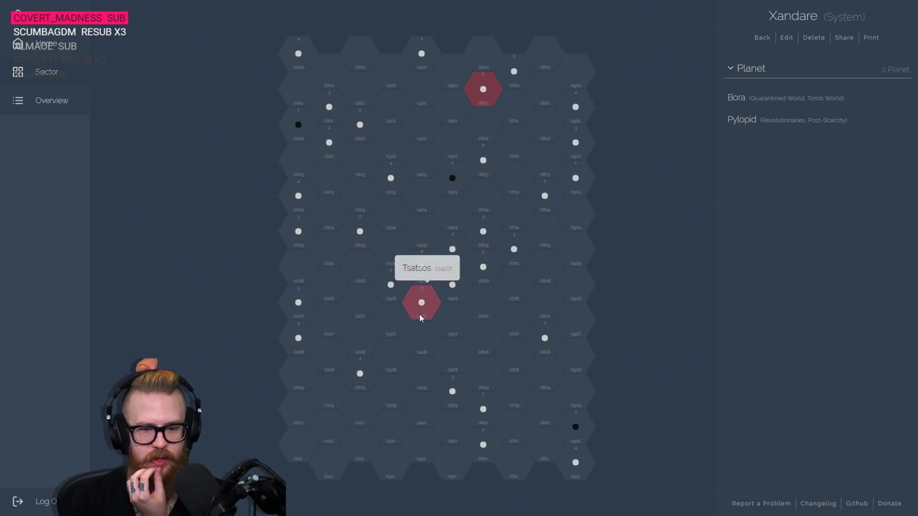
left_click(356, 373)
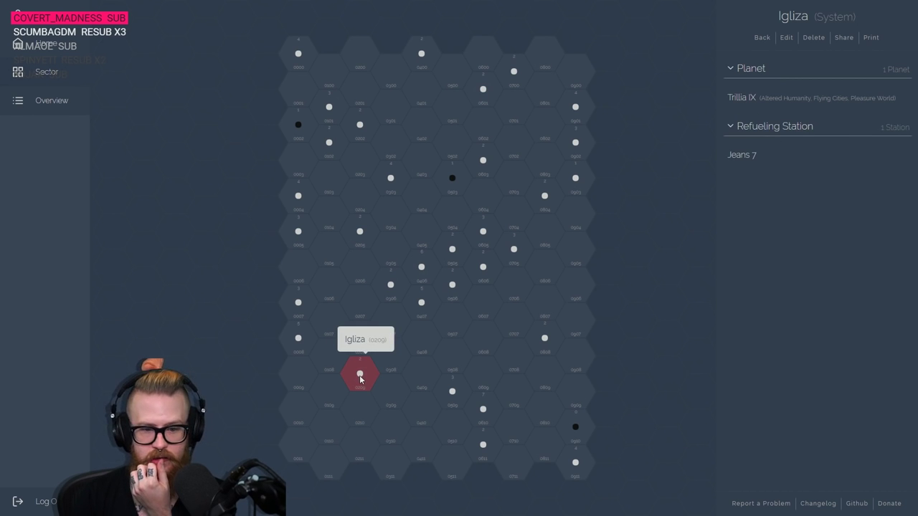
Start creating a sector entity of type System in the empty hex 0210 below Igliza
double_click(362, 415)
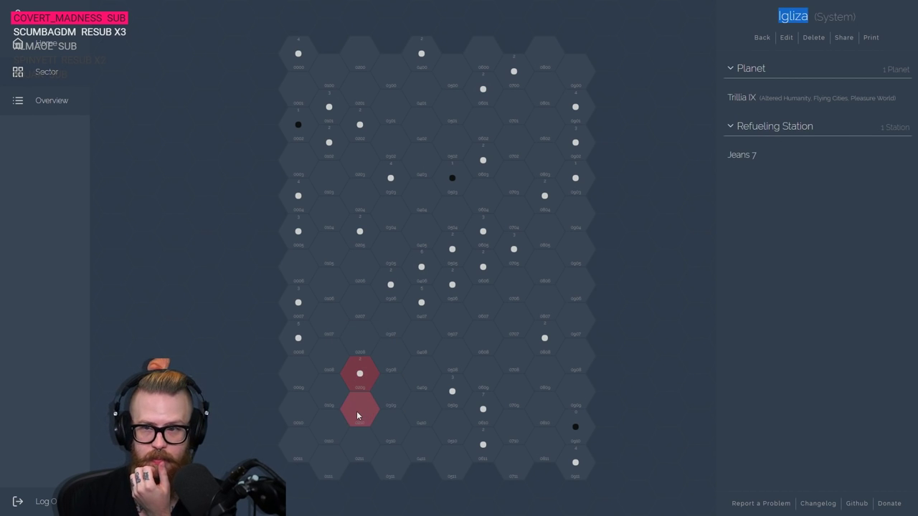
left_click(359, 373)
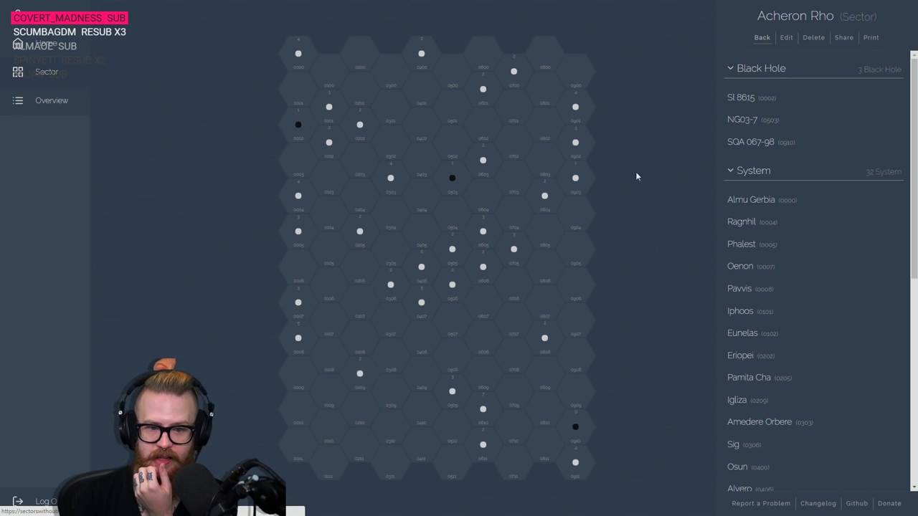
double_click(362, 414)
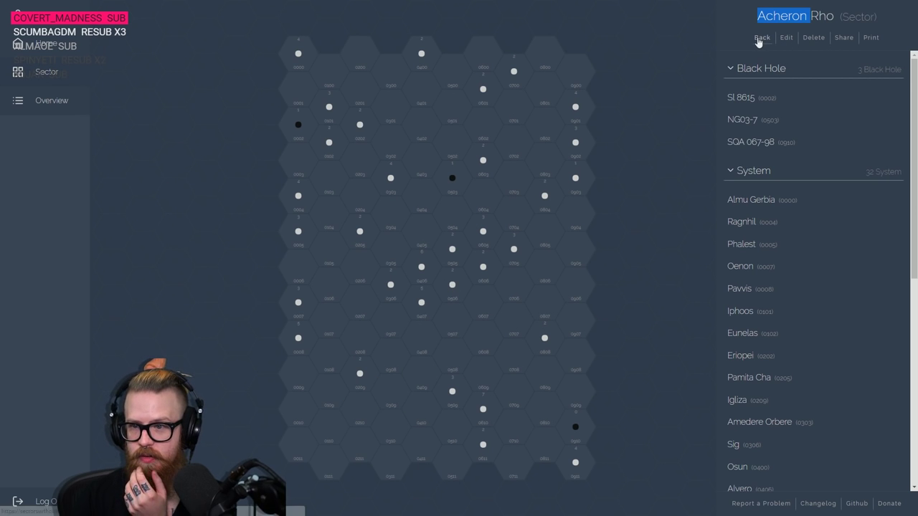
left_click(364, 413)
left_click(416, 206)
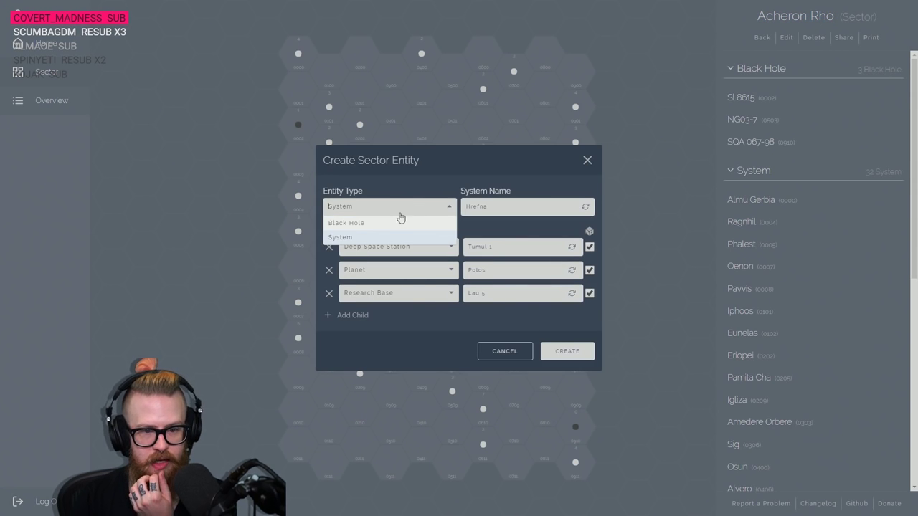
left_click(369, 236)
Cycle through randomly generated names for the new system, up to Saletov
left_click(517, 213)
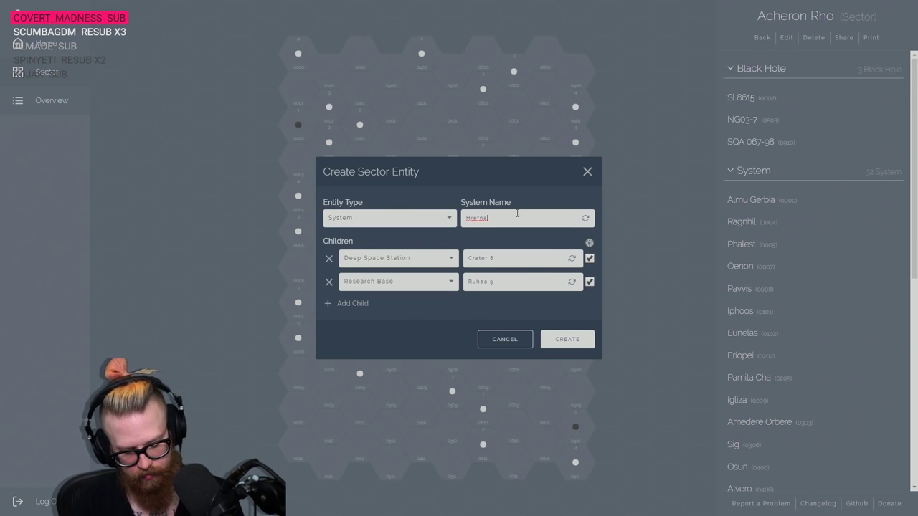
key("ctrl+a")
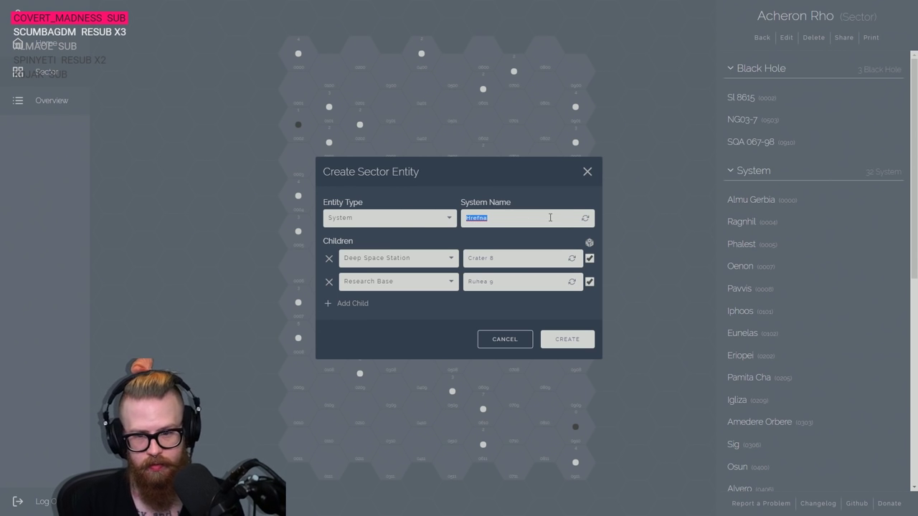
left_click(586, 219)
left_click(586, 219)
left_click(587, 220)
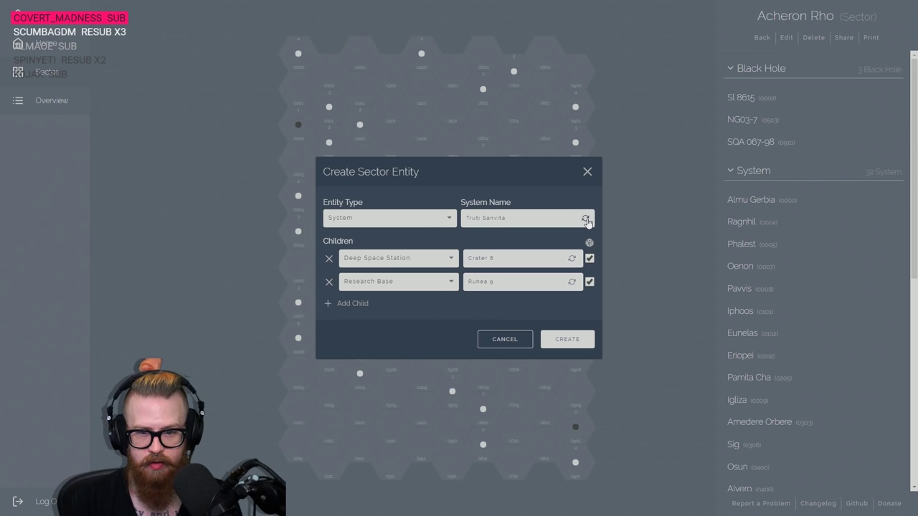
left_click(586, 220)
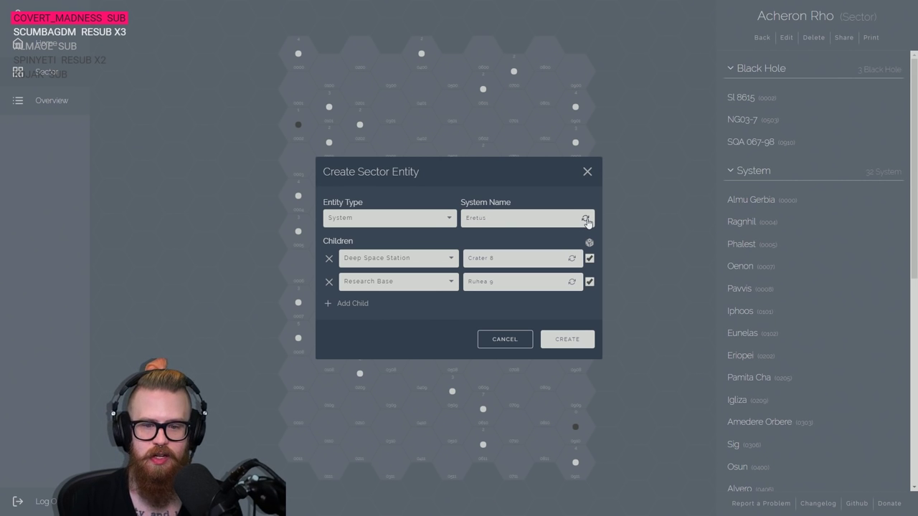
left_click(587, 221)
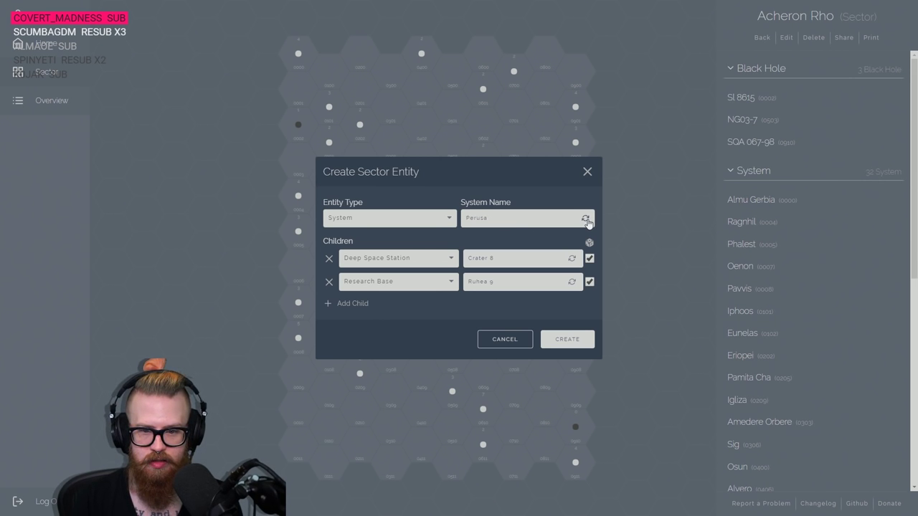
left_click(586, 220)
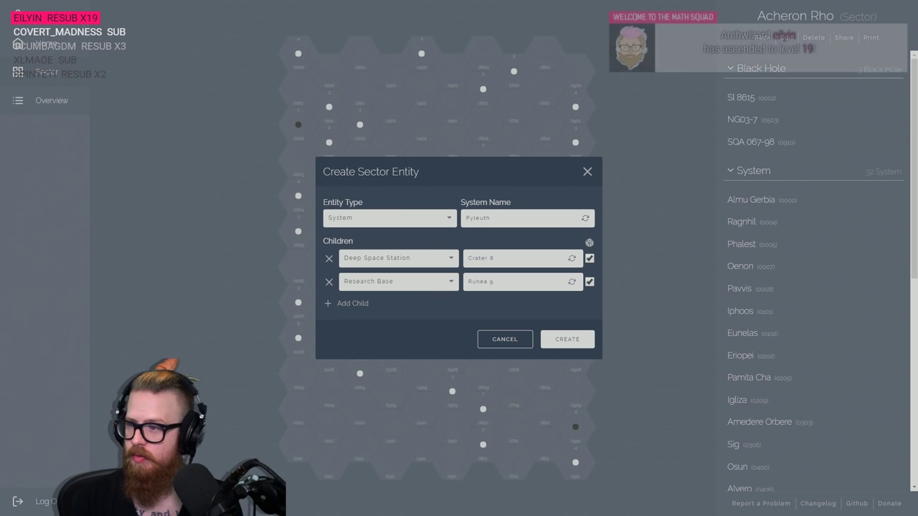
left_click(587, 220)
left_click(586, 220)
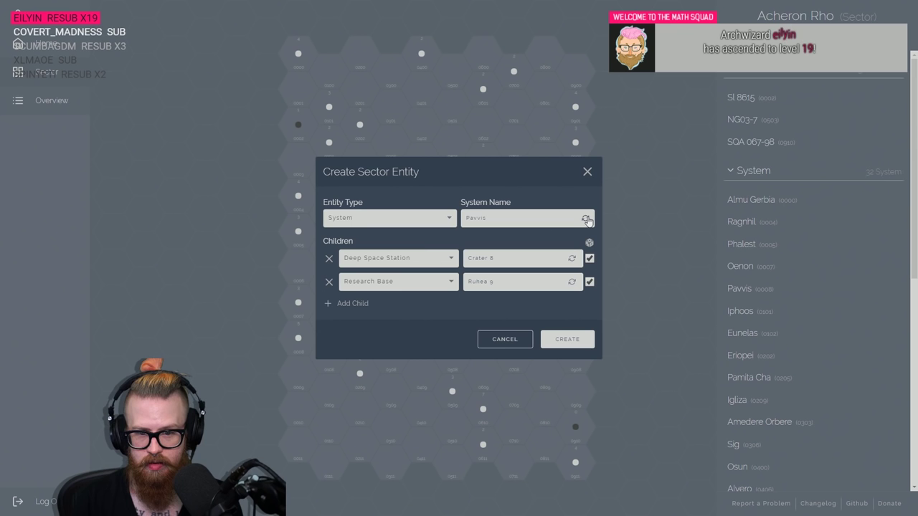
left_click(585, 221)
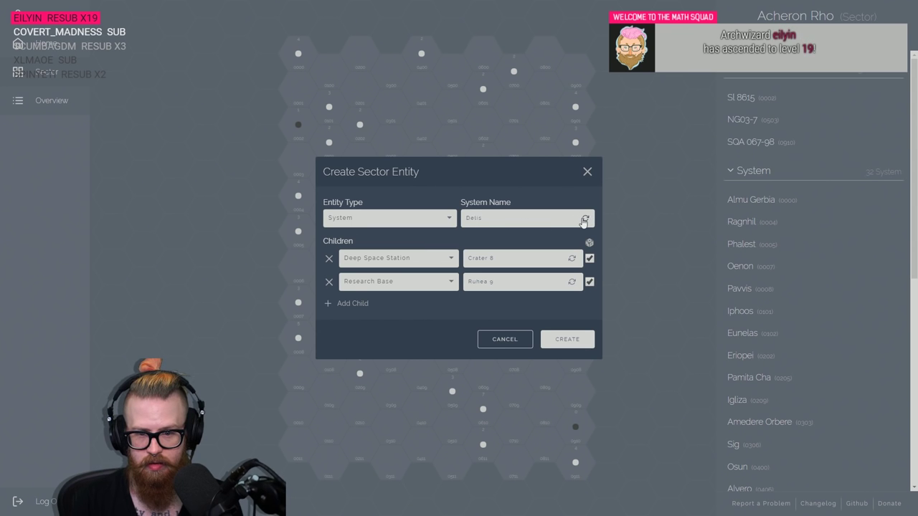
left_click(585, 220)
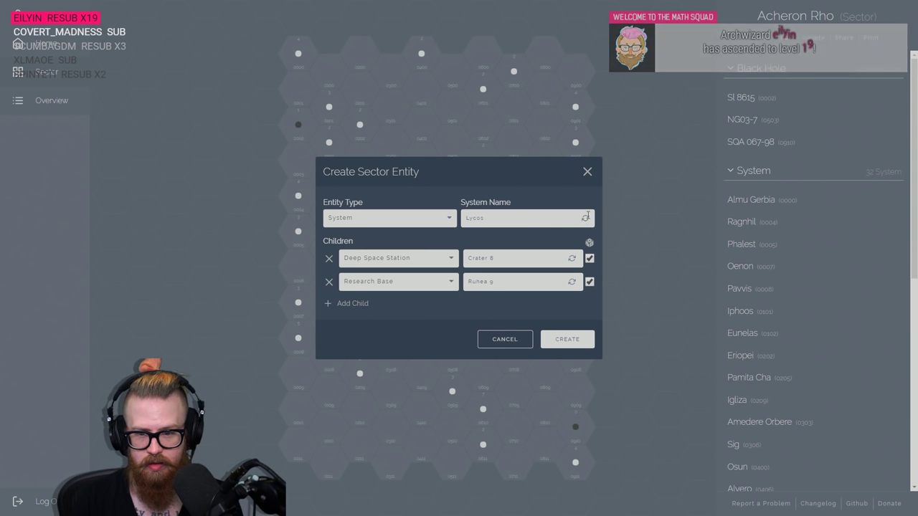
left_click(586, 220)
left_click(586, 220)
left_click(585, 220)
left_click(586, 220)
left_click(586, 220)
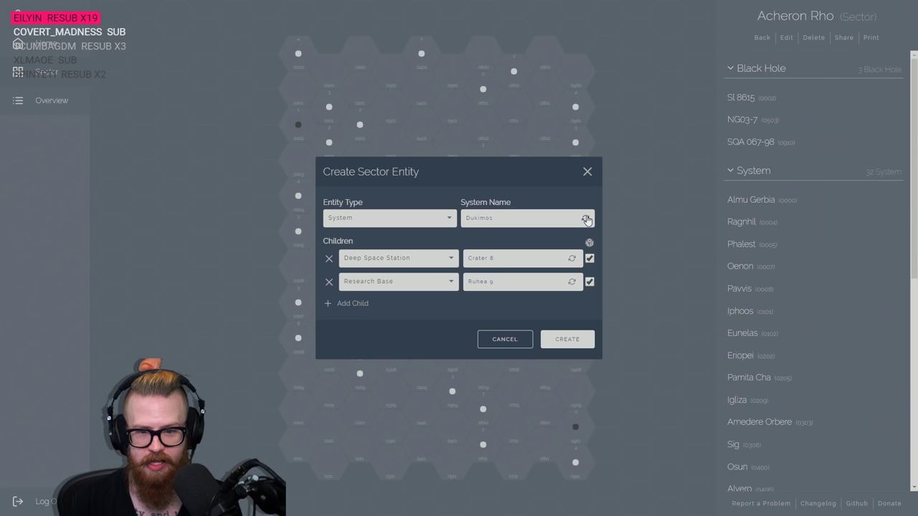
left_click(585, 221)
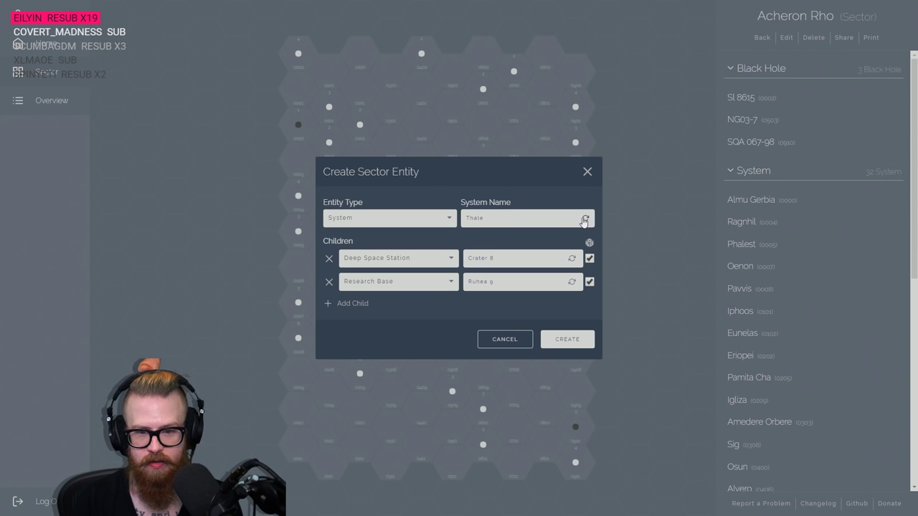
left_click(585, 221)
left_click(585, 221)
left_click(586, 222)
left_click(585, 220)
left_click(585, 221)
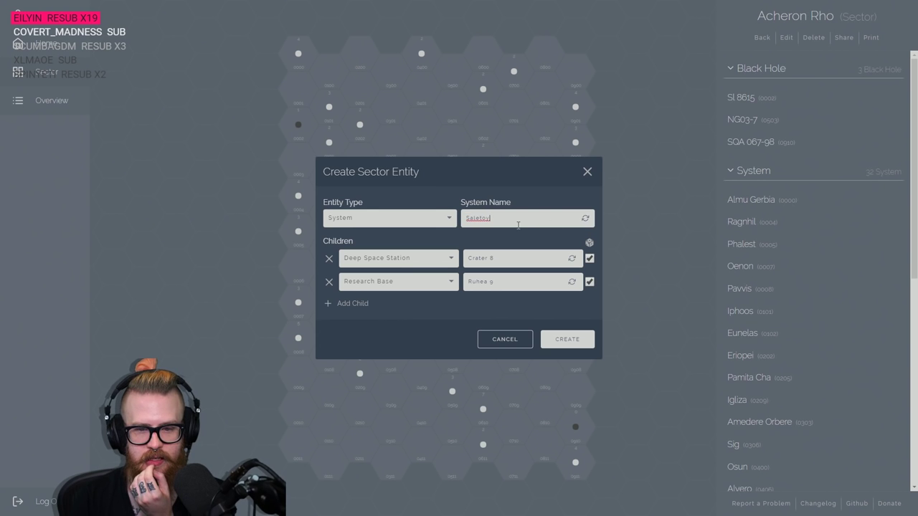
Try Maletov as the new system's name by replacing the initial letter of the generated name
left_click(519, 225)
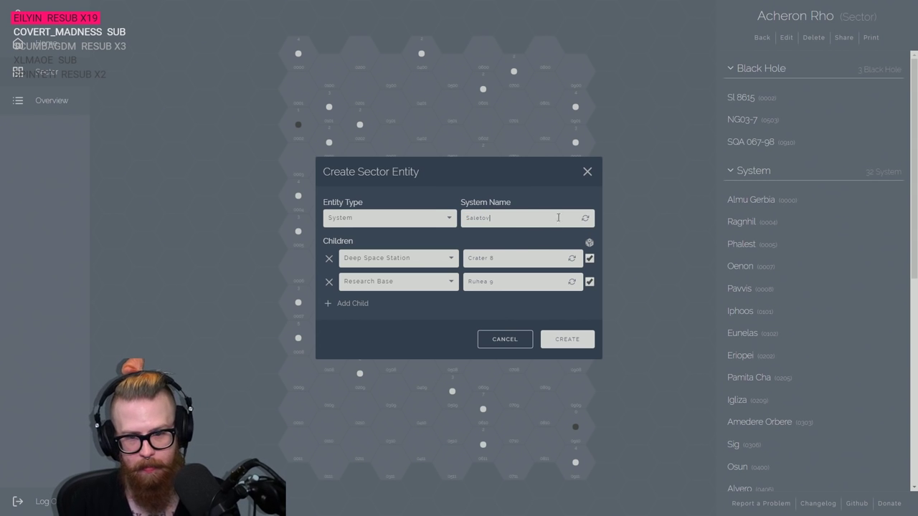
left_click_drag(467, 215, 506, 219)
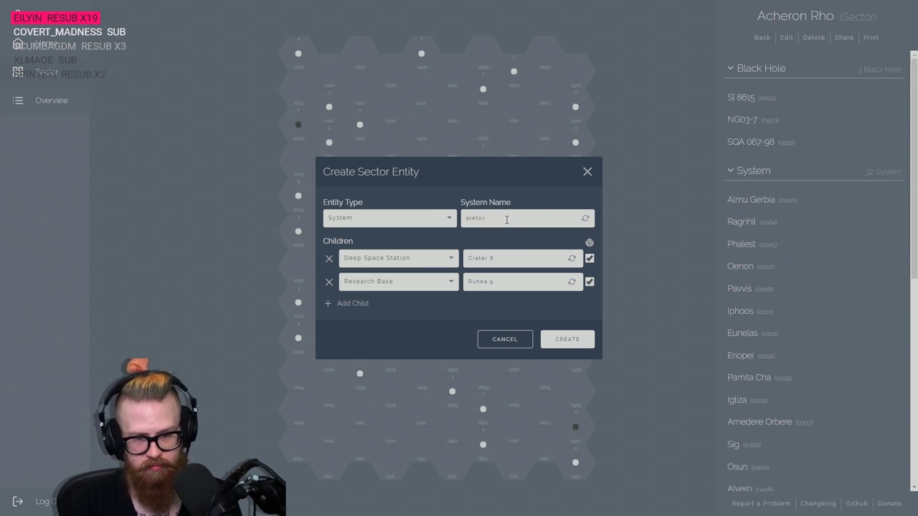
type("M")
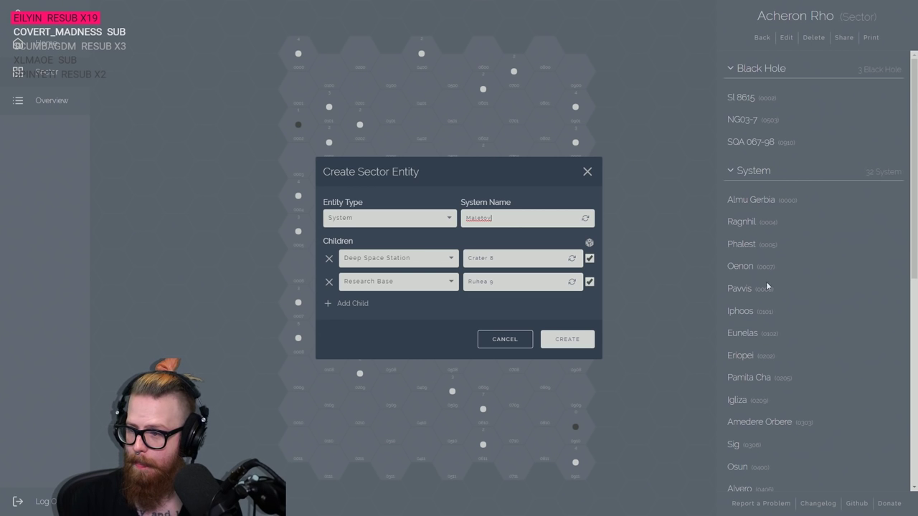
Replace the new system's name with Helesco
key("ctrl+a")
key("BackSpace")
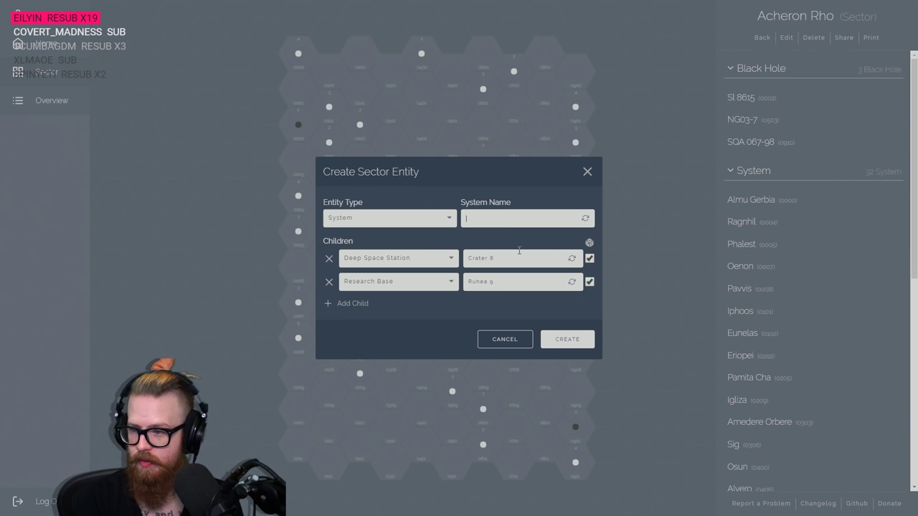
type("Ar")
key("BackSpace")
key("BackSpace")
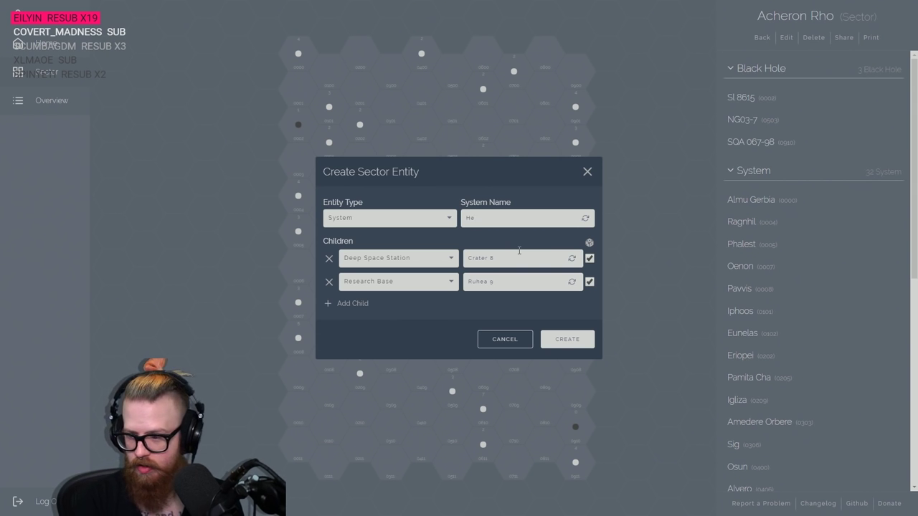
type("Helesco")
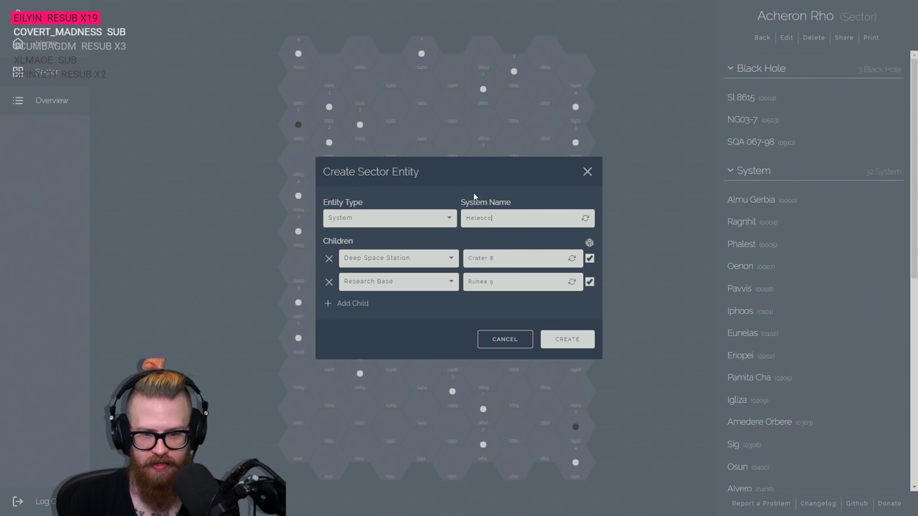
Remove the generated Deep Space Station and Research Base children from Helesco and add a Planet child instead
left_click(328, 281)
left_click(328, 271)
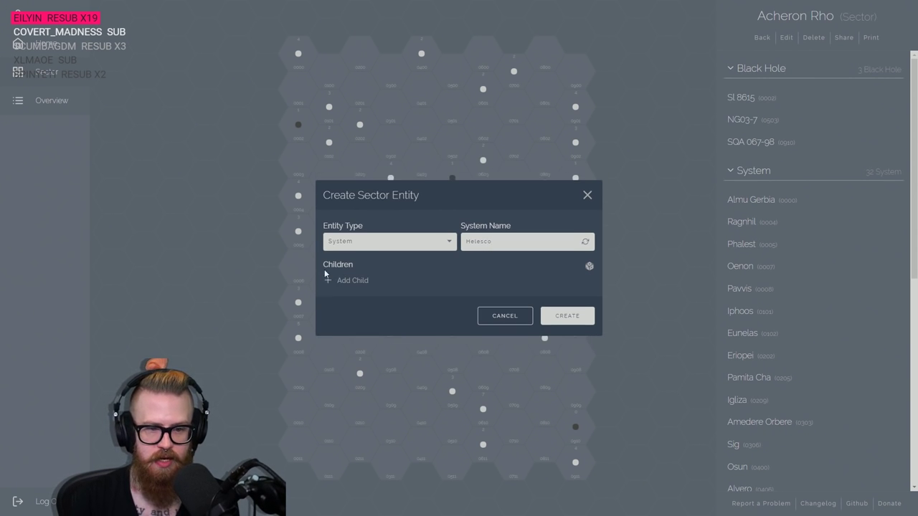
left_click(327, 285)
Name the planet child Berkmann III and create the Helesco system
double_click(546, 272)
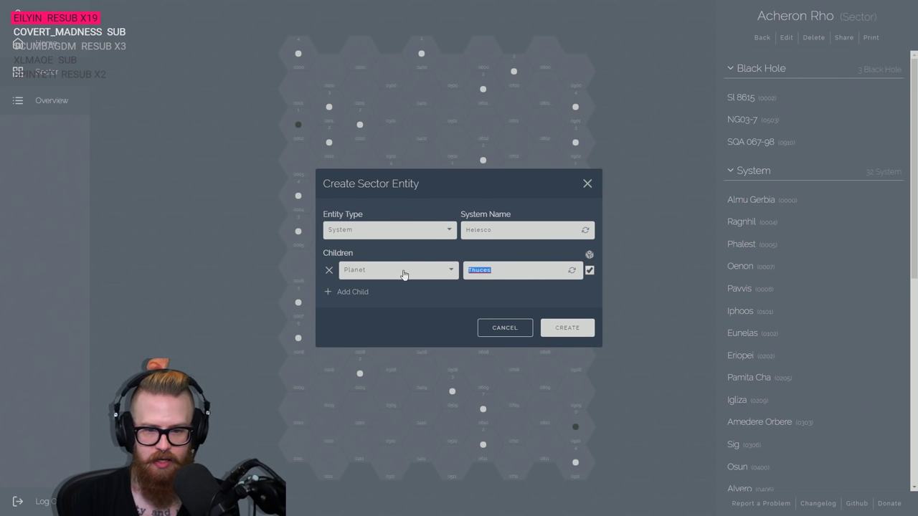
key("BackSpace")
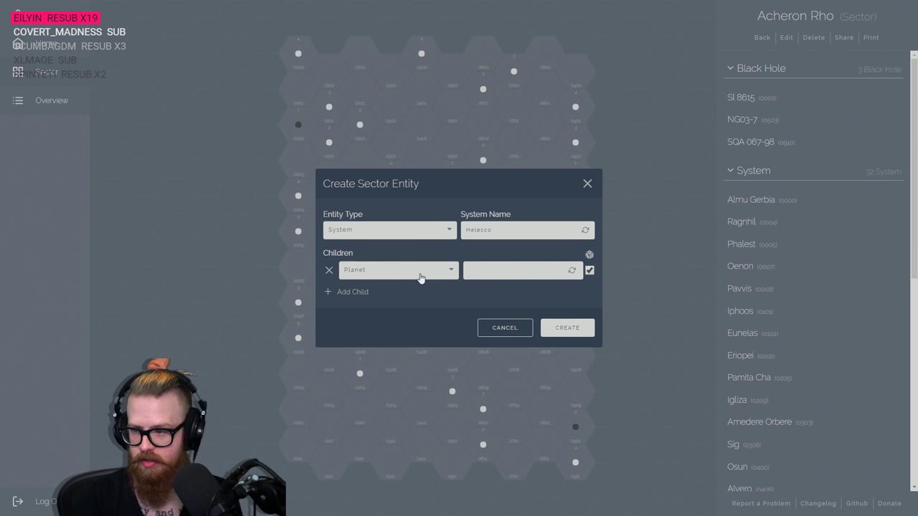
type("Berman")
key("BackSpace")
key("BackSpace")
key("BackSpace")
type("kmane ")
type("X")
key("BackSpace")
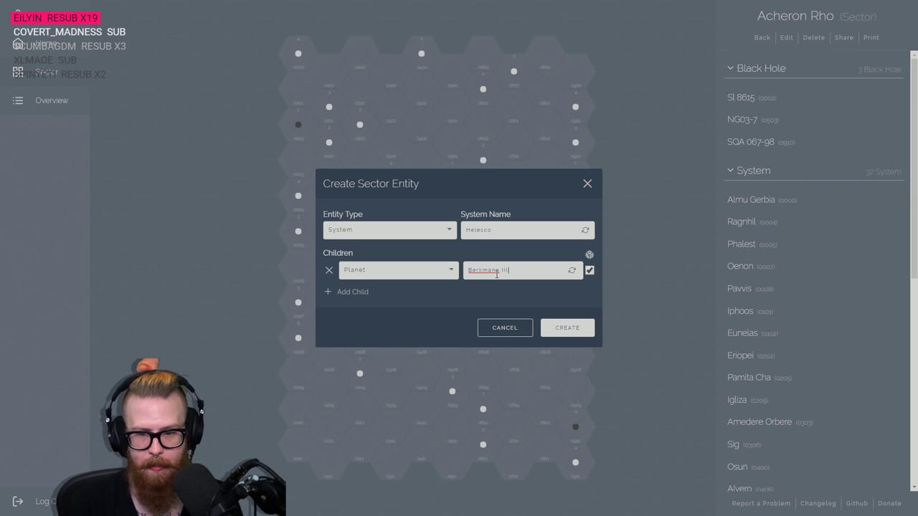
left_click(582, 328)
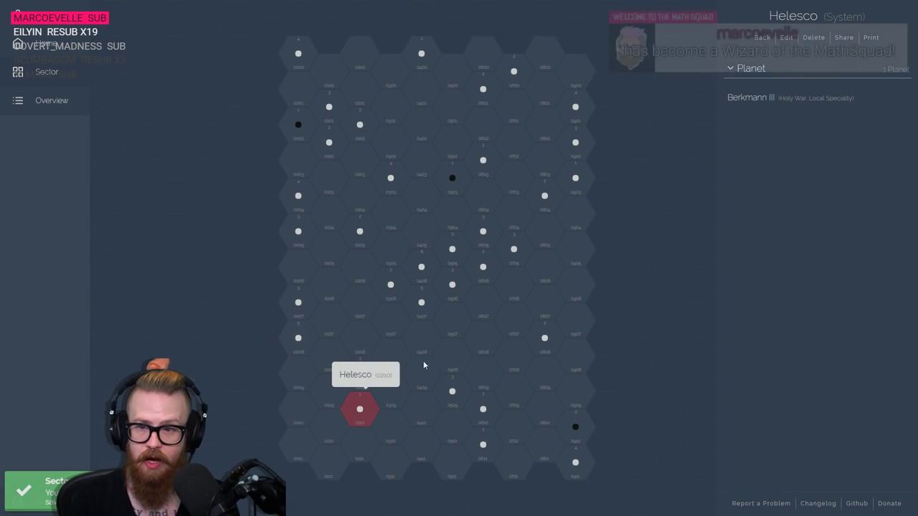
Edit the planet Berkmann III, setting its tech level to TL4 and its atmosphere to Breatheable mix
left_click(753, 97)
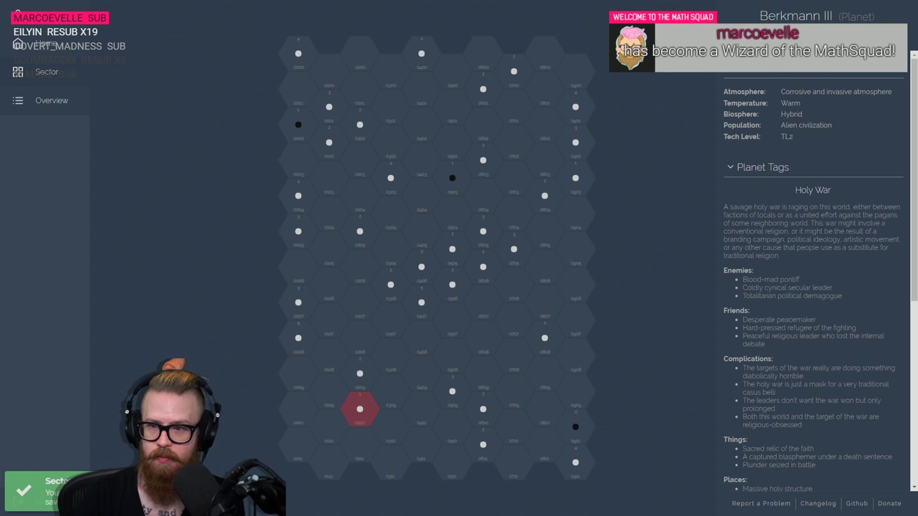
left_click(896, 16)
left_click(808, 181)
left_click(803, 255)
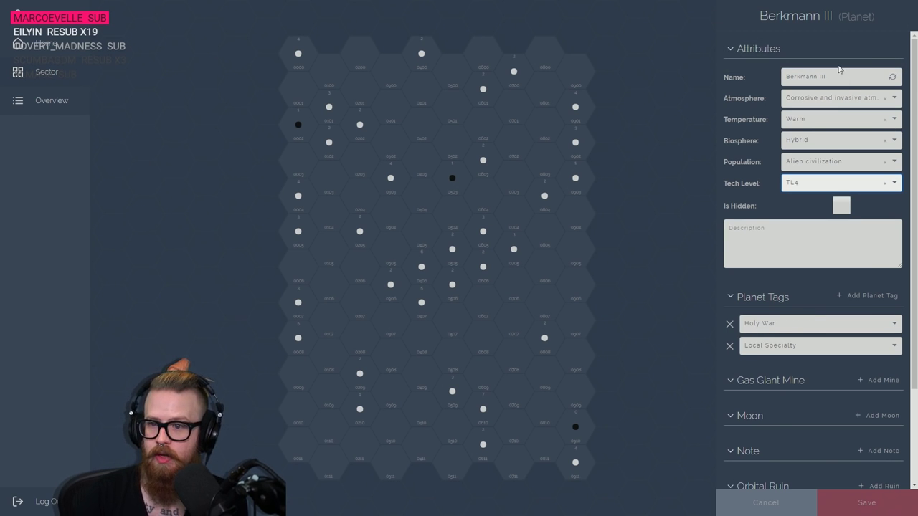
left_click(820, 101)
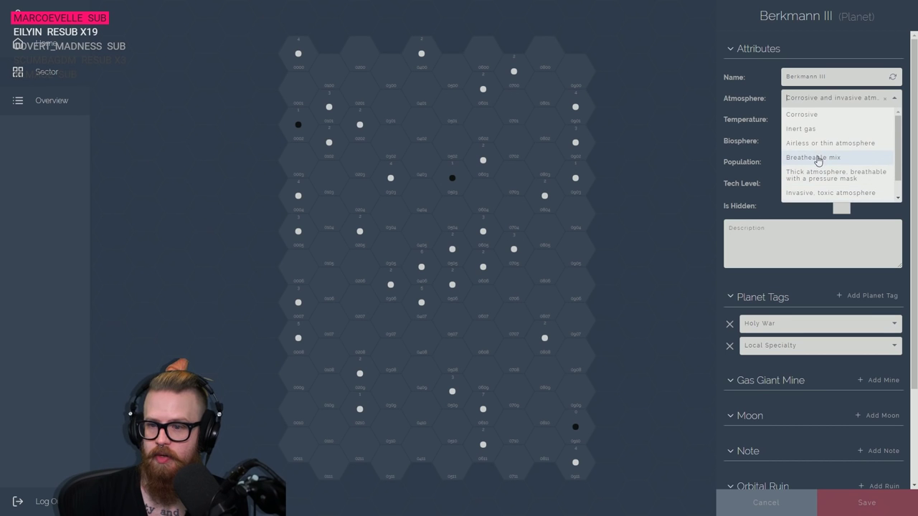
left_click(814, 142)
Set Berkmann III's population to Fewer than a million inhabitants and select TL4 as its tech level
left_click(814, 162)
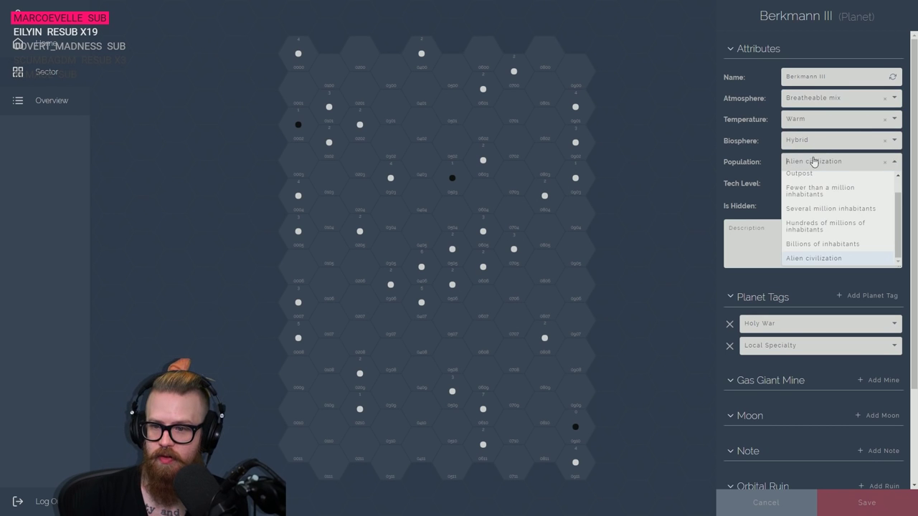
left_click(819, 227)
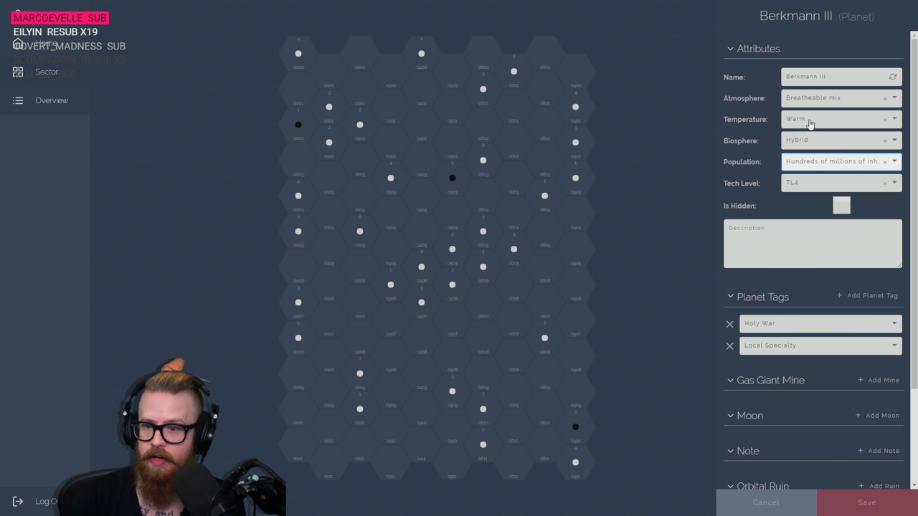
left_click(816, 162)
left_click(814, 224)
left_click(814, 161)
left_click(818, 209)
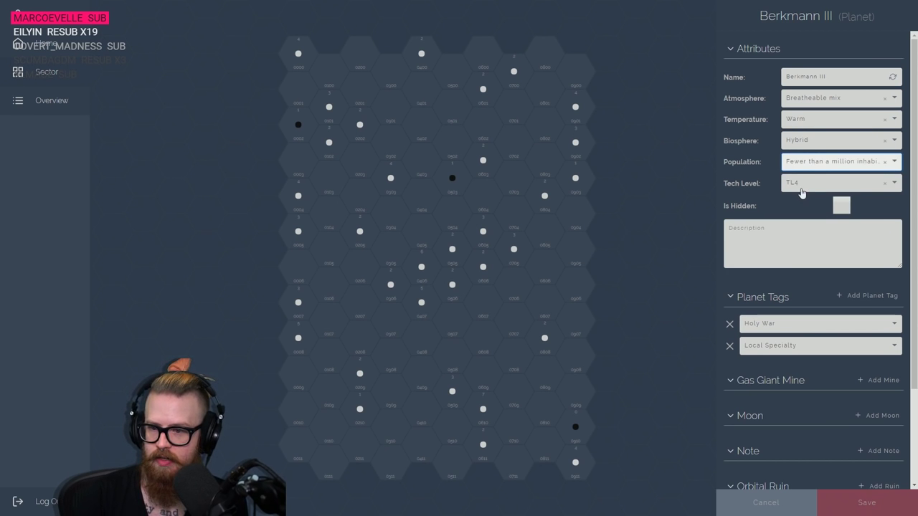
left_click(802, 185)
left_click(801, 263)
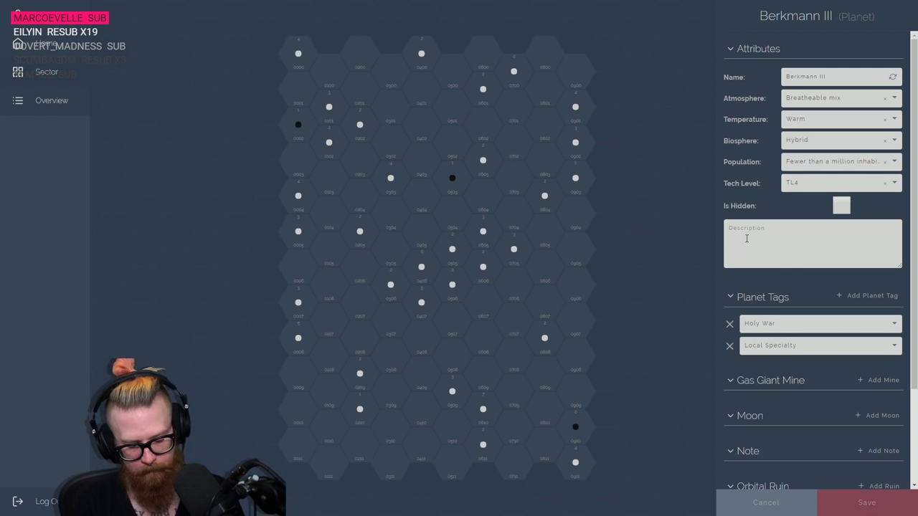
Enter the planet description "a colony of non-imperial settlers who somehow have avoided being subsumed."
type("a")
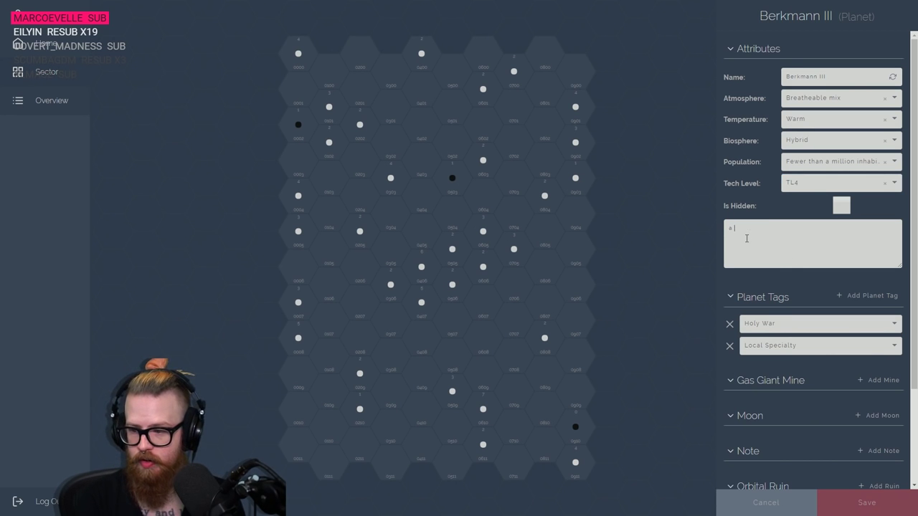
type(" colony of non-imperial settlers who")
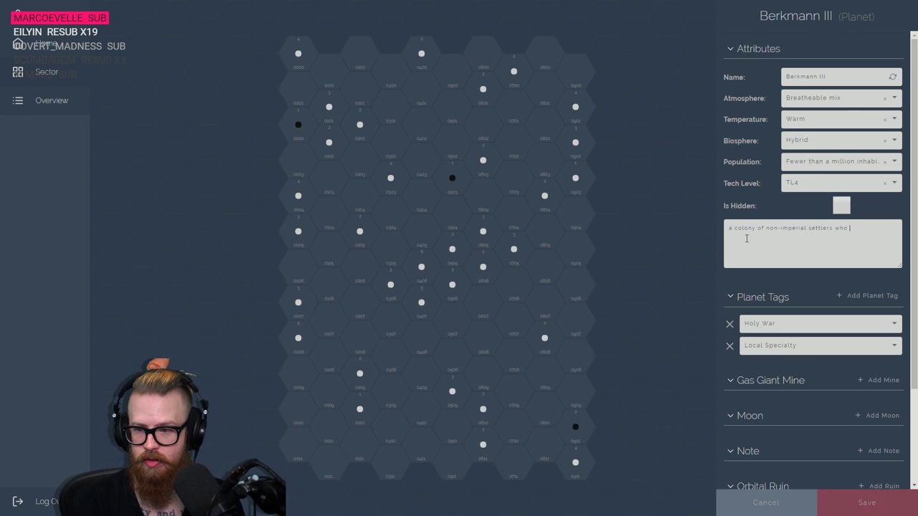
type("somehow")
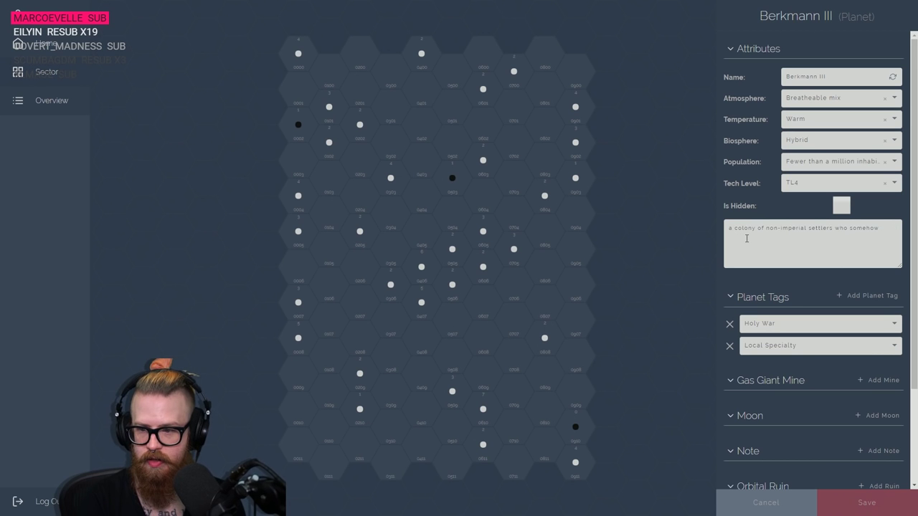
type(" have avoided bein")
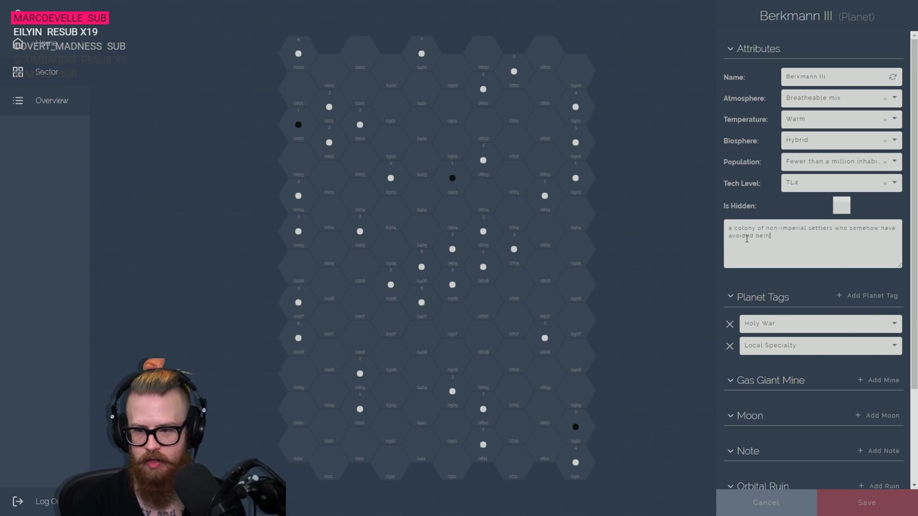
type("g subsu")
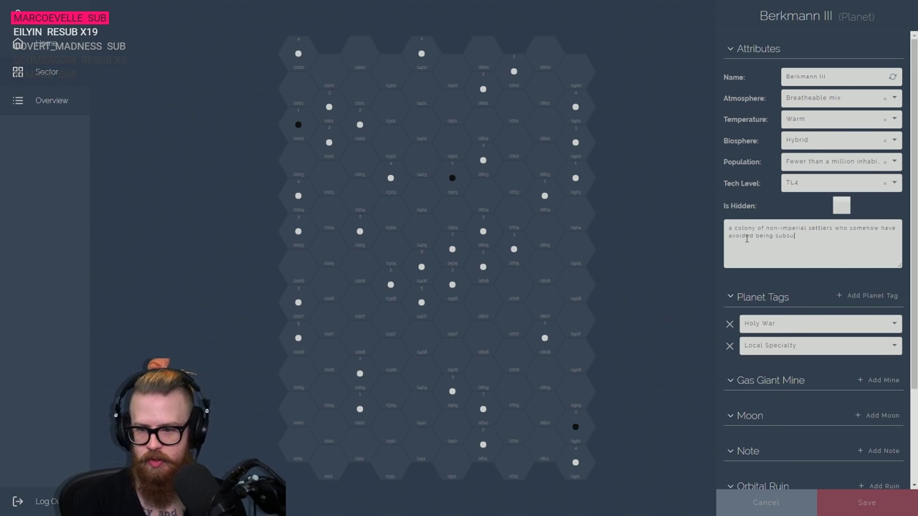
type("med byt th")
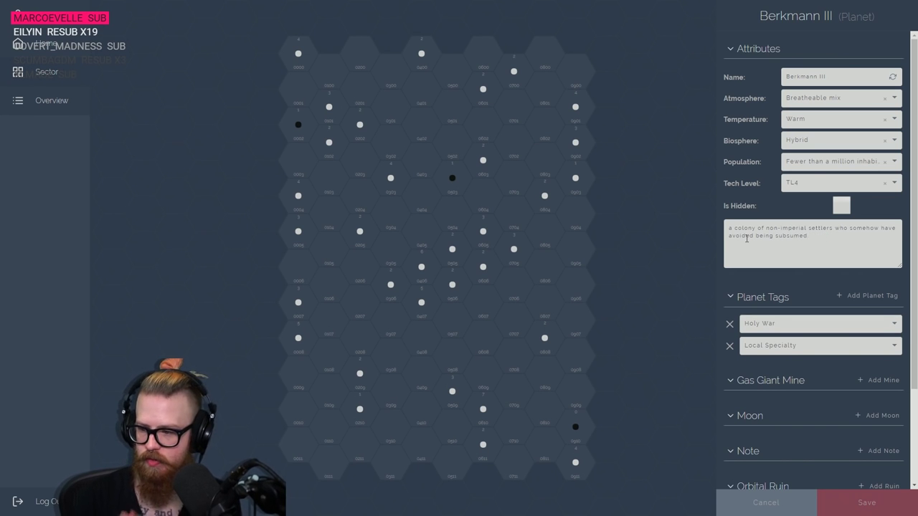
key("BackSpace")
type(".")
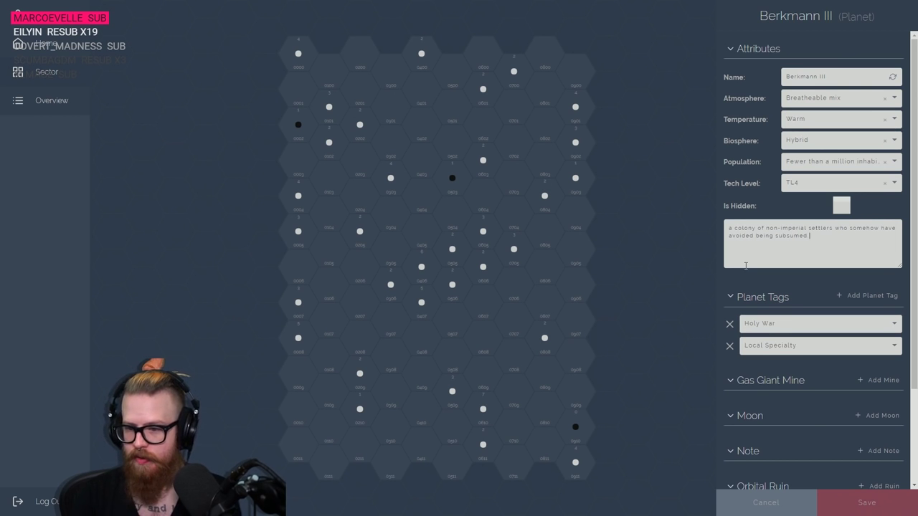
Replace the Holy War planet tag with Anarchists and remove the Local Specialty tag
left_click(775, 327)
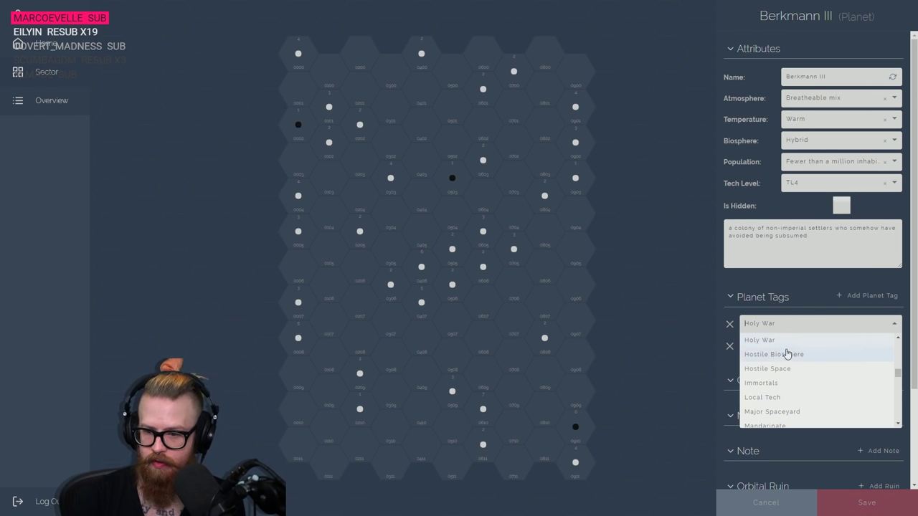
scroll(789, 394, "down", 3)
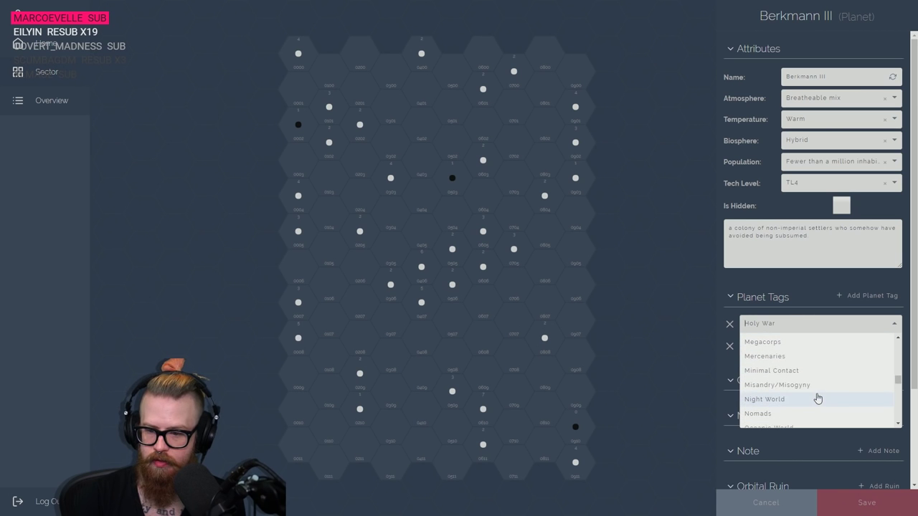
type("ana")
left_click(769, 339)
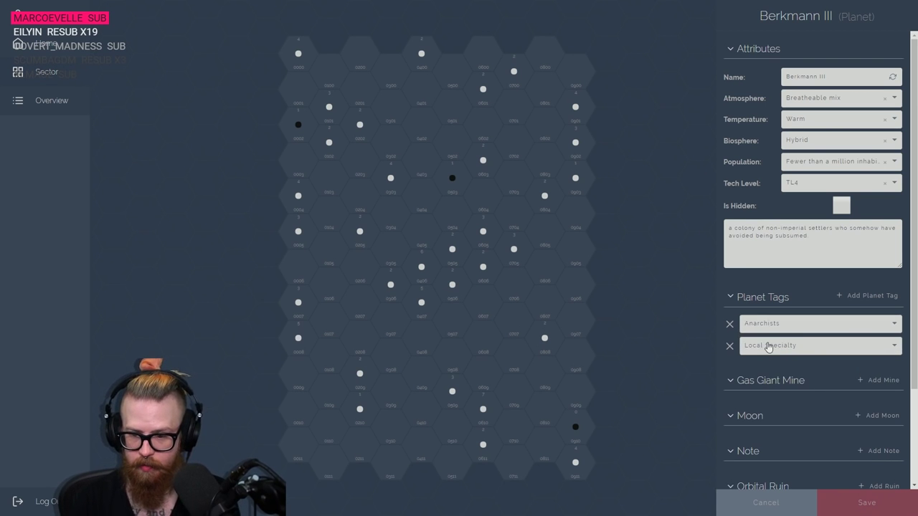
left_click(729, 346)
Add Great Work as a second planet tag for Berkmann III
left_click(876, 297)
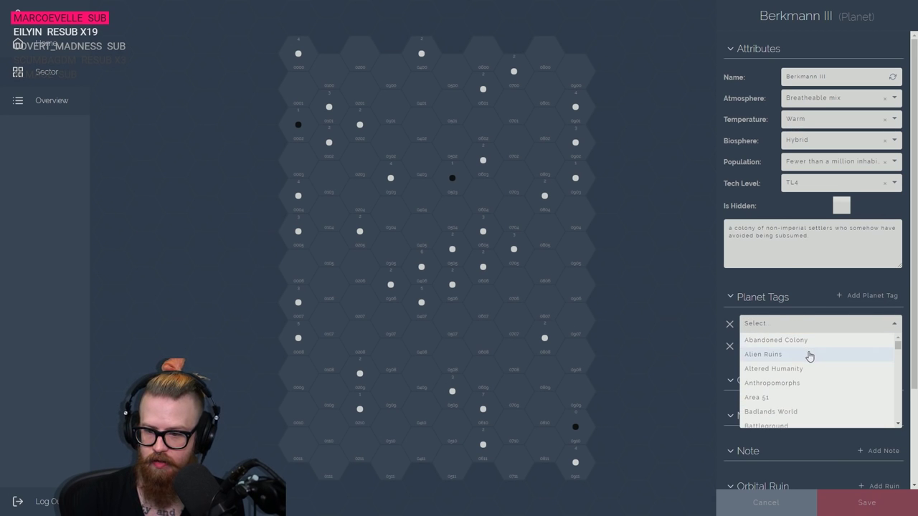
left_click(899, 424)
left_click(899, 424)
left_click(899, 425)
left_click(899, 425)
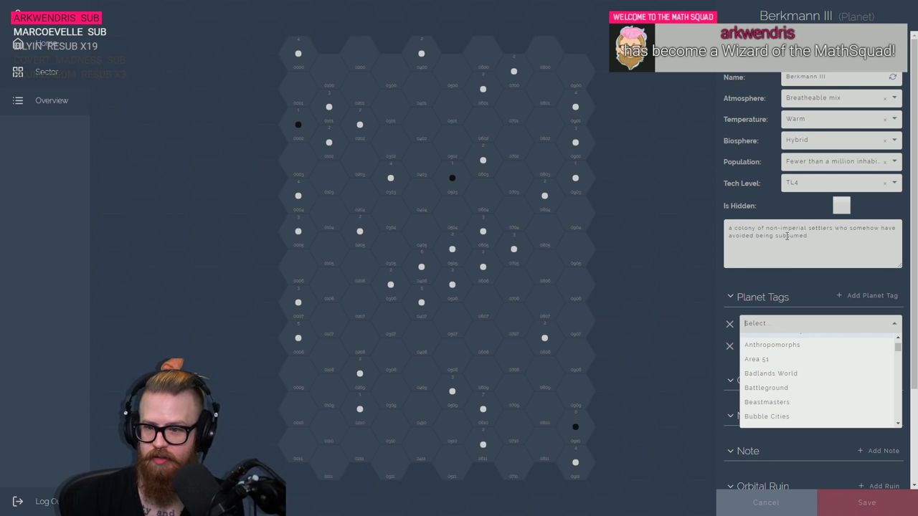
type("se")
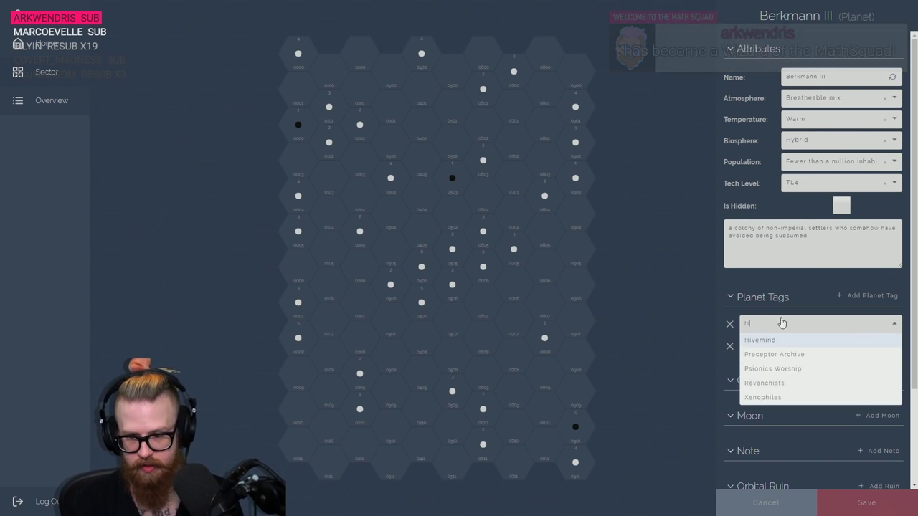
key("BackSpace")
key("BackSpace")
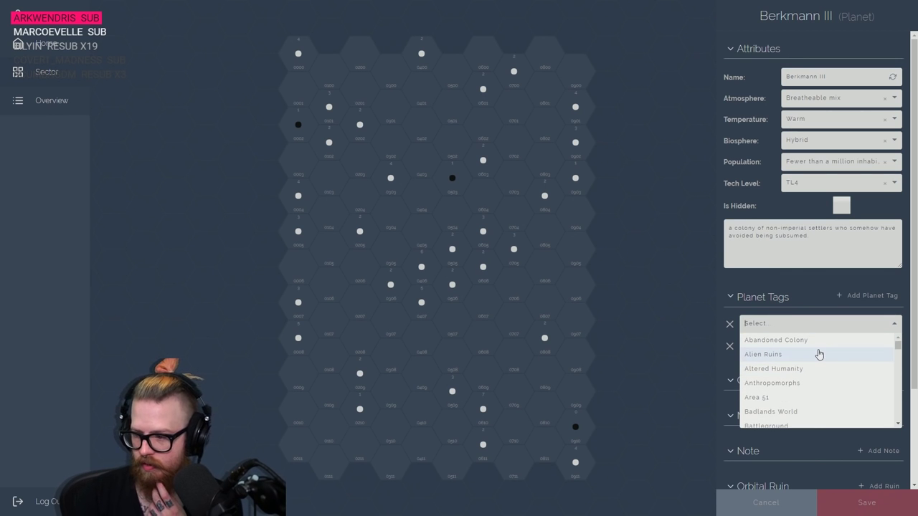
scroll(819, 354, "down", 3)
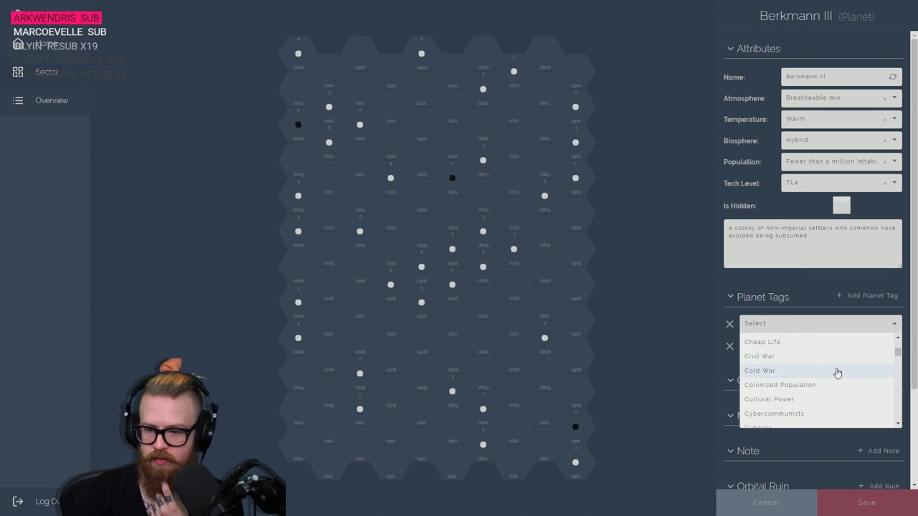
scroll(837, 372, "down", 2)
scroll(837, 372, "down", 2)
scroll(836, 372, "up", 2)
scroll(834, 390, "down", 2)
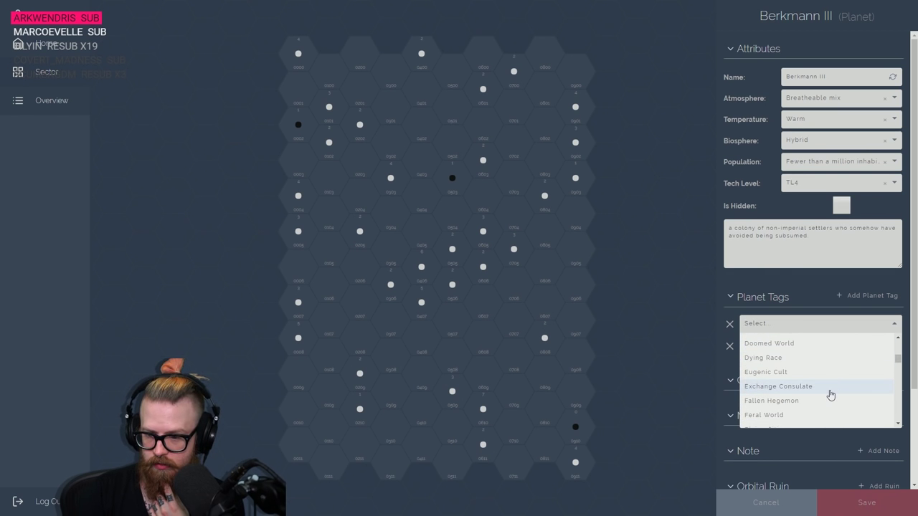
scroll(823, 400, "down", 2)
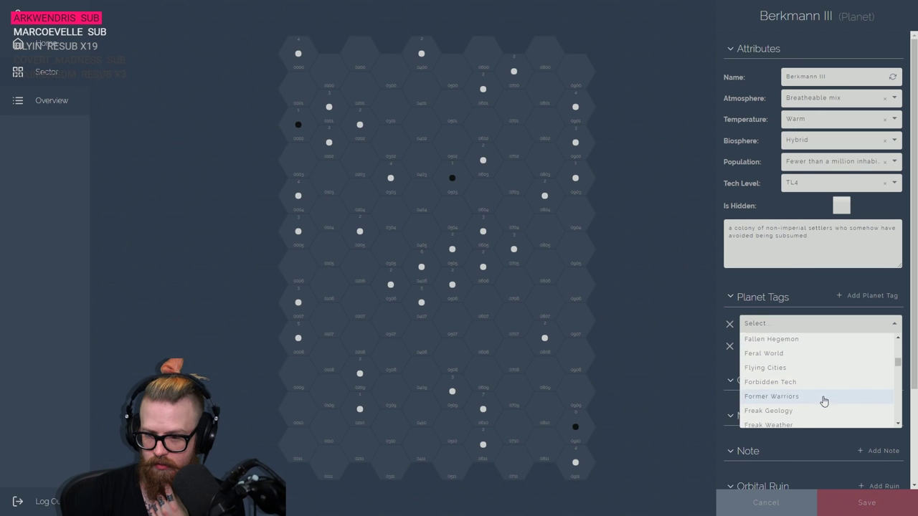
scroll(821, 399, "up", 2)
scroll(817, 393, "down", 2)
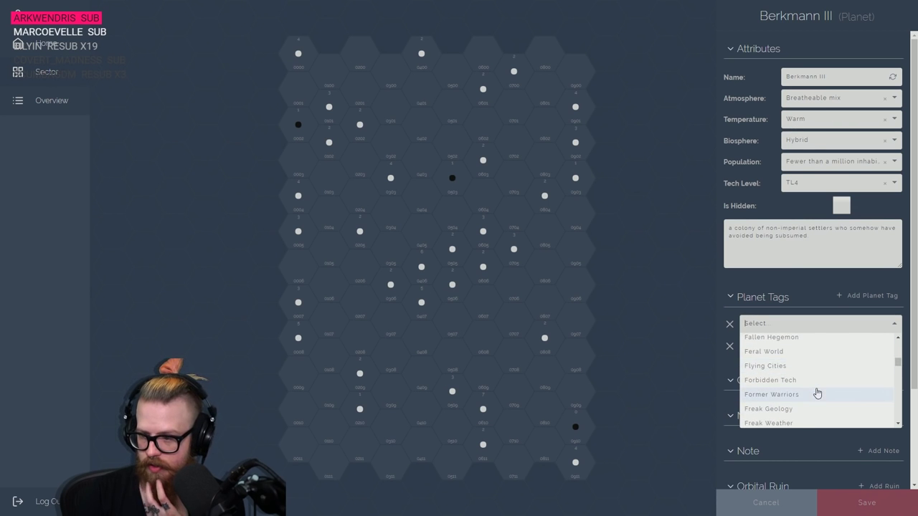
scroll(835, 384, "down", 2)
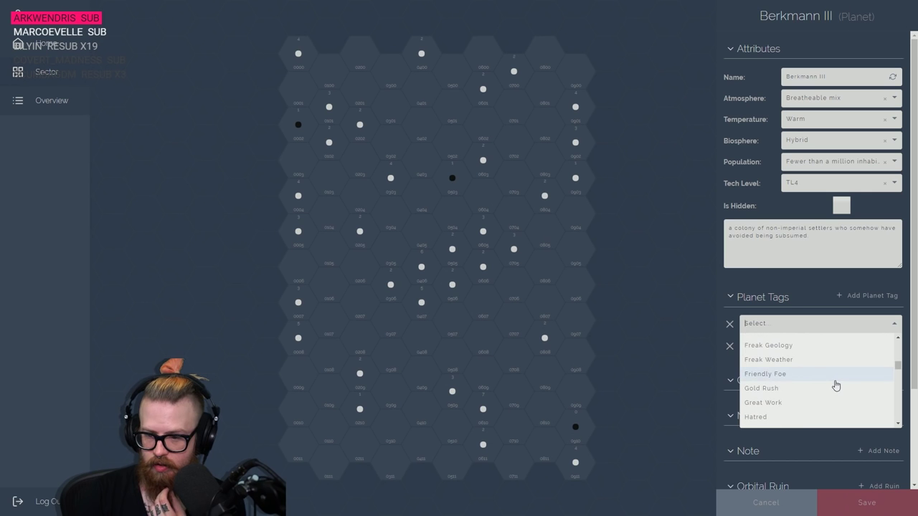
scroll(835, 382, "down", 2)
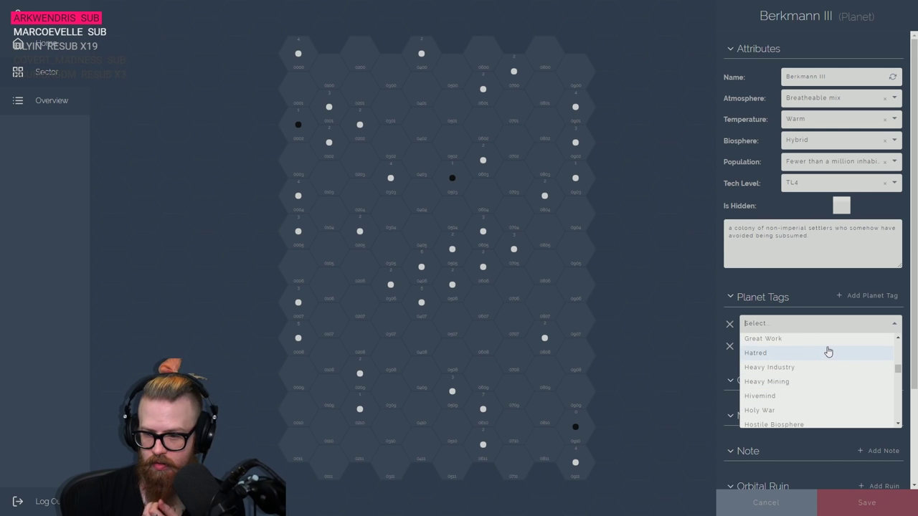
left_click(826, 344)
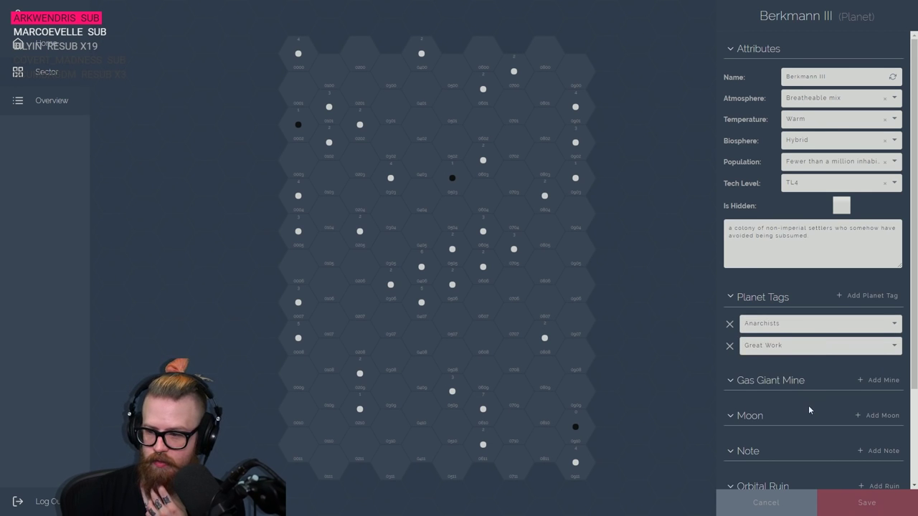
Review the remaining sections of Berkmann III and save the planet's changes
scroll(808, 405, "down", 3)
scroll(753, 295, "up", 3)
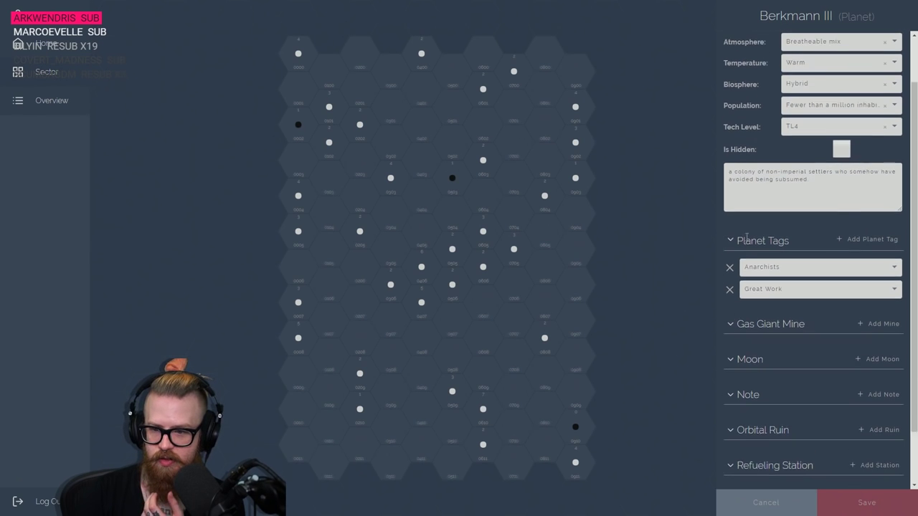
left_click(859, 502)
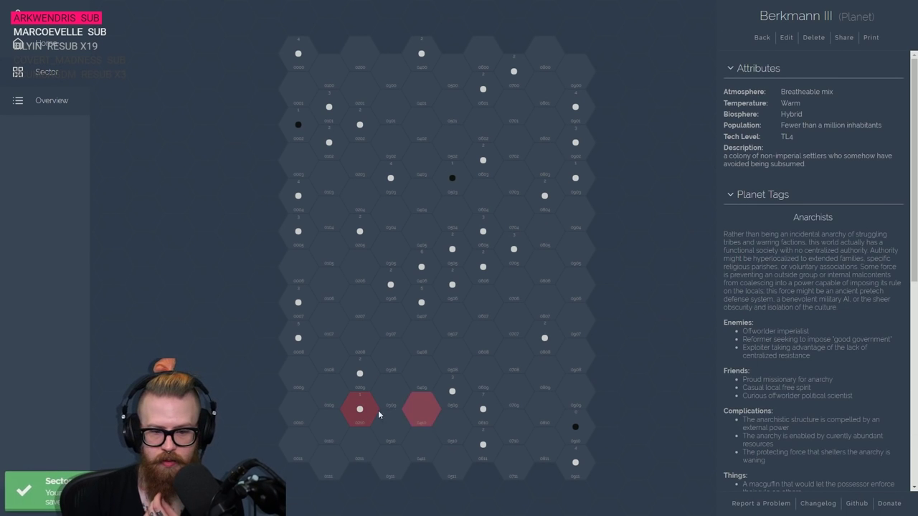
Replace the Robots tag of Pavvis's planet Eurynoc with Cybercommunists, save the planet, and read through its updated tags
left_click(298, 339)
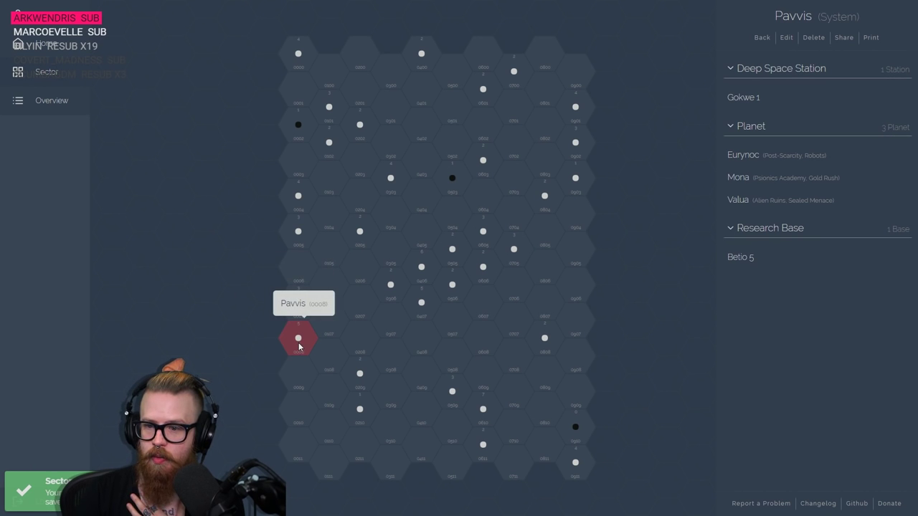
left_click(296, 310)
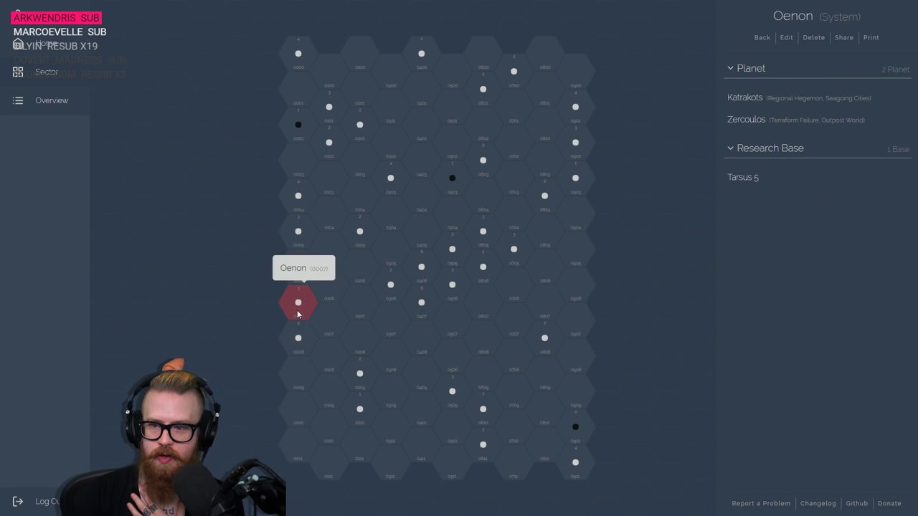
left_click(299, 343)
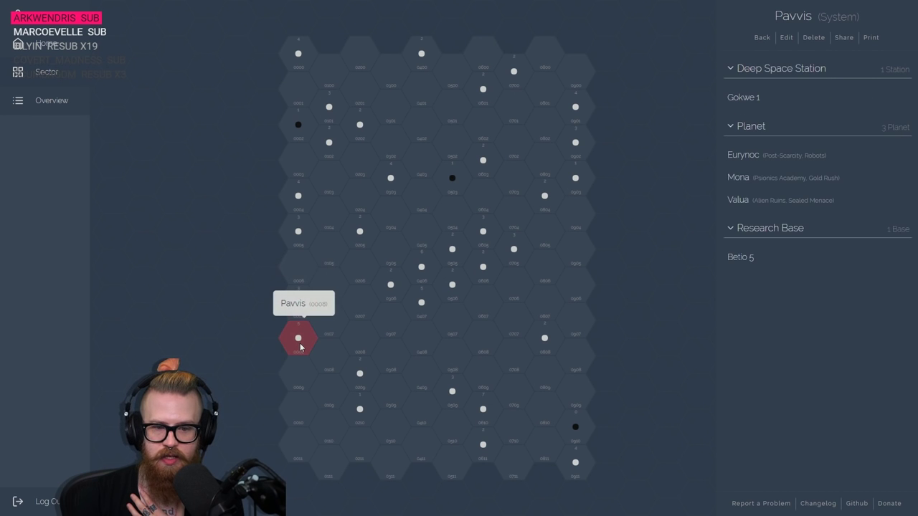
left_click(795, 166)
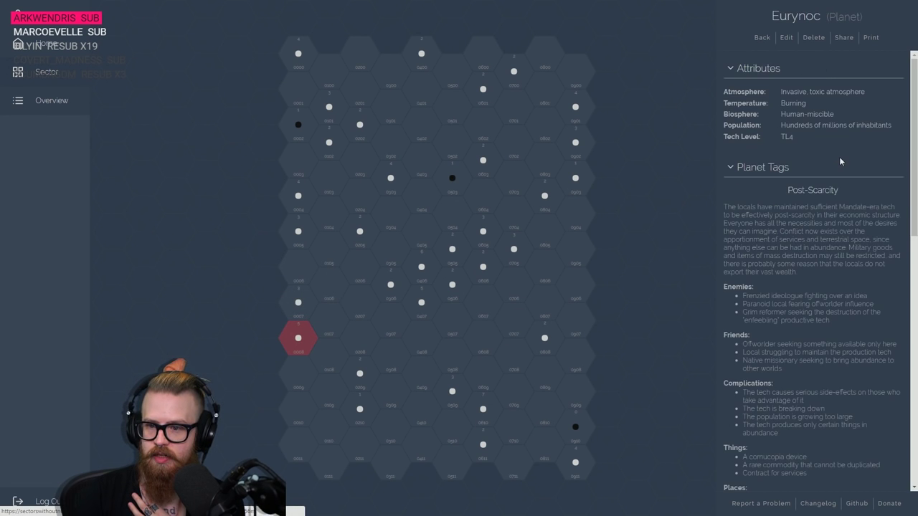
left_click(788, 40)
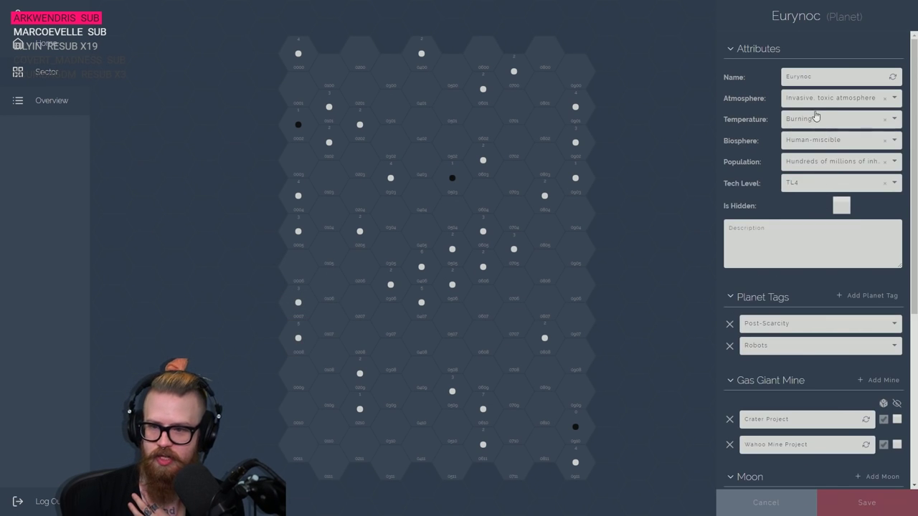
scroll(787, 316, "down", 1)
left_click(773, 283)
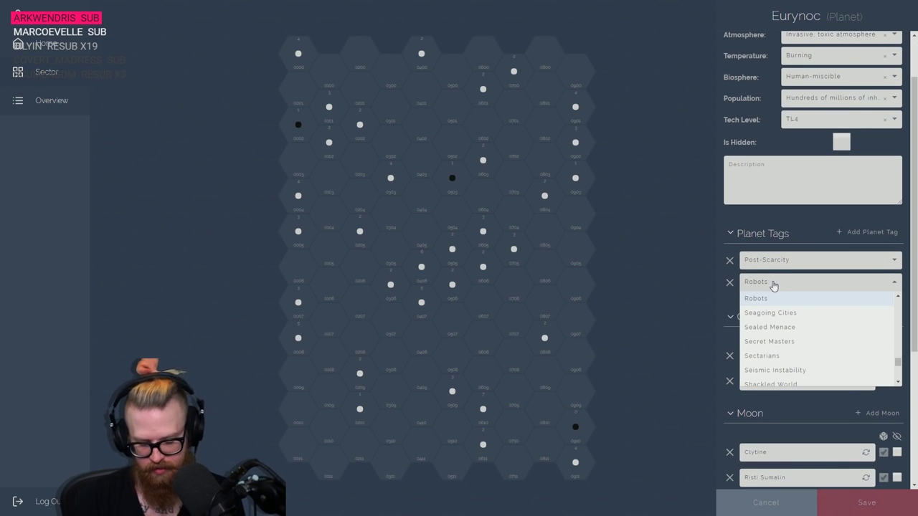
type("cyber")
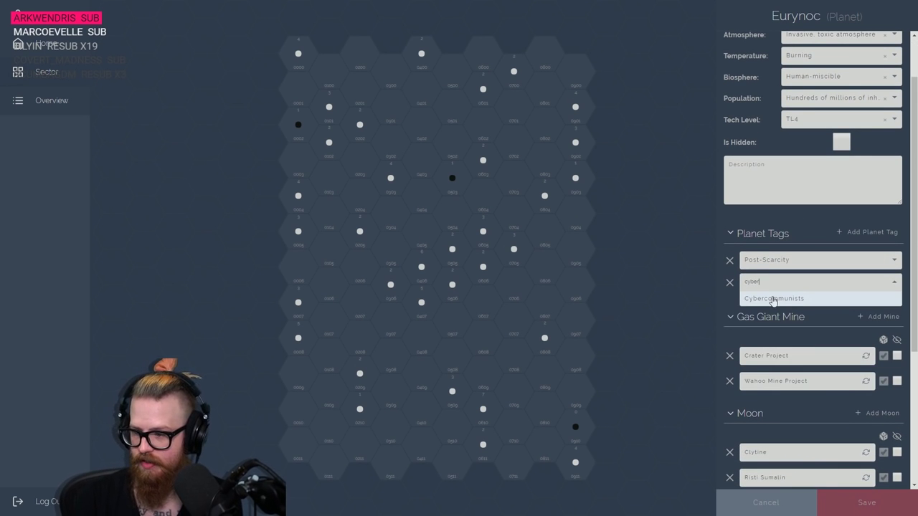
left_click(772, 300)
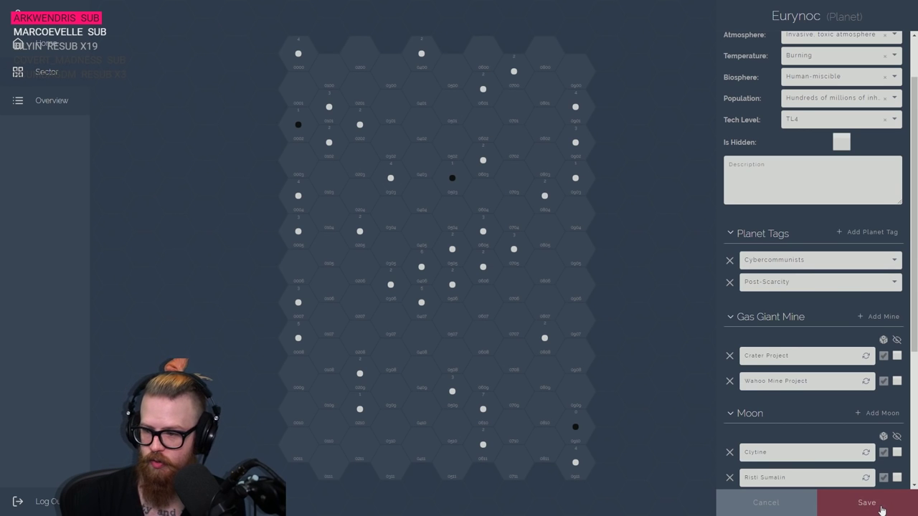
left_click(867, 502)
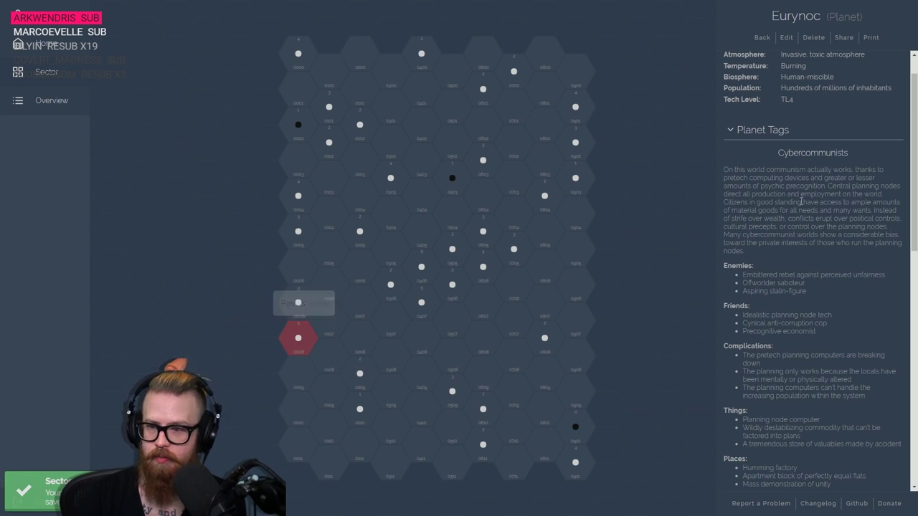
scroll(789, 288, "down", 5)
scroll(789, 207, "up", 6)
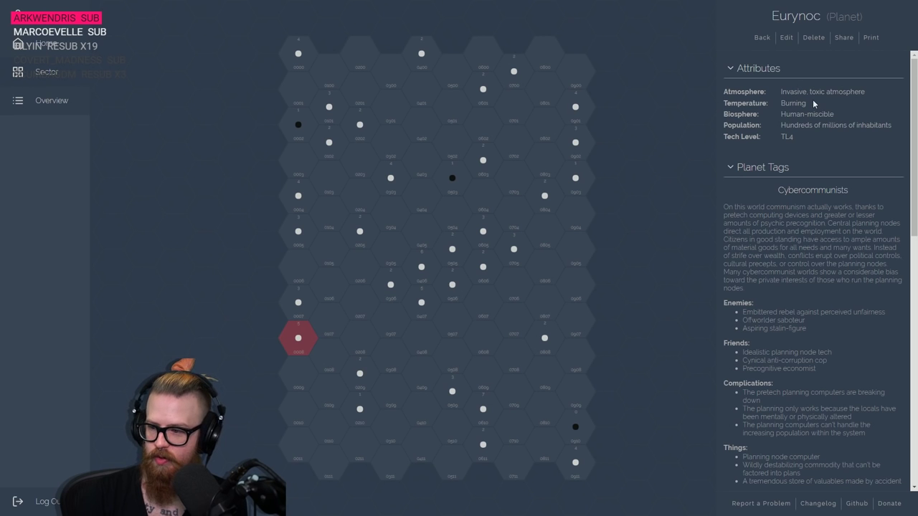
List all planets in the sector's entity overview, sort them by tech level, and look through to the most advanced worlds
left_click(762, 37)
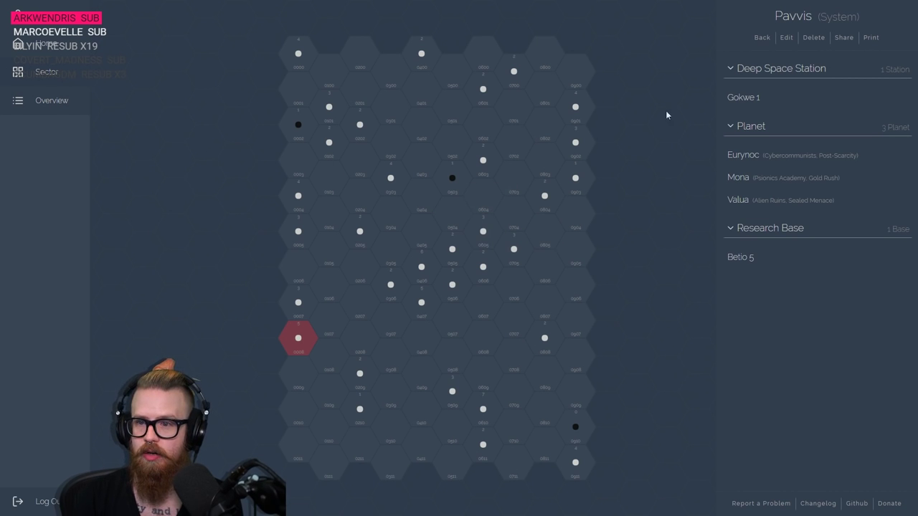
left_click(760, 38)
left_click(67, 102)
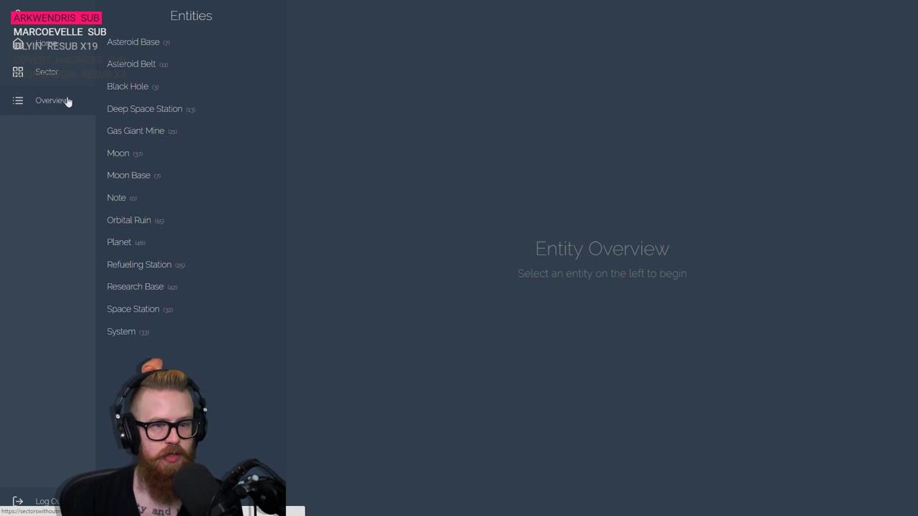
left_click(203, 252)
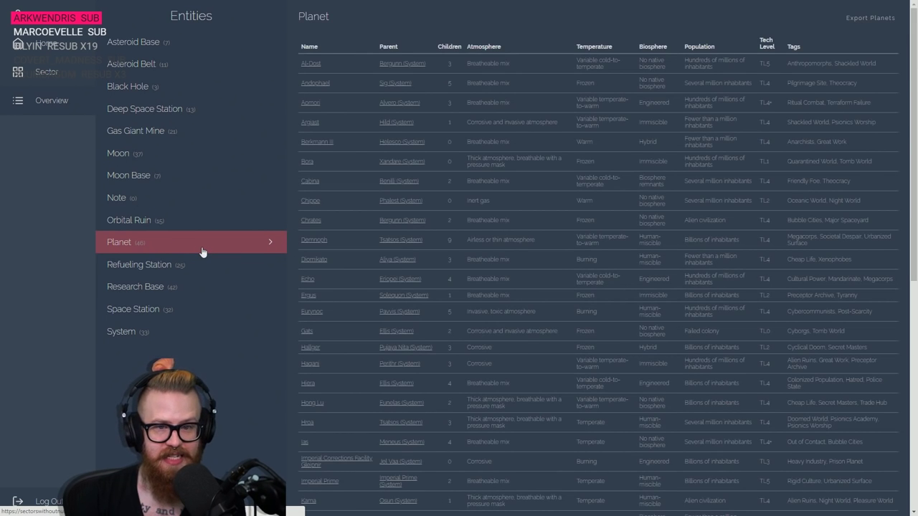
left_click(766, 46)
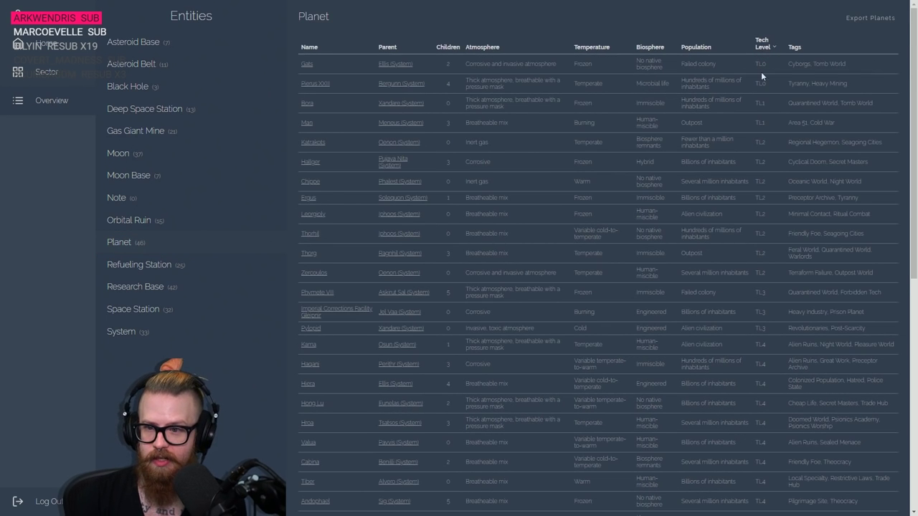
scroll(759, 443, "down", 6)
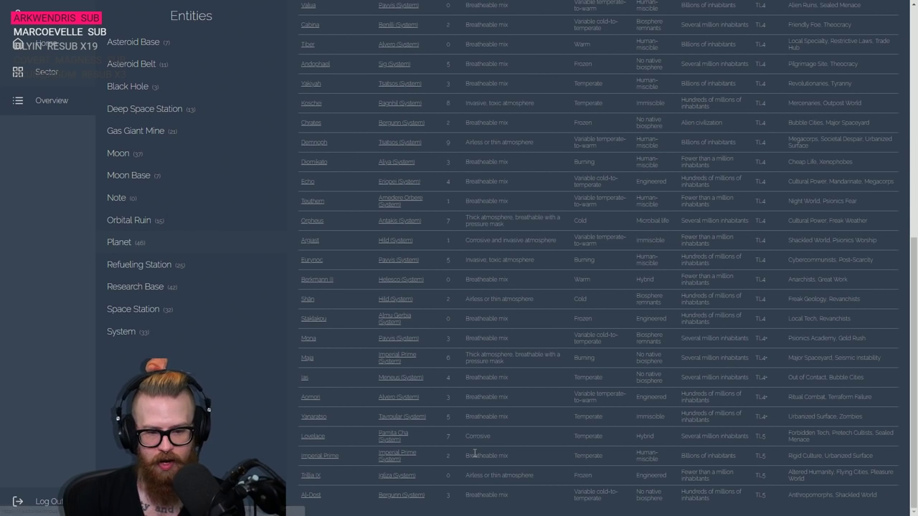
Examine the attributes and planet tags of Al-Dost and its parent system Bergunn
left_click(311, 499)
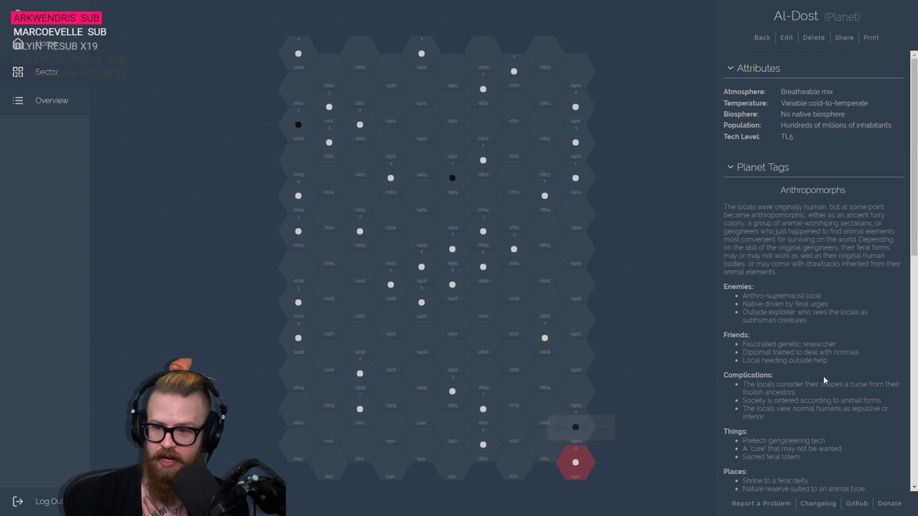
scroll(823, 376, "down", 5)
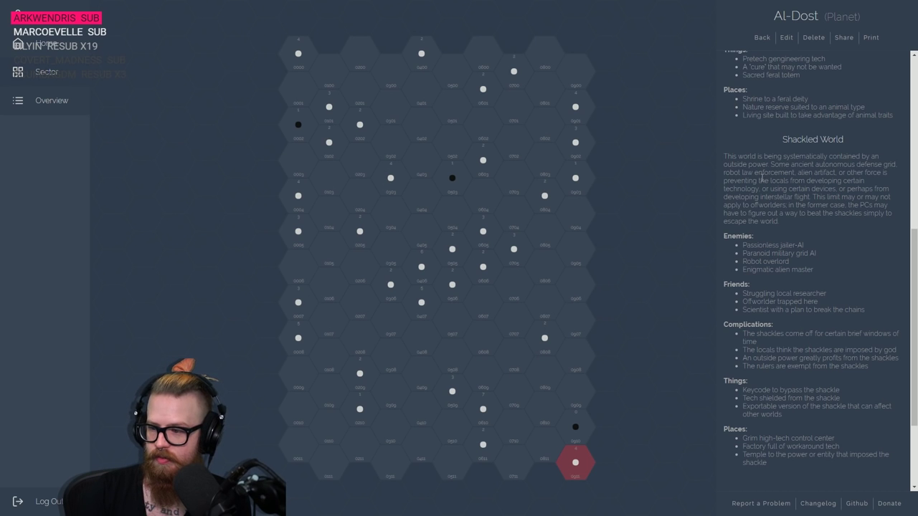
left_click(761, 37)
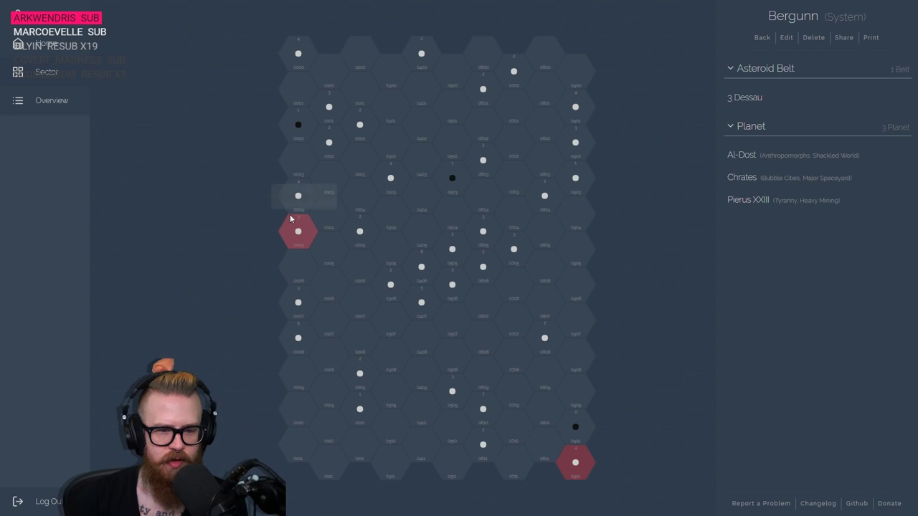
Open the planet Katrakots in the Oenon system for editing
left_click(298, 301)
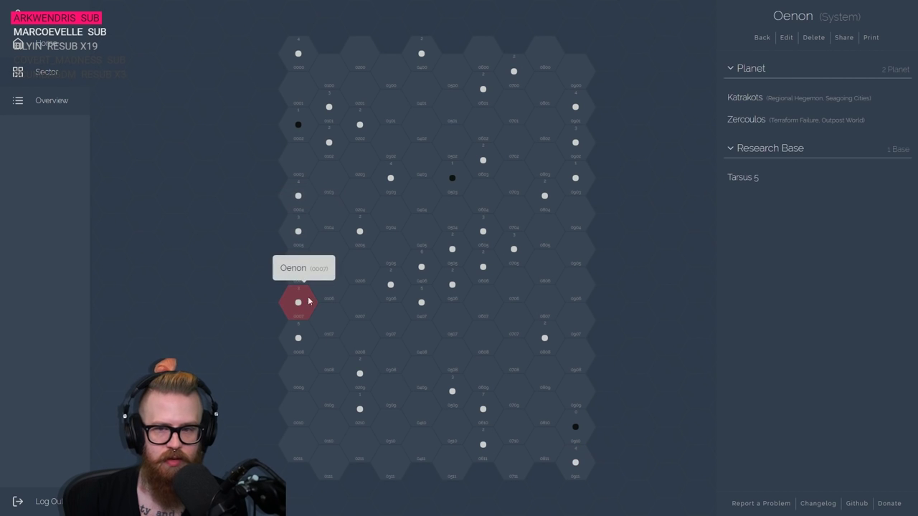
left_click(765, 99)
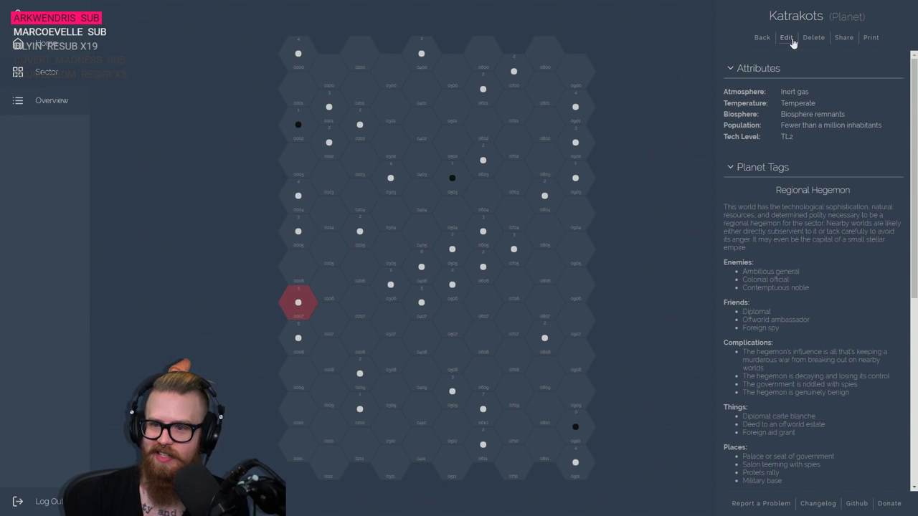
left_click(786, 37)
Try out a series of randomly generated names for the planet
left_click(893, 77)
left_click(892, 78)
left_click(893, 77)
left_click(893, 78)
left_click(893, 77)
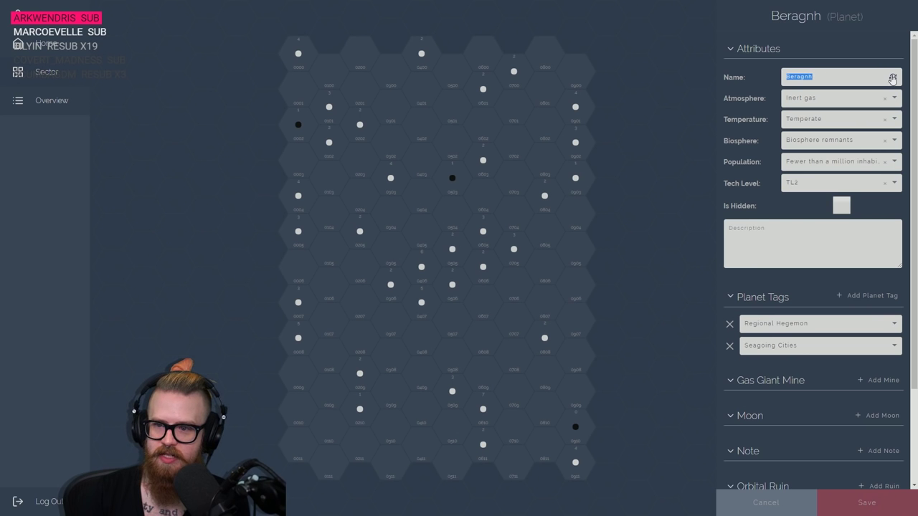
left_click(892, 78)
left_click(893, 77)
left_click(892, 78)
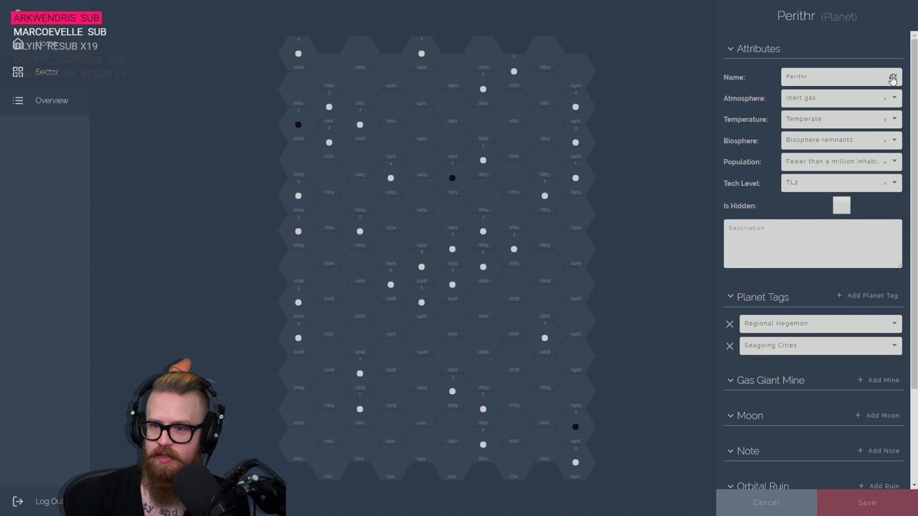
left_click(892, 77)
left_click(892, 77)
left_click(892, 77)
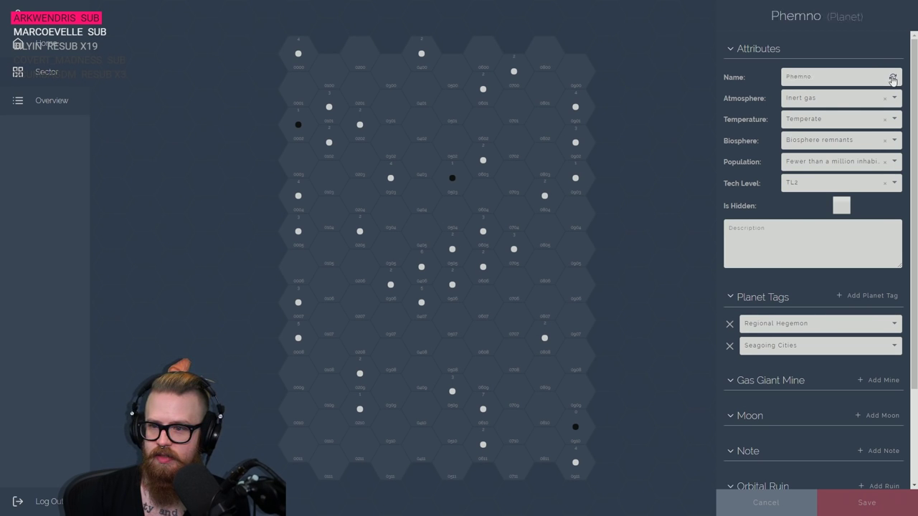
Rename Oenon's Regional Hegemon planet to Halvei and save the change
left_click_drag(892, 78, 677, 81)
type("Ha")
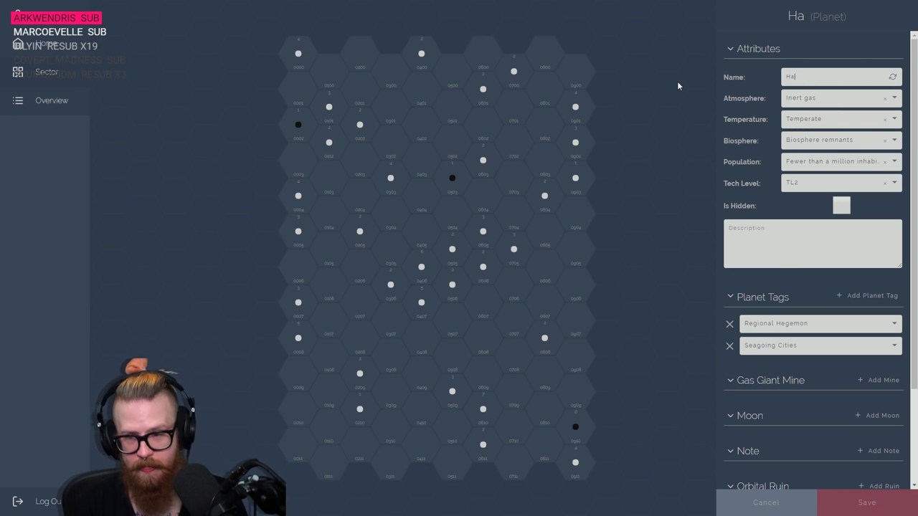
type("lvei")
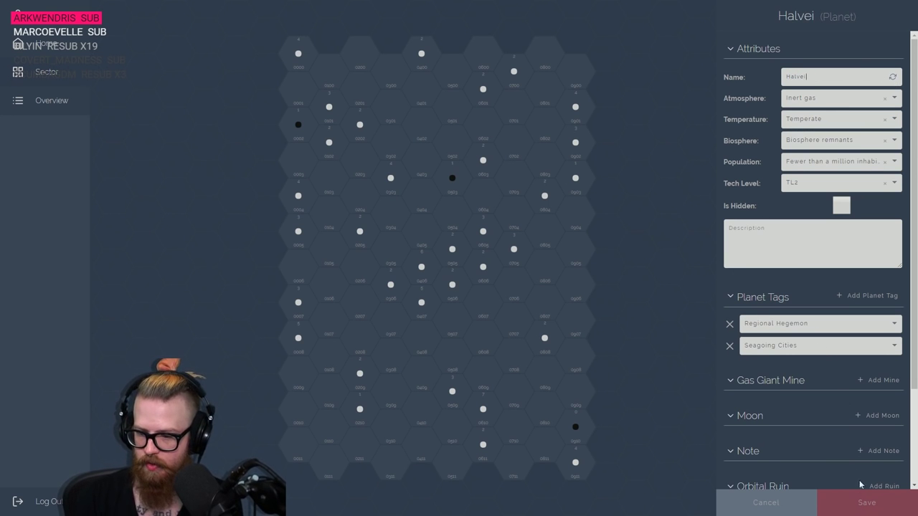
left_click(867, 502)
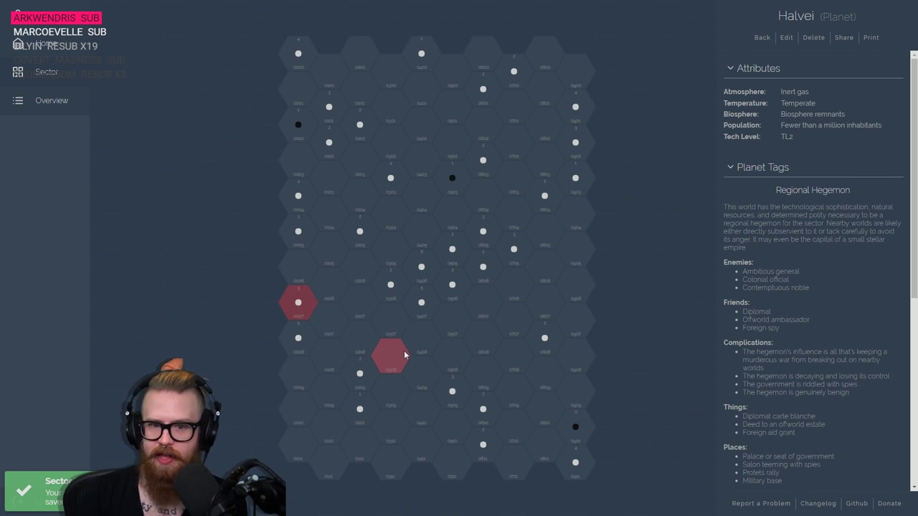
Return to the planet overview and sort the planets by tech level to compare their tags
left_click(51, 102)
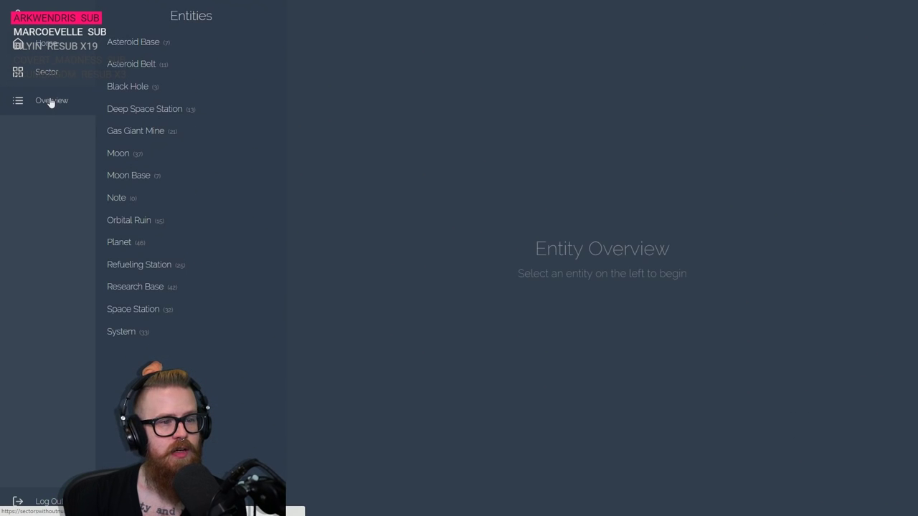
left_click(47, 73)
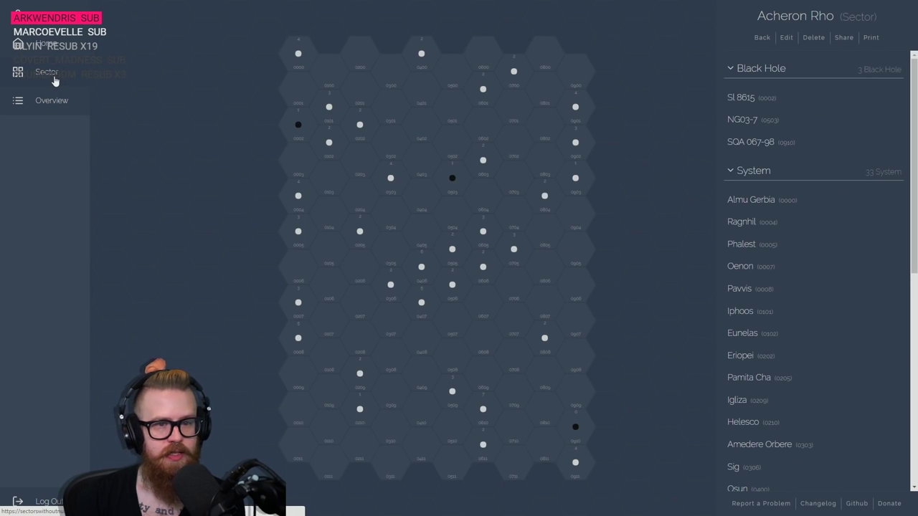
left_click(52, 101)
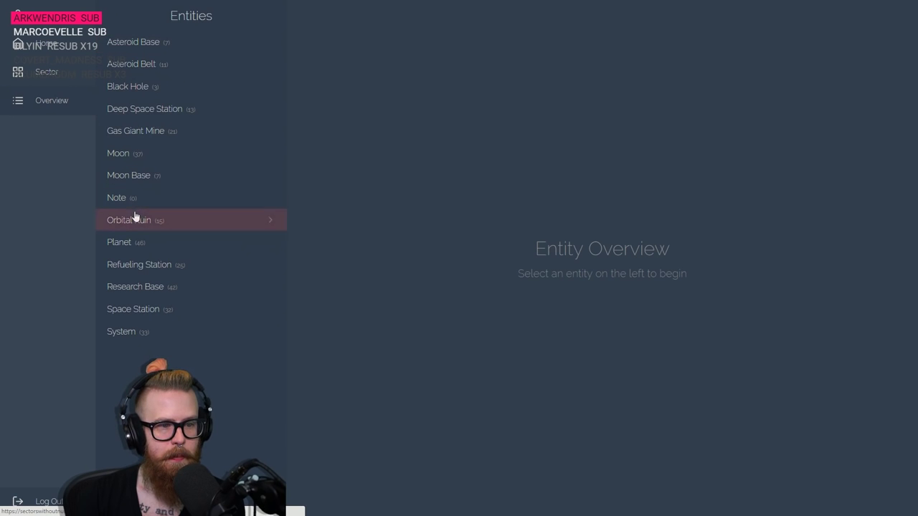
left_click(167, 246)
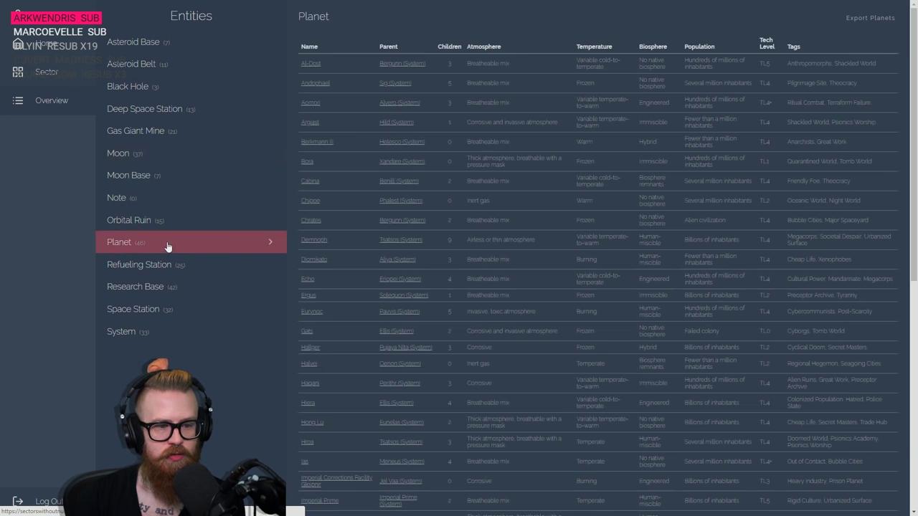
left_click(772, 50)
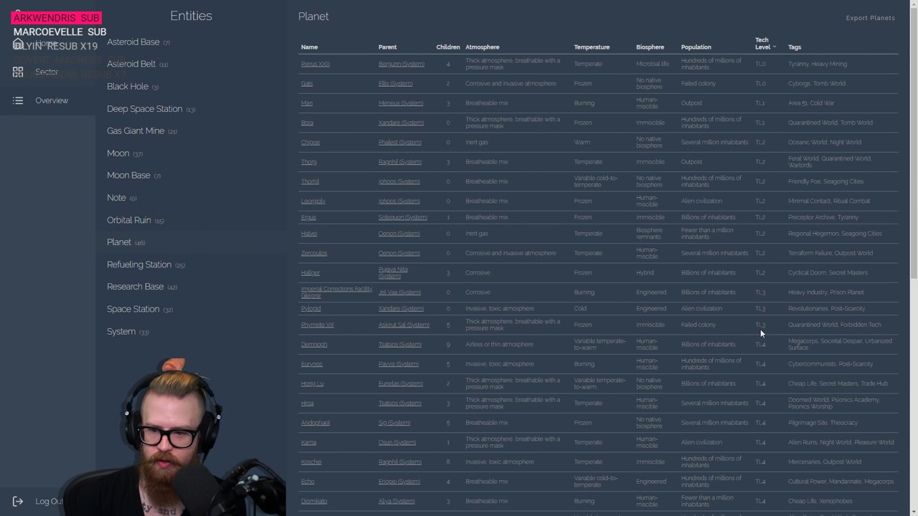
Go back to the saved sectors list and reopen the Acheron Rho sector
left_click(60, 44)
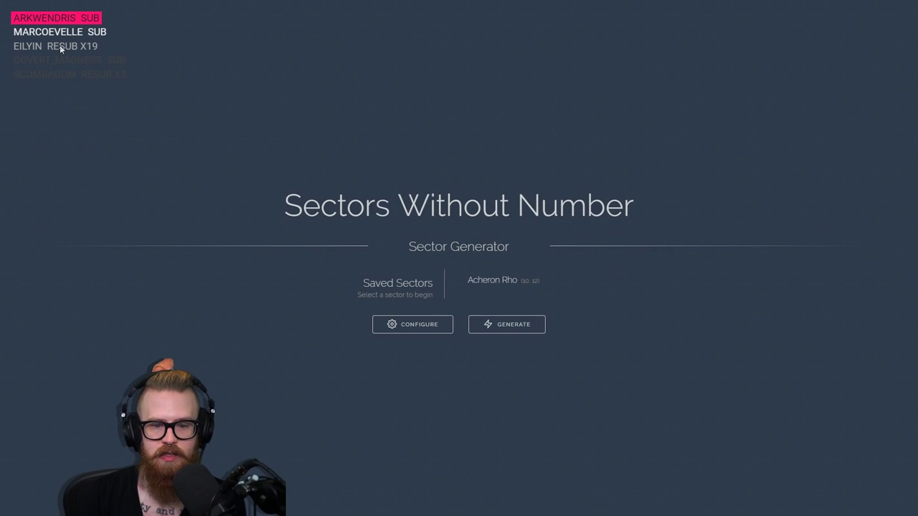
left_click(508, 283)
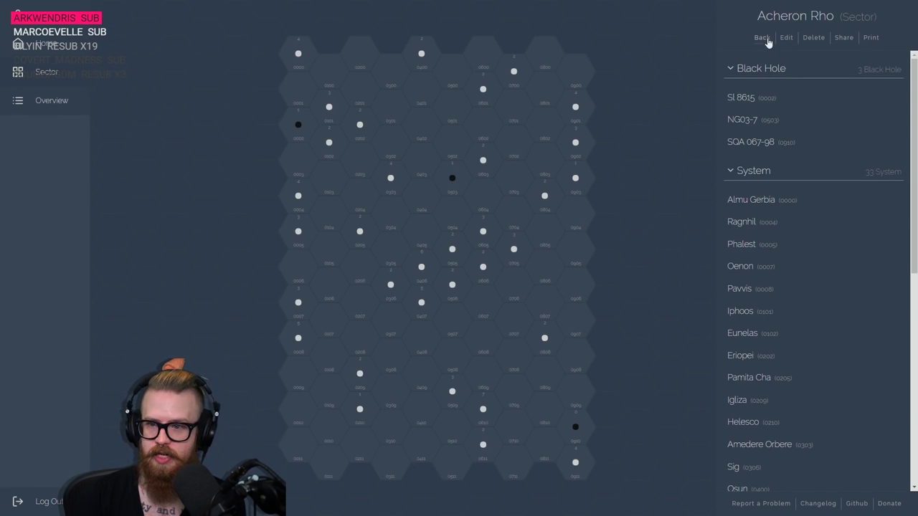
left_click(767, 41)
left_click(514, 281)
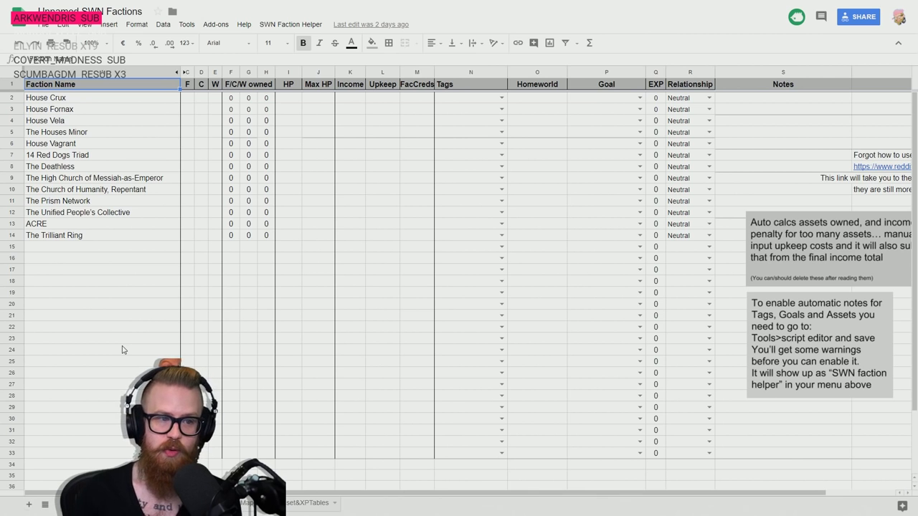
Enter the homeworlds Hiera 0605 for House Crux and Maya 0505 for House Fornax
left_click(521, 100)
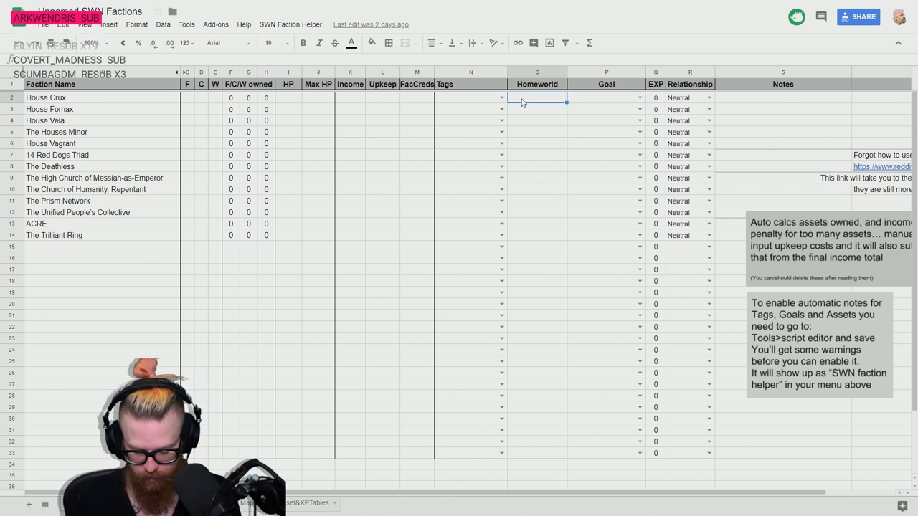
type("Hie")
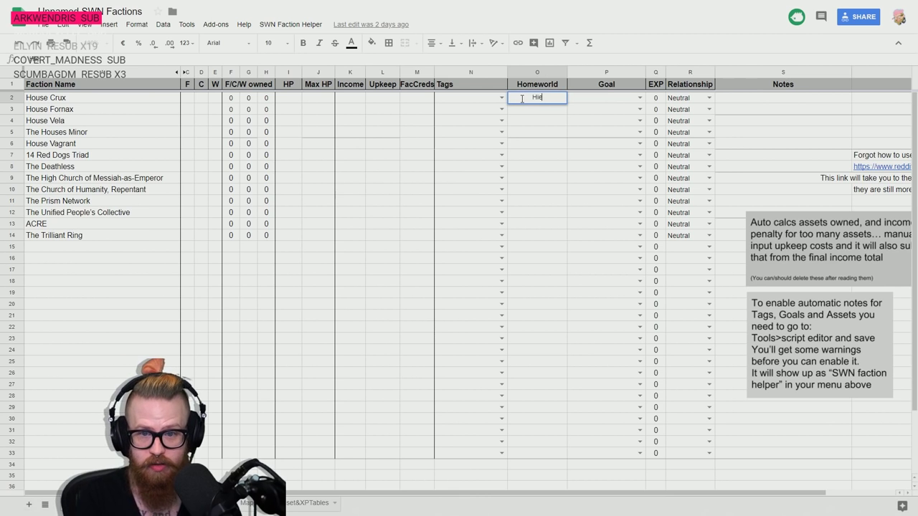
type("ra 0605")
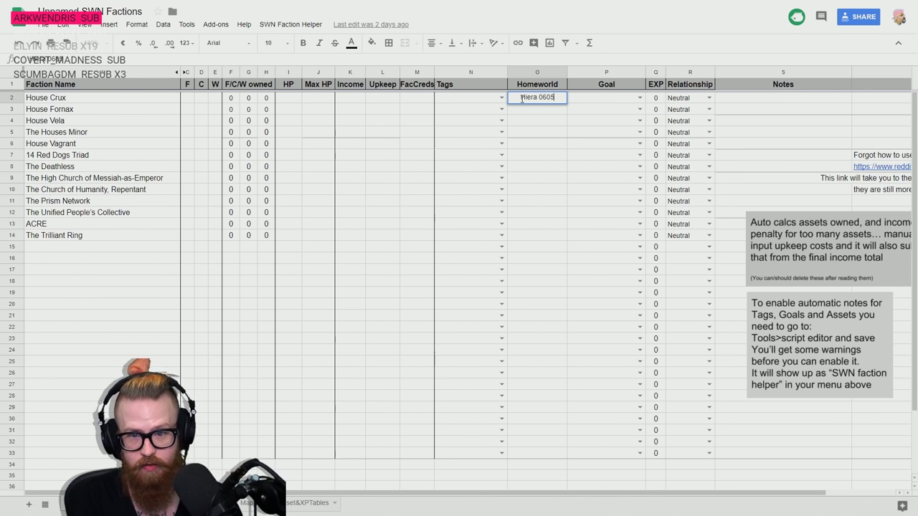
key("Return")
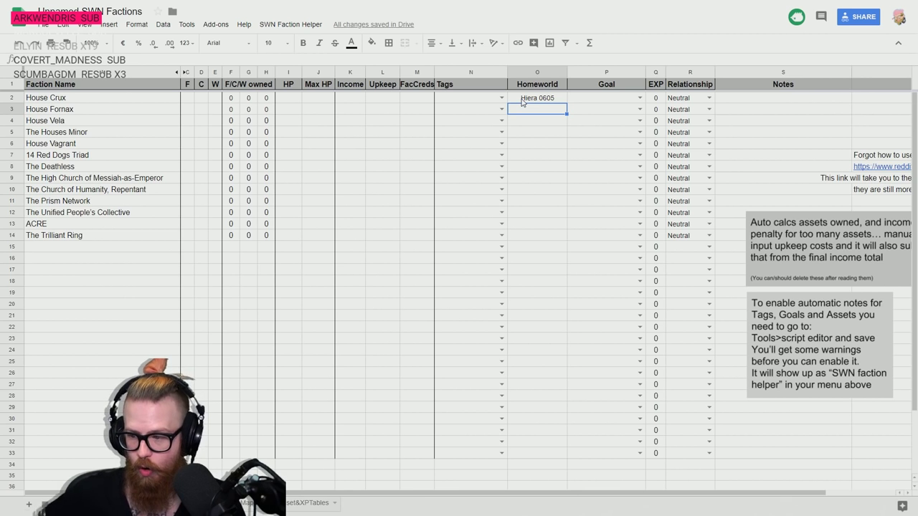
type("Maya ")
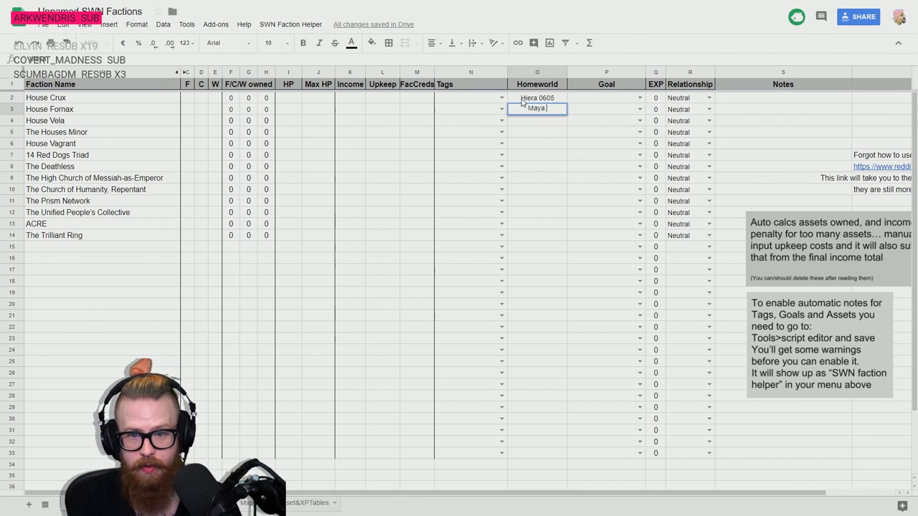
type("0505")
key("Return")
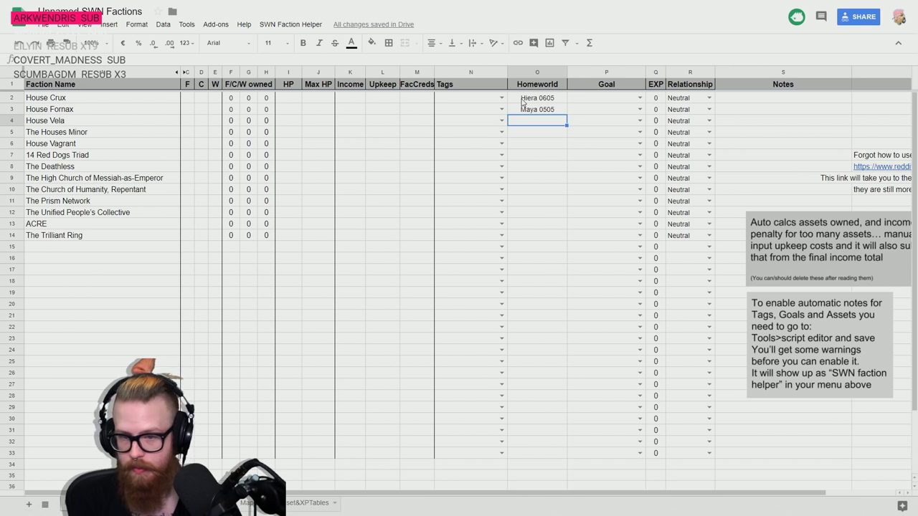
Enter Haqani 0606 as the homeworld of House Vela
type("Haqa")
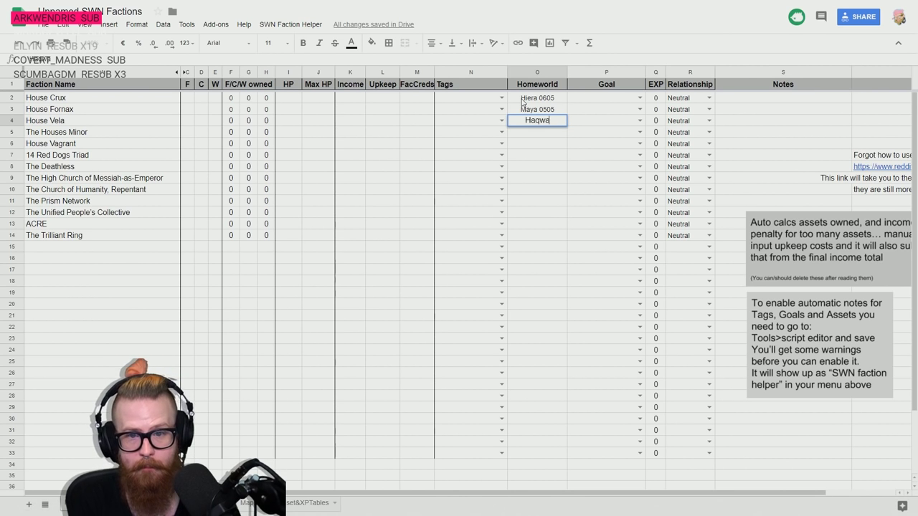
type("ni 06")
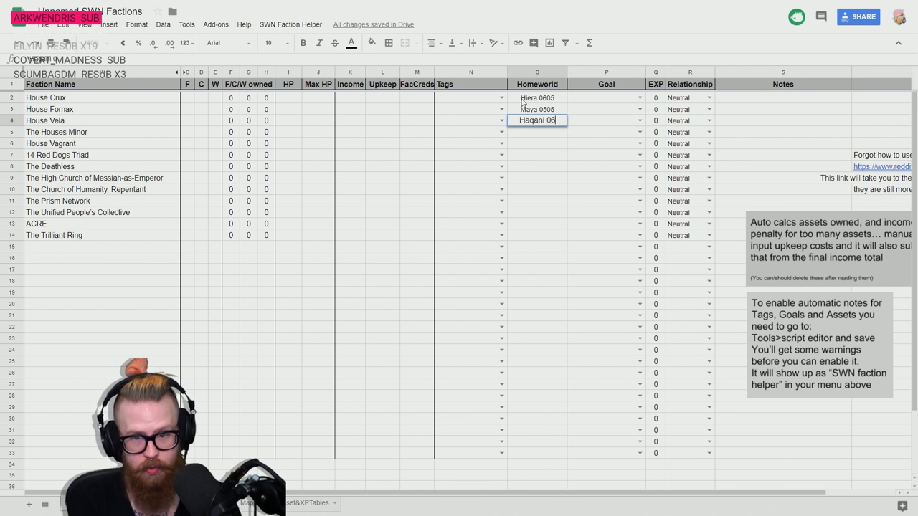
type("06")
key("Return")
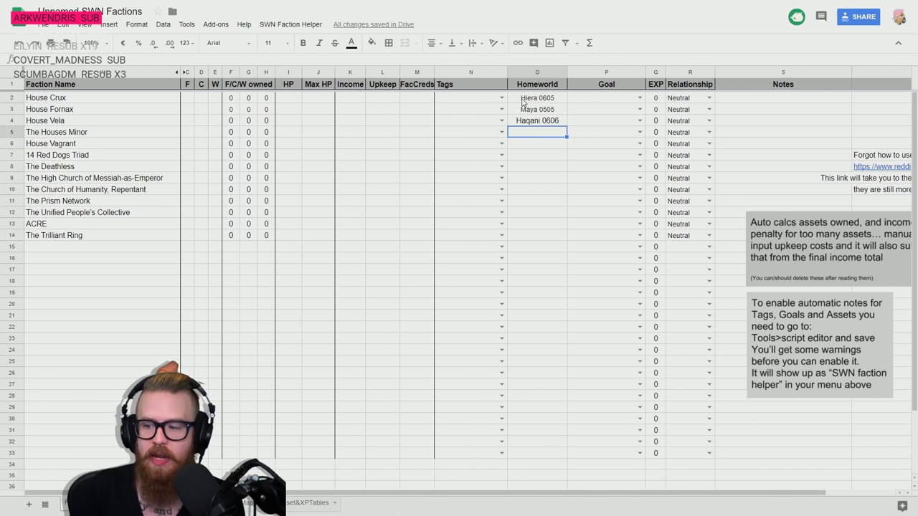
Correct the spelling of House Fornax's homeworld to Maja 0505
left_click(537, 109)
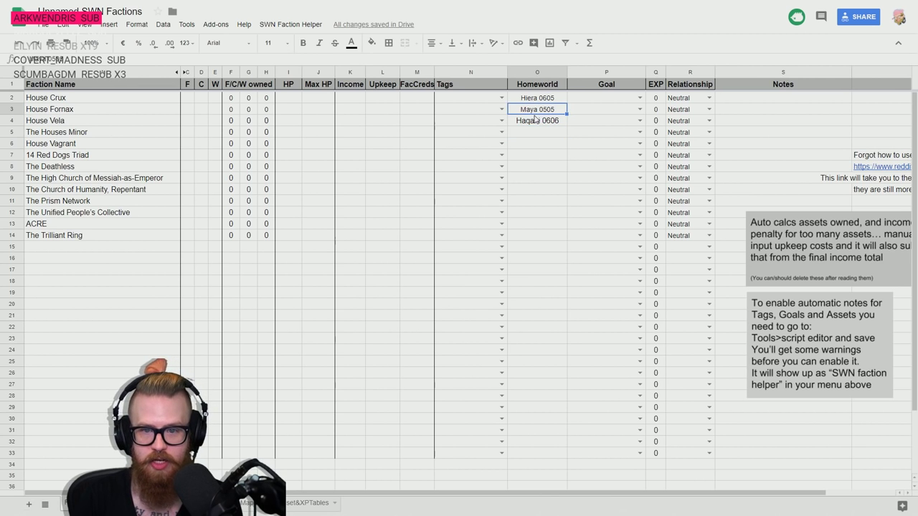
double_click(537, 109)
key("BackSpace")
type("j")
left_click(545, 146)
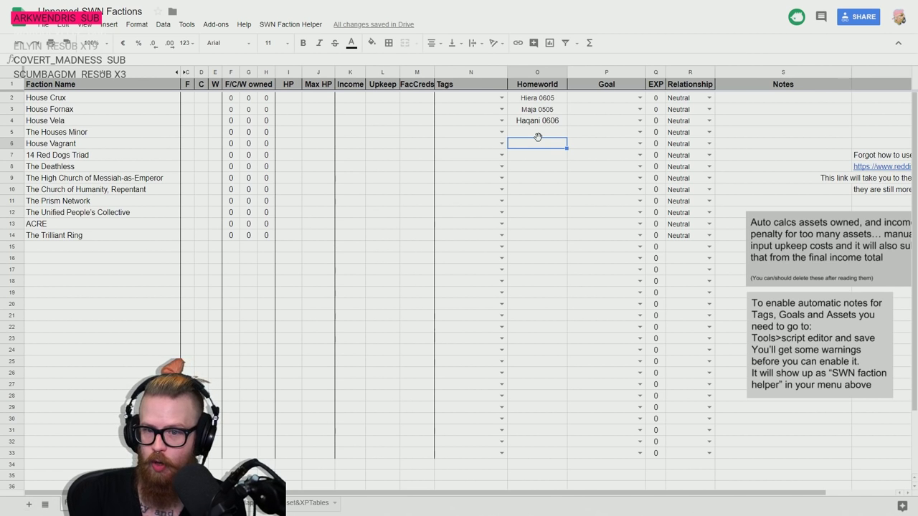
Enter VARIES as the homeworld of The Houses Minor and Shan 0610 for House Vagrant
left_click(538, 135)
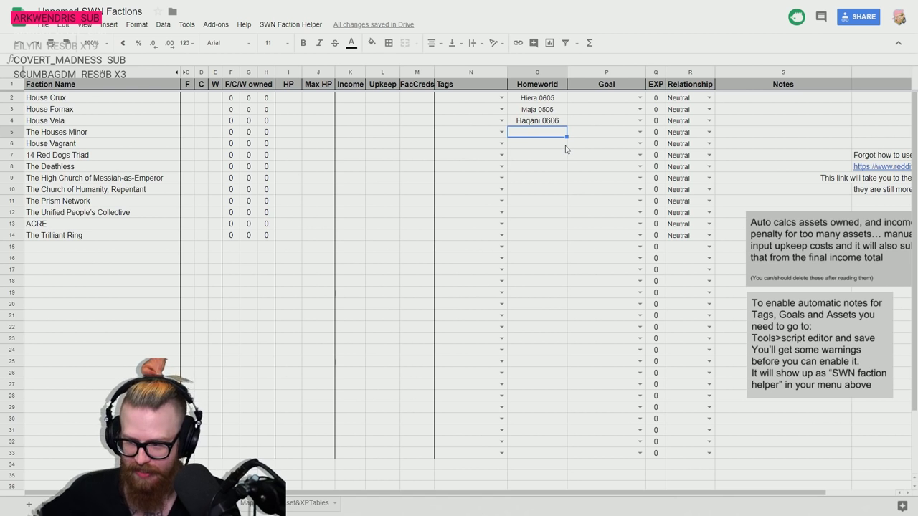
type("VARIES")
key("Return")
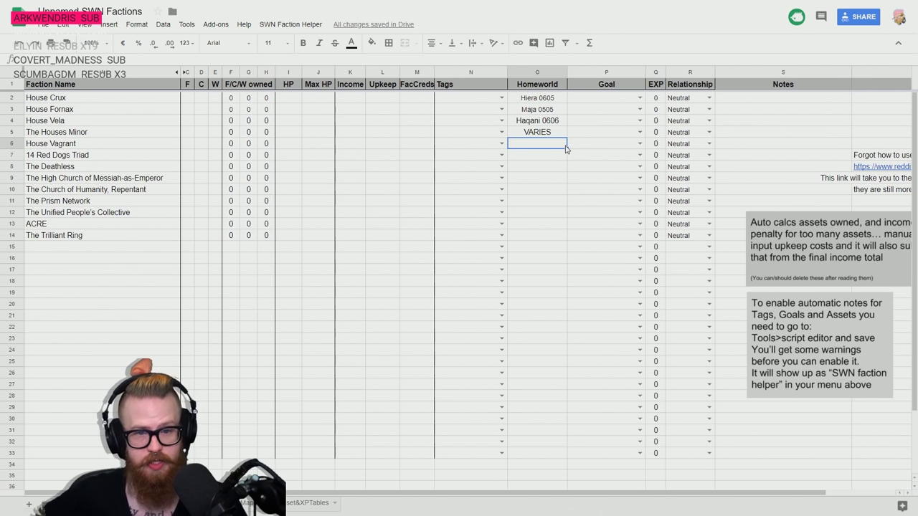
type("Shan")
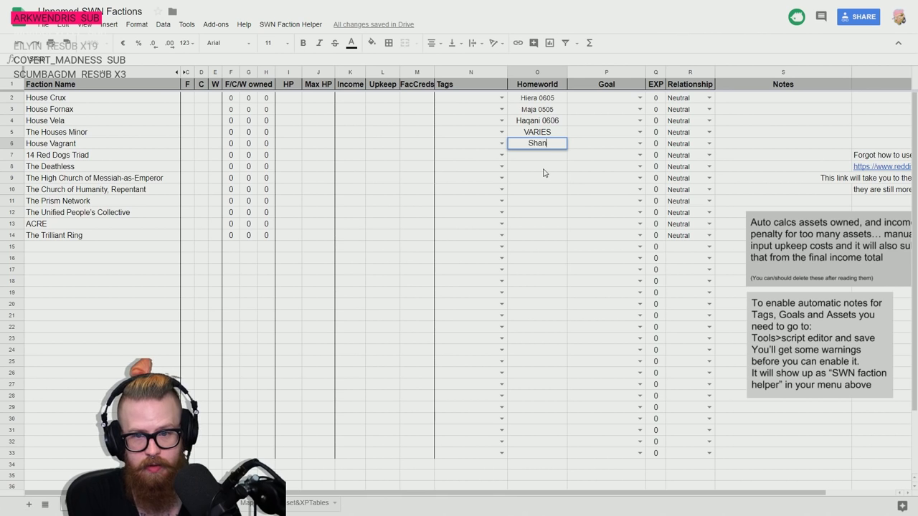
type(" 0610")
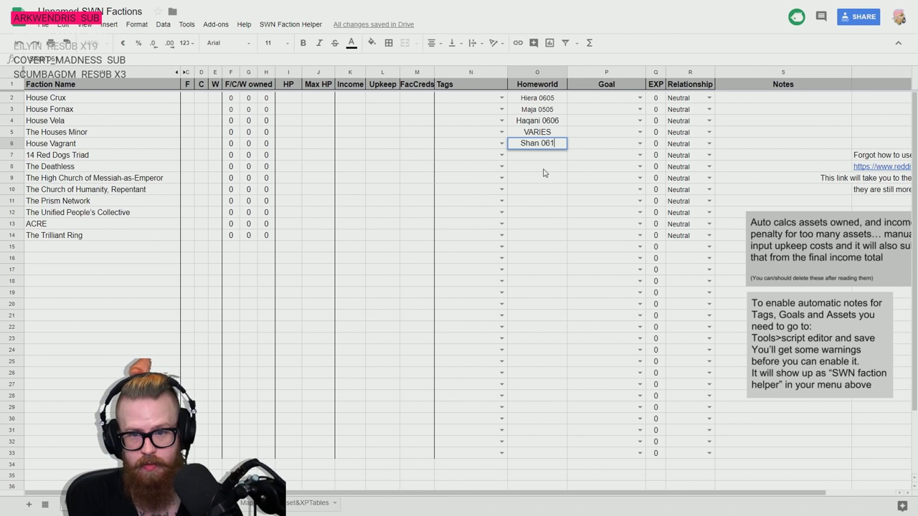
key("Return")
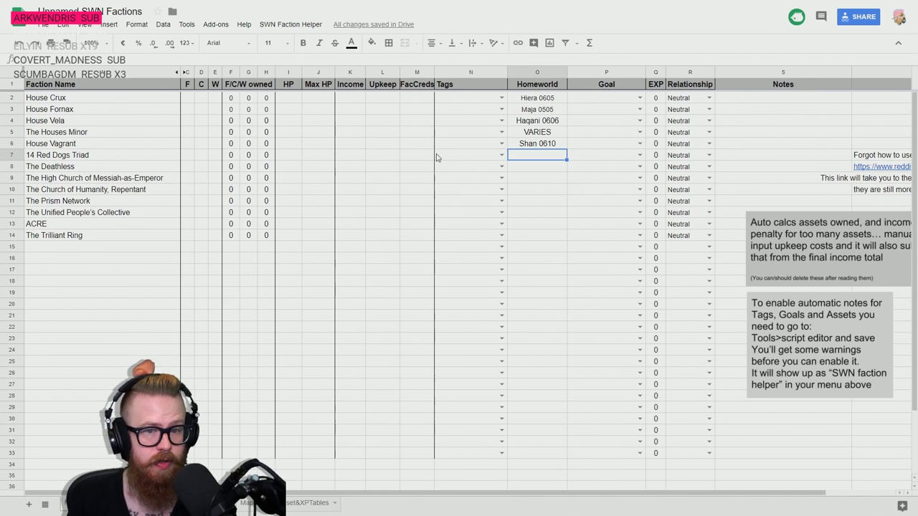
Enter the homeworld Hong Lu 0101 for the 14 Red Dogs Triad and Koschei for The Deathless
type("Hong L")
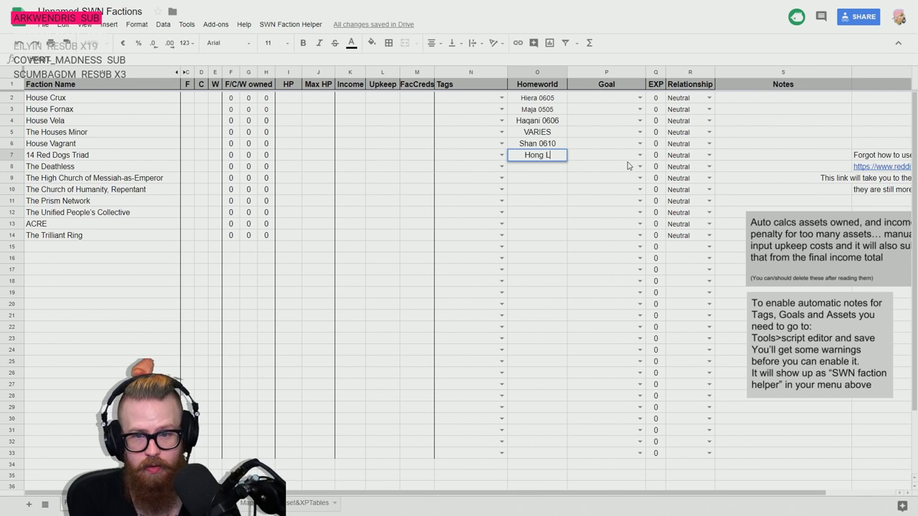
type("u 0101")
key("Return")
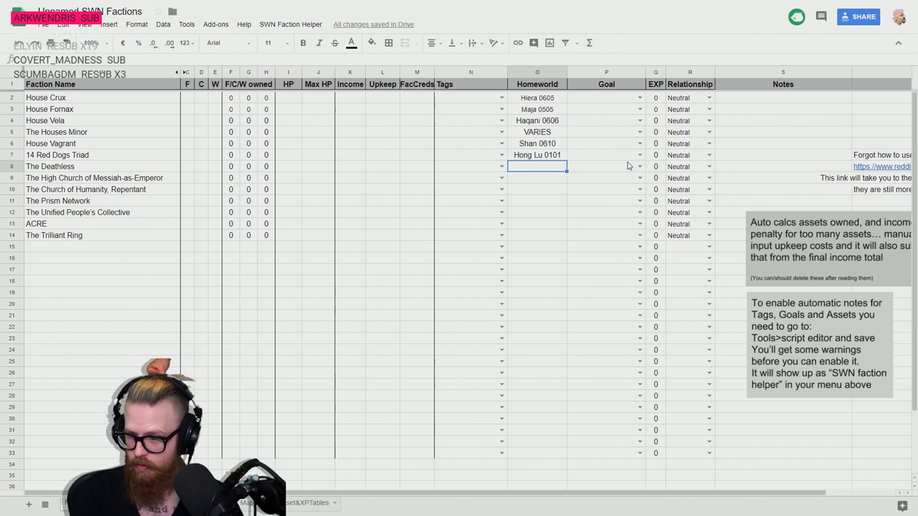
type("Kos")
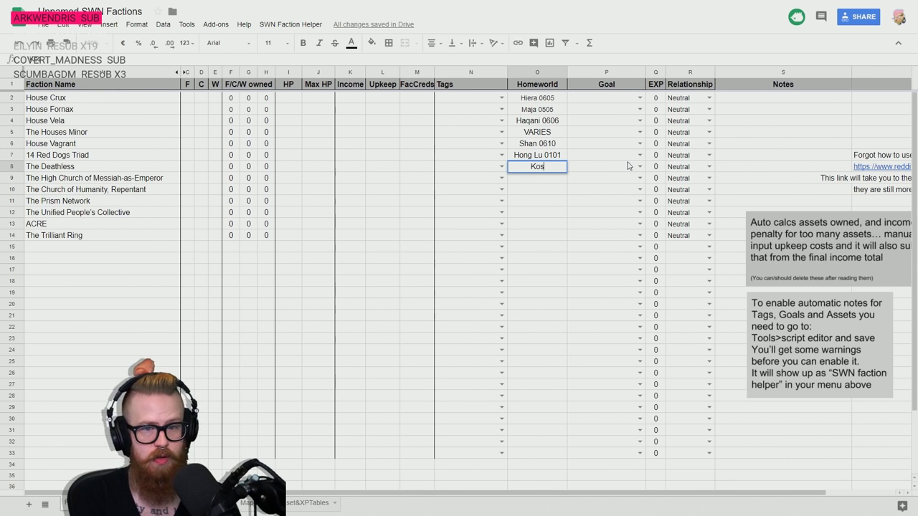
type("chei")
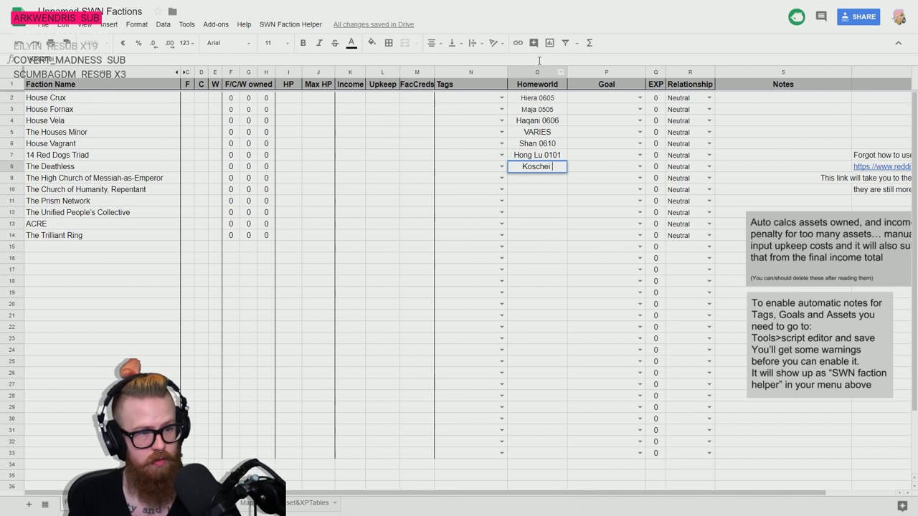
Put quotation marks around the word House in House Vagrant's faction name so it reads "House" Vagrant
left_click(56, 136)
left_click(57, 143)
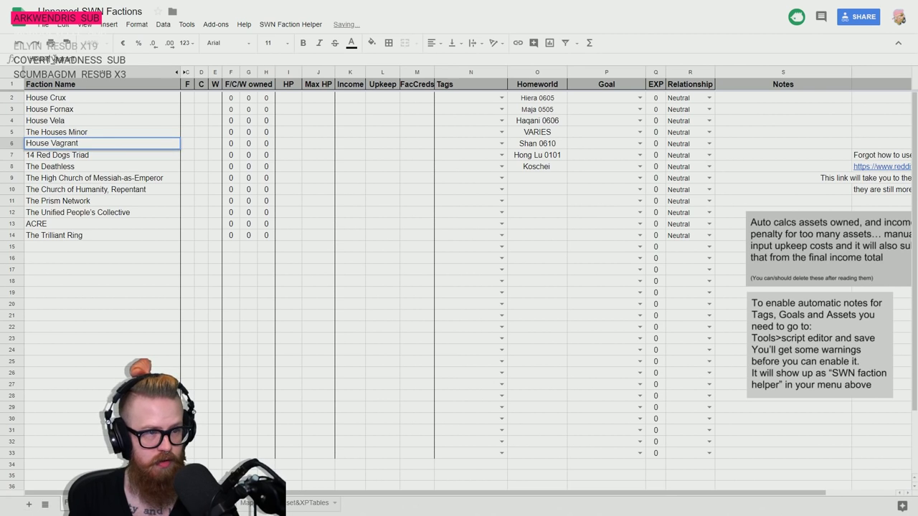
type("\"\"")
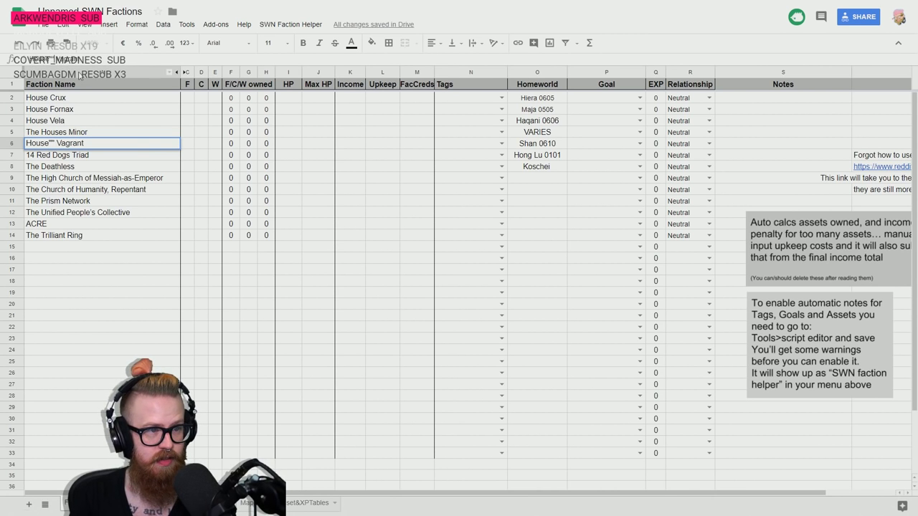
key("BackSpace")
key("Home")
type("\"")
left_click(96, 169)
Add the location code 0004 after Koschei in The Deathless's homeworld
left_click(558, 171)
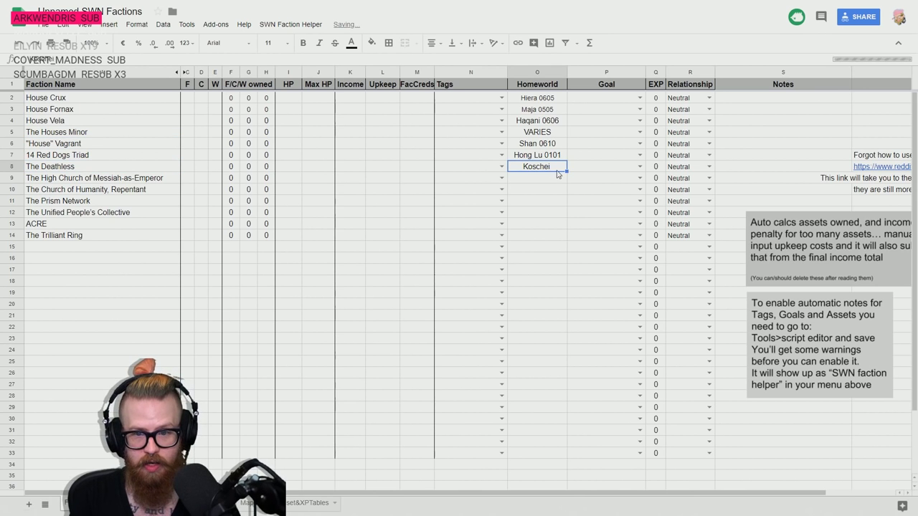
double_click(558, 167)
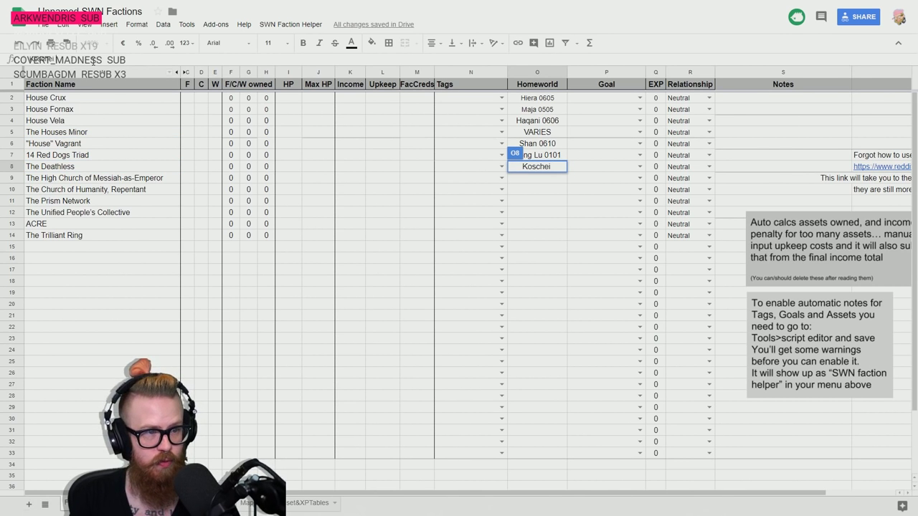
type("0004")
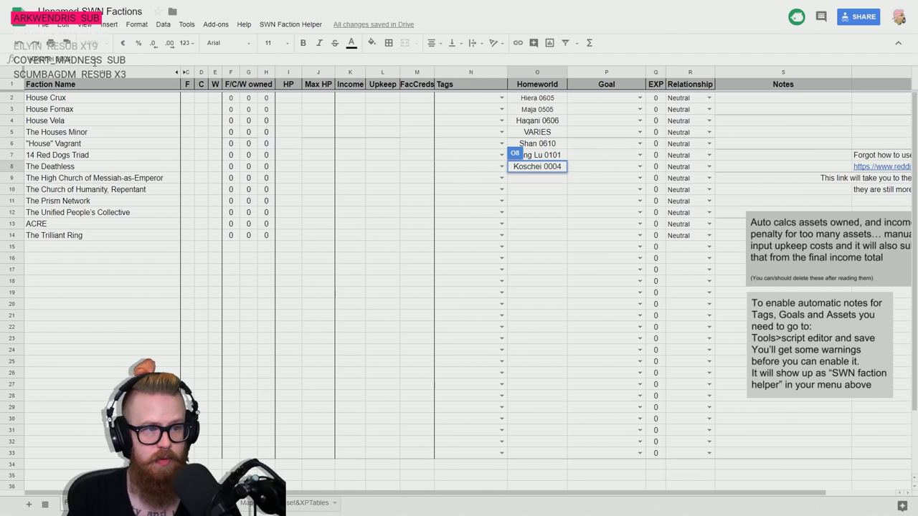
left_click(544, 181)
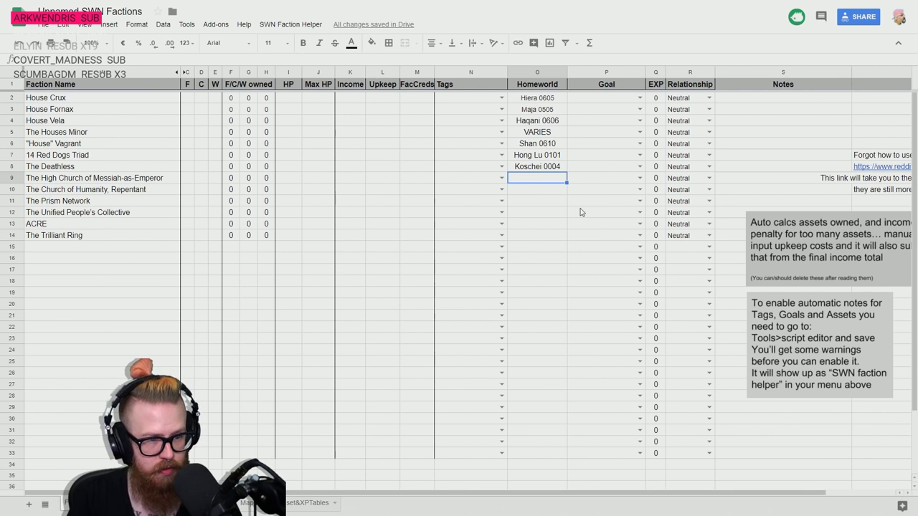
Enter Andophael 0306 as the homeworld of The High Church of Messiah-as-Emperor
type("An")
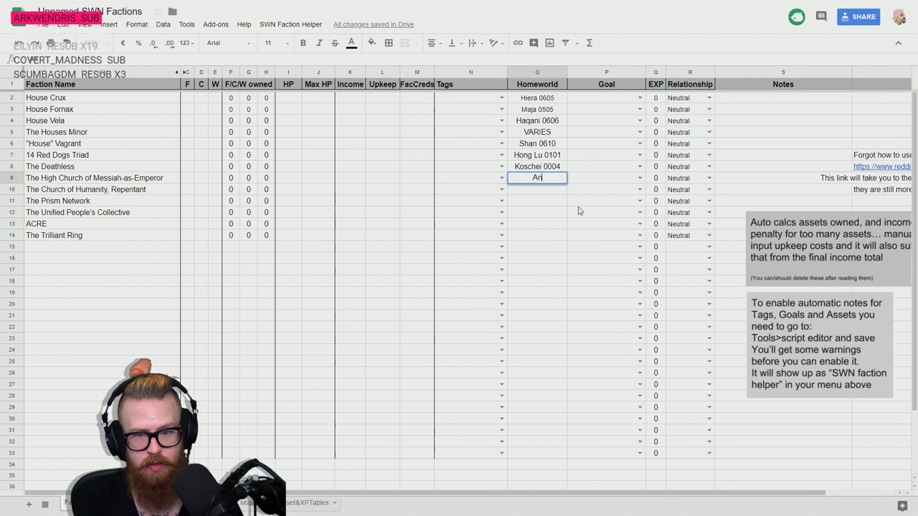
type("dophae")
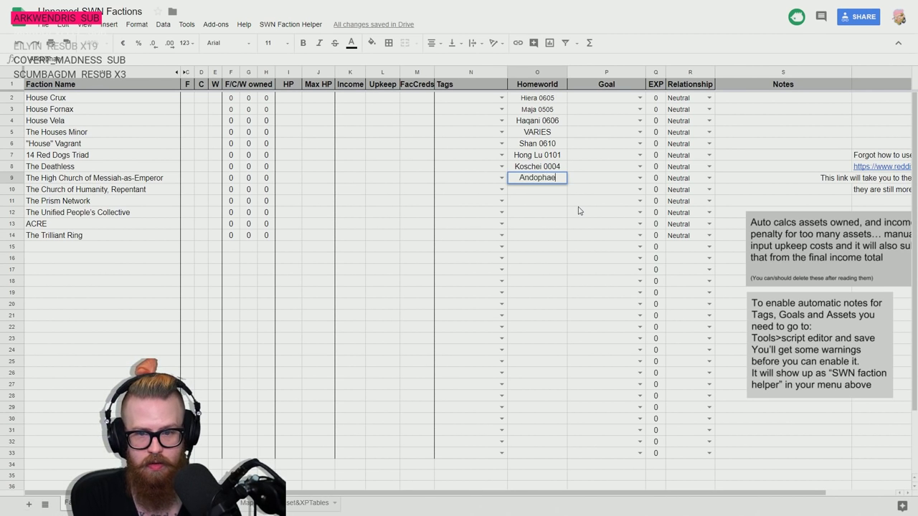
type("l 030")
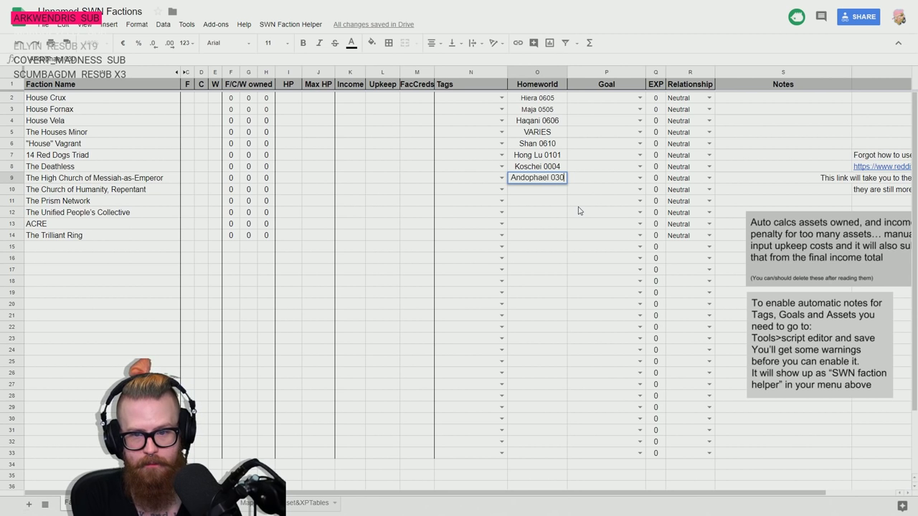
type("6")
key("Return")
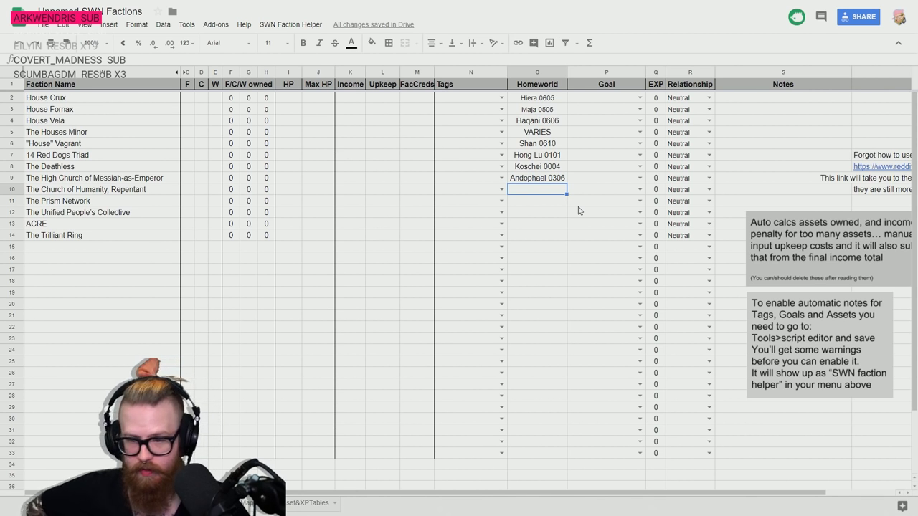
Enter the homeworlds Cabina 0509 for The Church of Humanity, Repentant and Echo 0202 for The Prism Network
type("Cabina ")
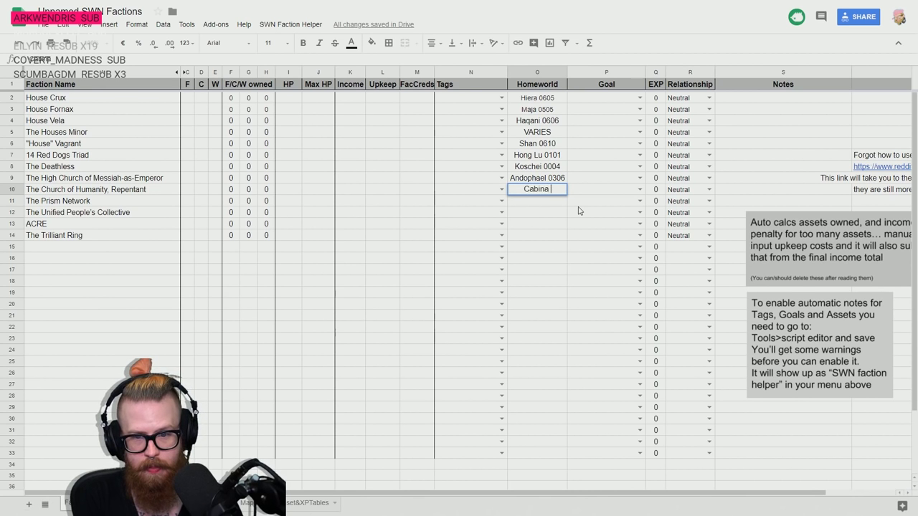
type("0509")
key("Return")
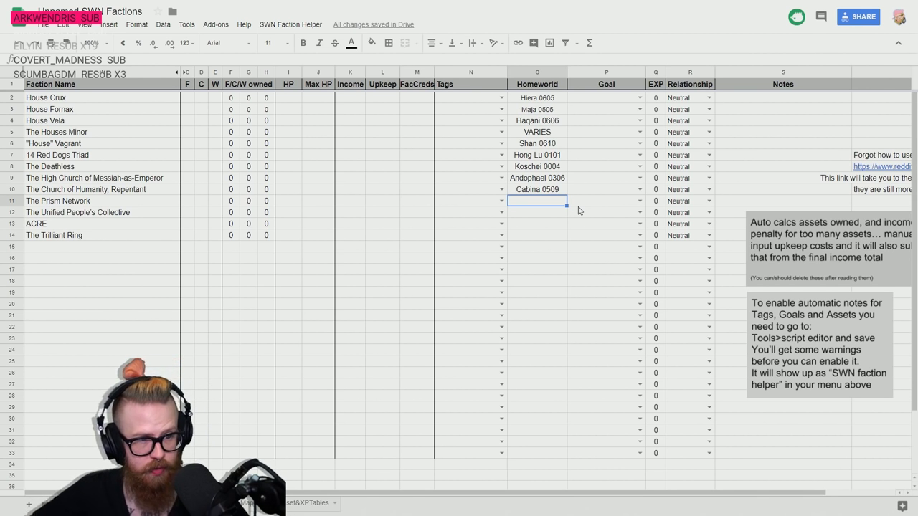
type("Echo 0202")
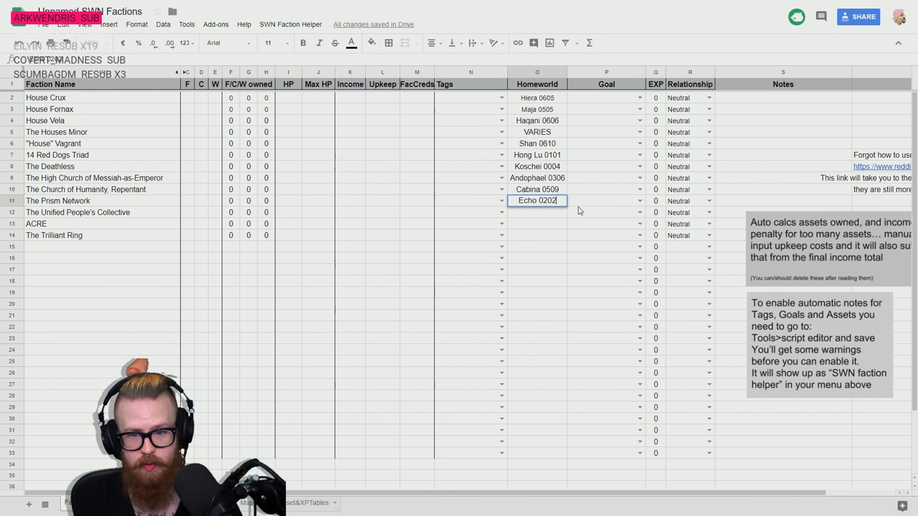
key("Return")
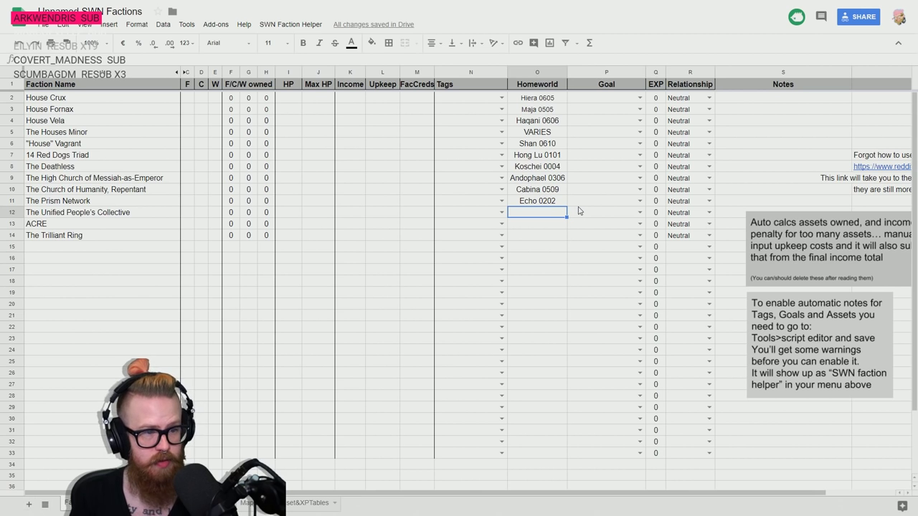
key("Up")
key("Down")
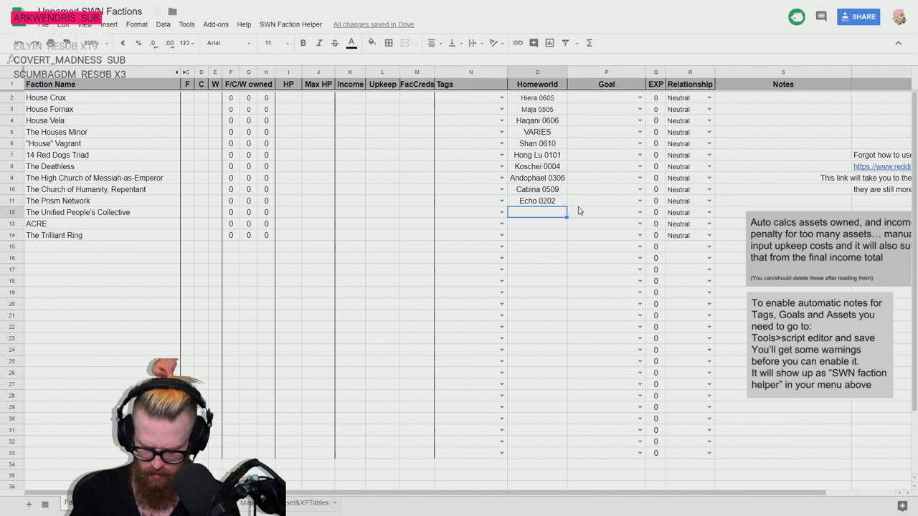
Enter Yakiyah 0407 as the homeworld of The Unified People's Collective
type("Yakiyah")
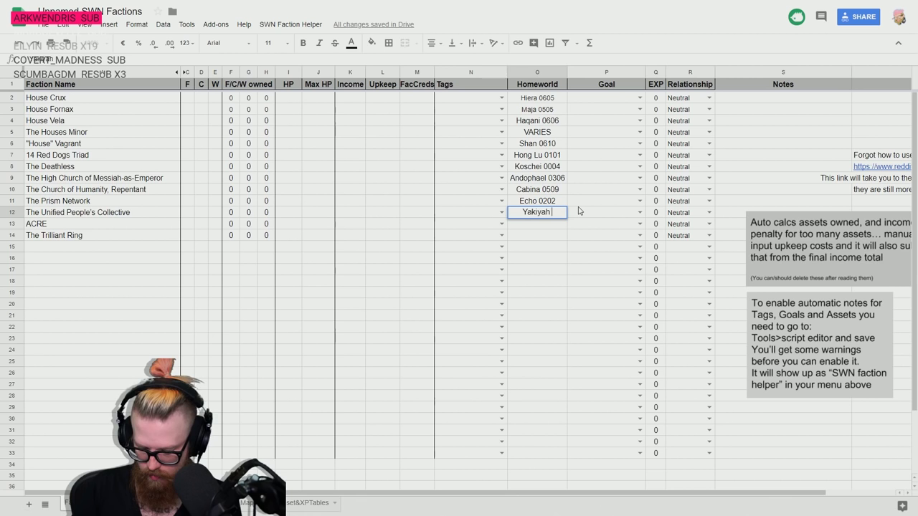
type("0407")
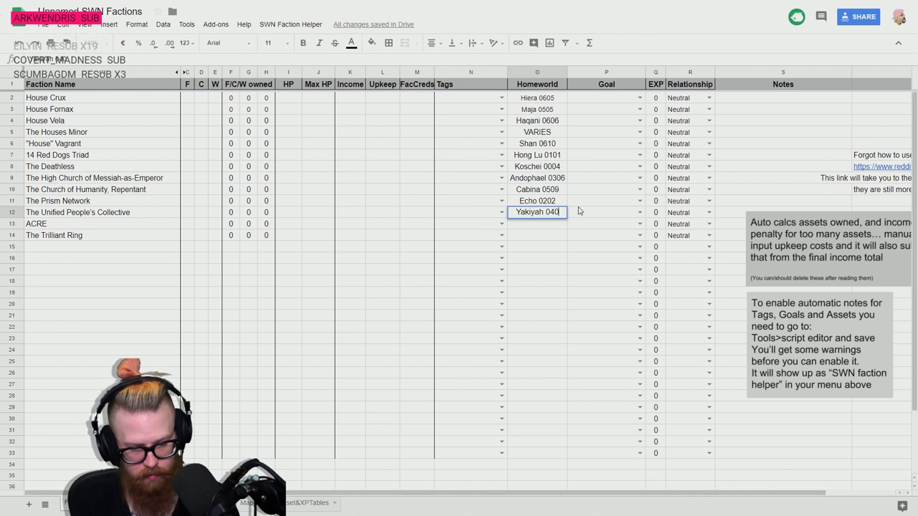
key("Return")
key("Left")
key("Left")
key("Left")
key("Left")
key("Left")
key("Left")
key("Left")
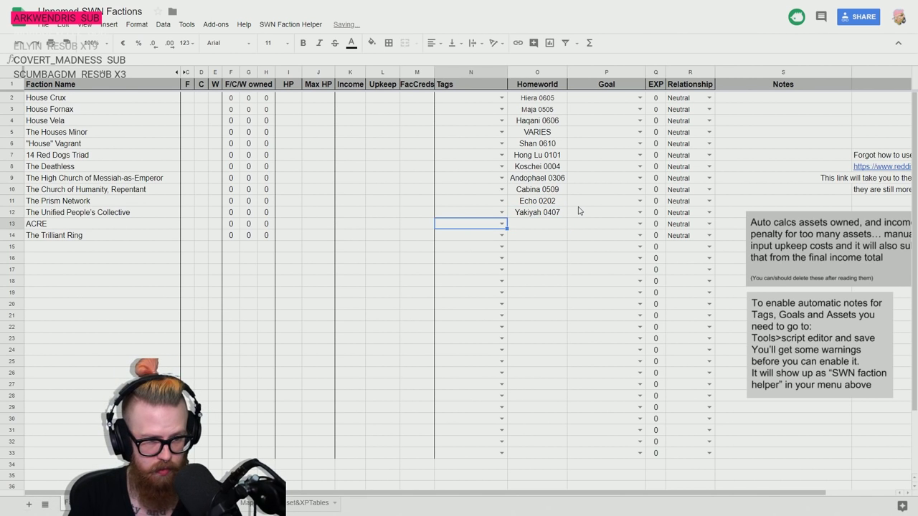
key("Right")
key("Right")
key("Right")
key("Right")
key("Right")
key("Right")
key("Right")
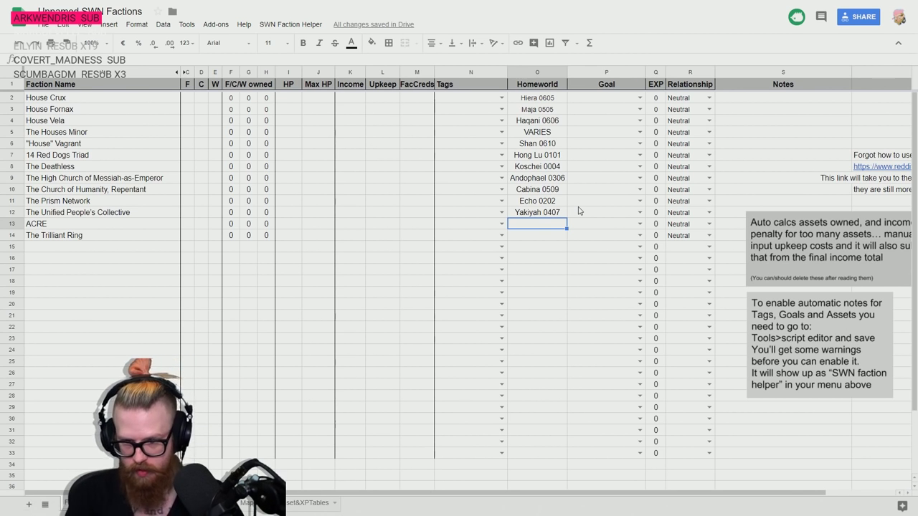
Enter the homeworlds Demnoph 0407 for ACRE and Trillia 0209 for The Trilliant Ring
type("Demnoph")
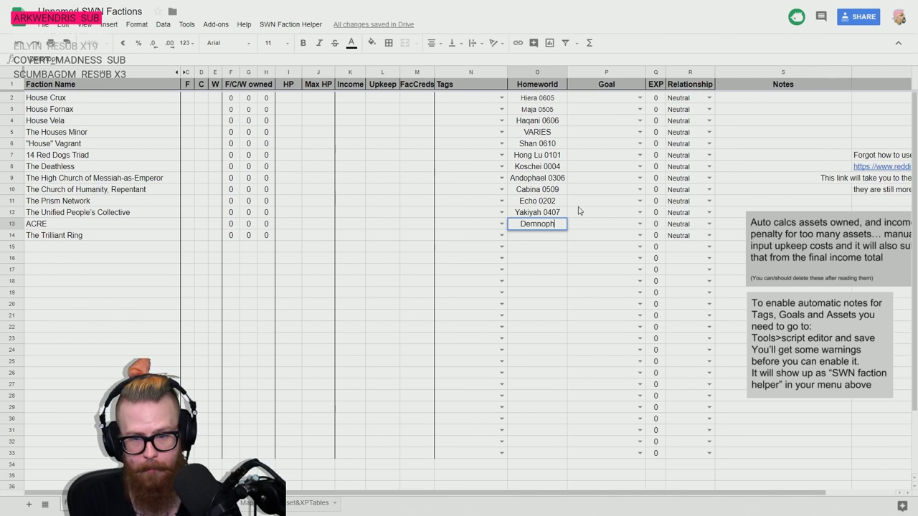
type(" 0407")
key("Return")
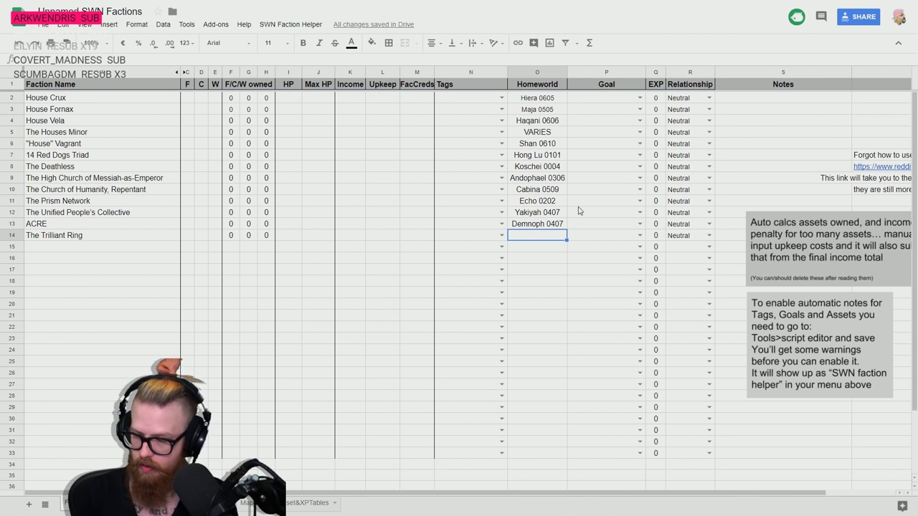
type("Trillia 0")
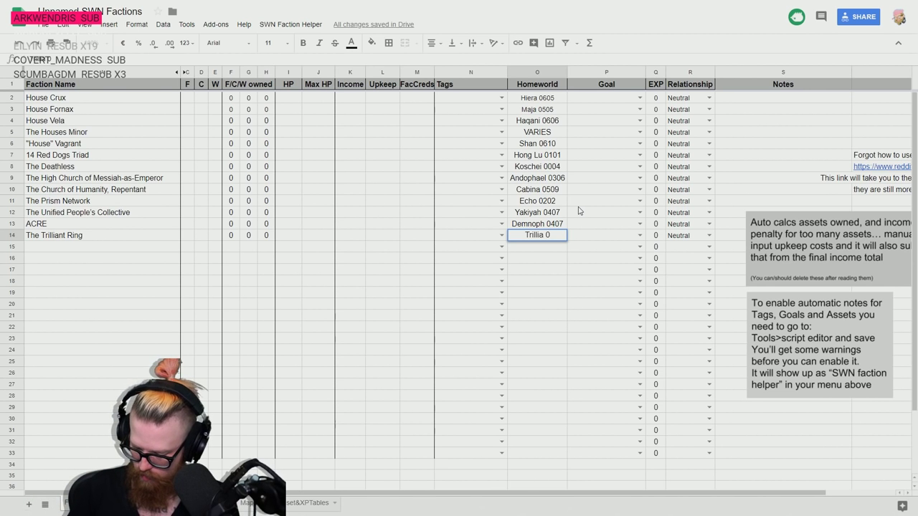
type("209")
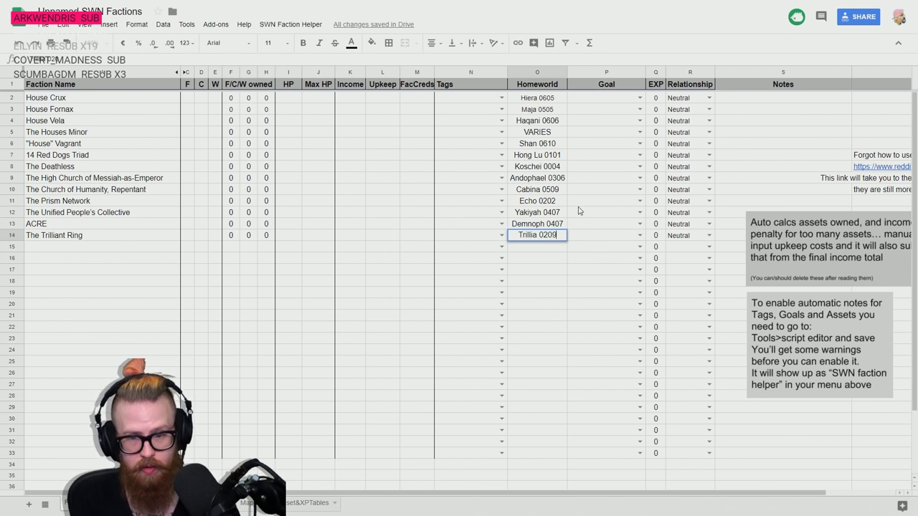
key("Return")
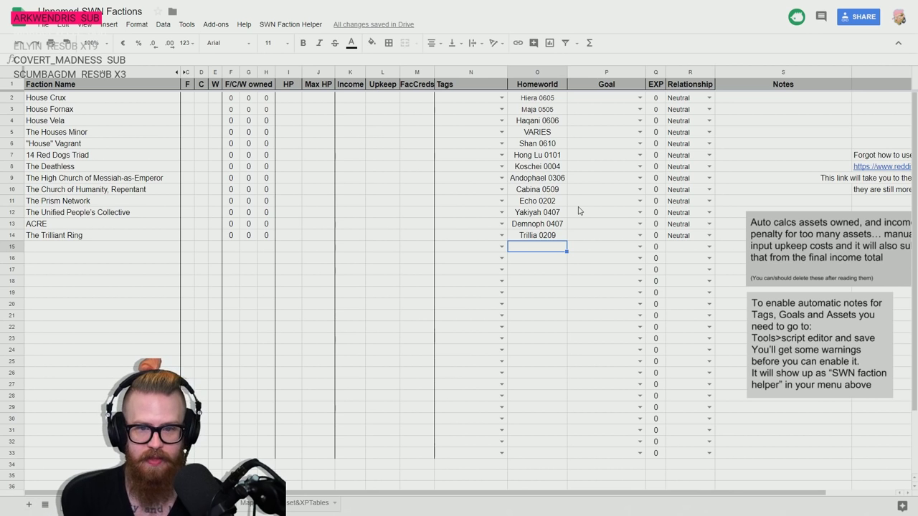
left_click(543, 213)
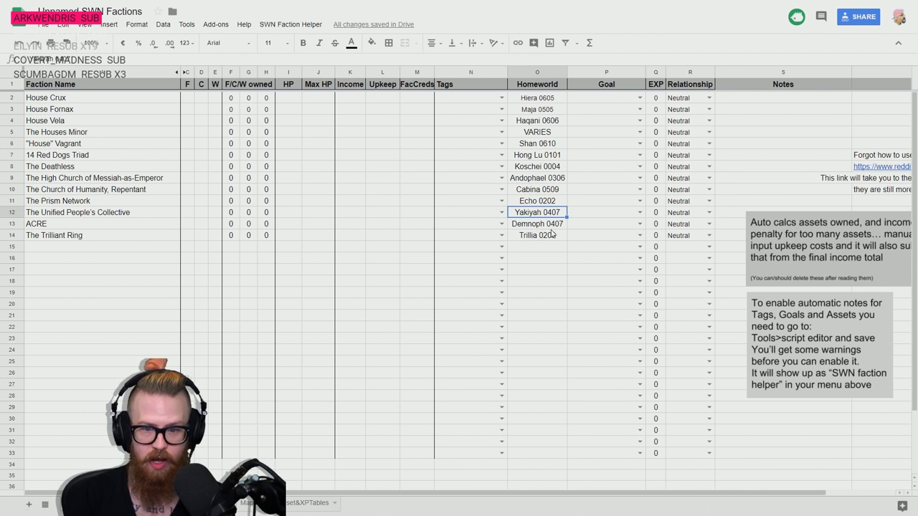
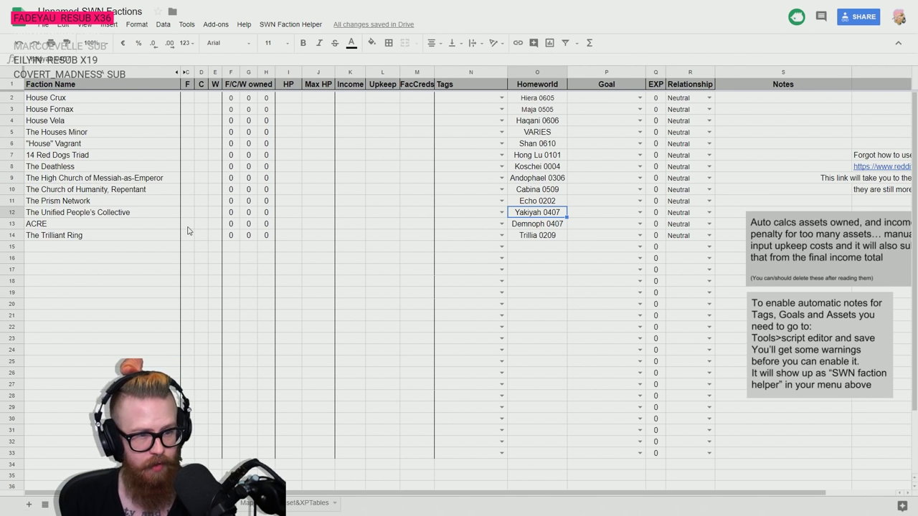
Set ACRE's faction ratings to F 7, C 5 and W 8
left_click(214, 224)
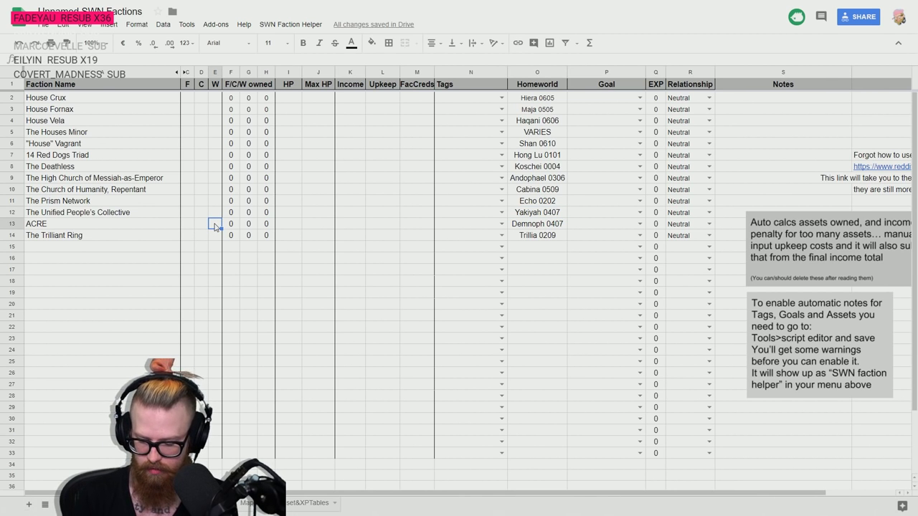
type("8")
key("Return")
key("Up")
key("Left")
key("Left")
type("7")
key("Return")
key("Right")
key("Up")
type("5")
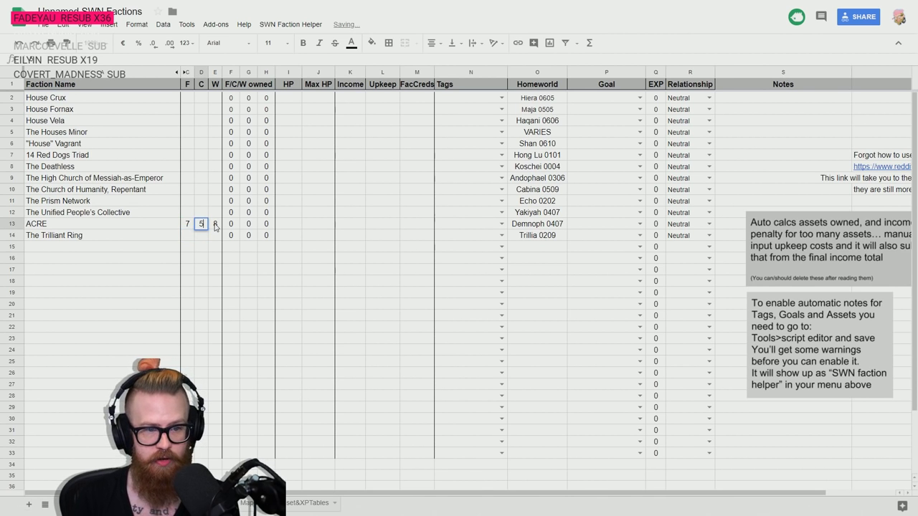
key("Return")
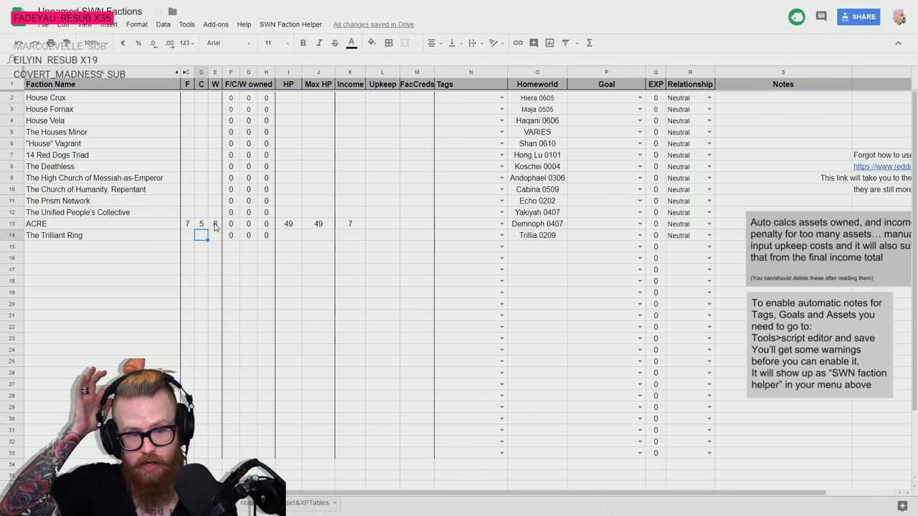
key("Up")
key("Left")
key("Right")
key("Right")
key("Left")
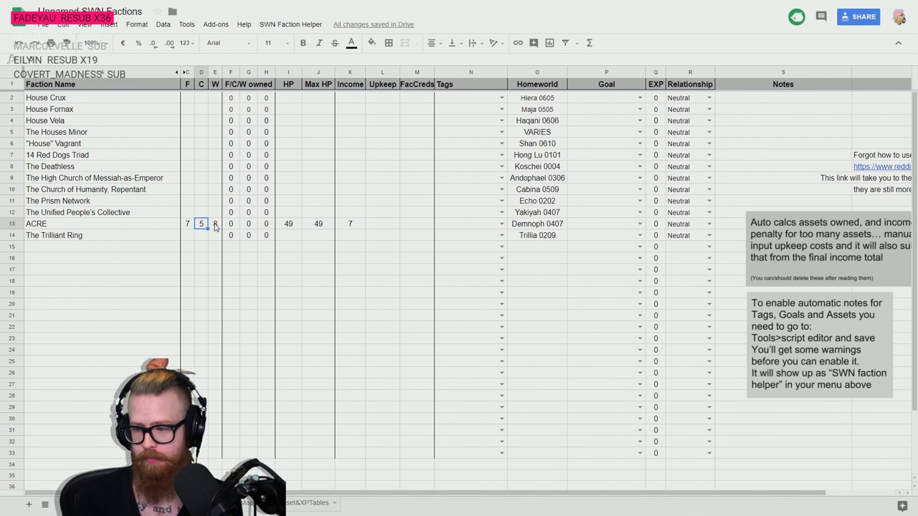
key("Left")
key("Right")
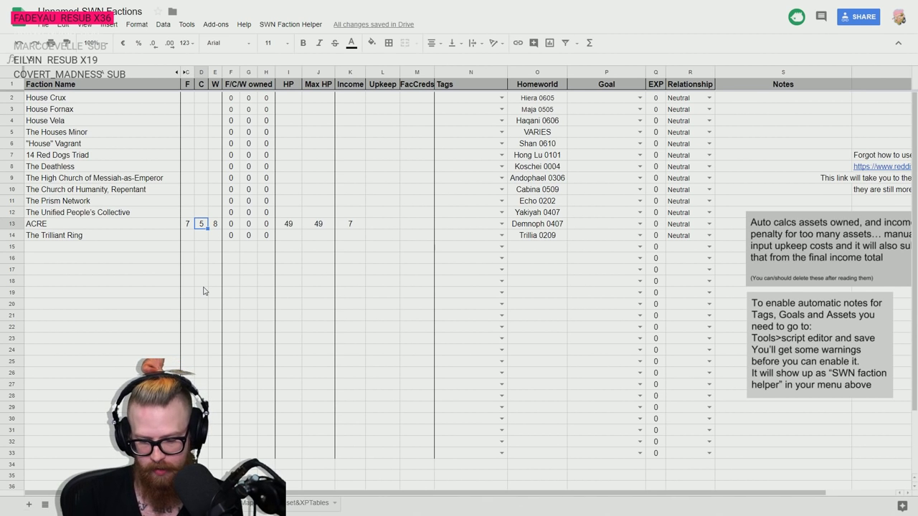
Set the F, C and W ratings of The Houses Minor to 7 each
key("Up")
key("Up")
key("Up")
key("Up")
key("Up")
key("Up")
key("Up")
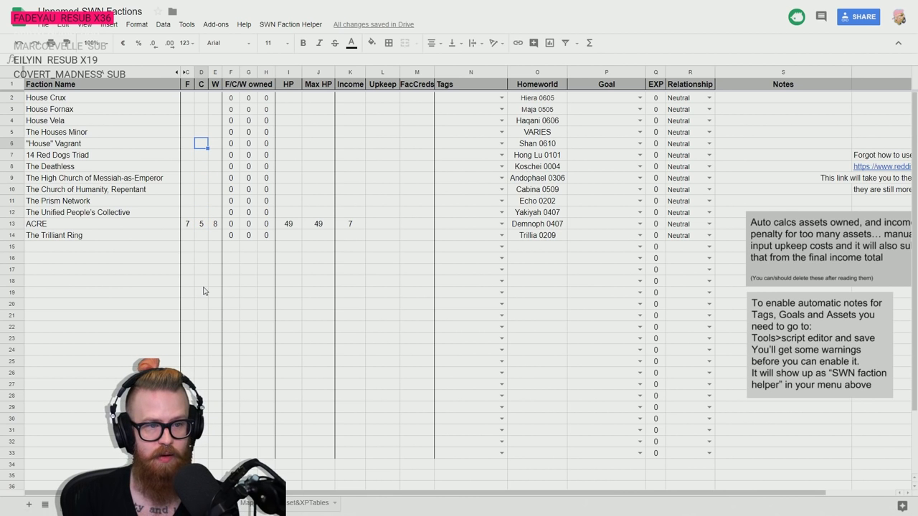
key("Left")
key("Up")
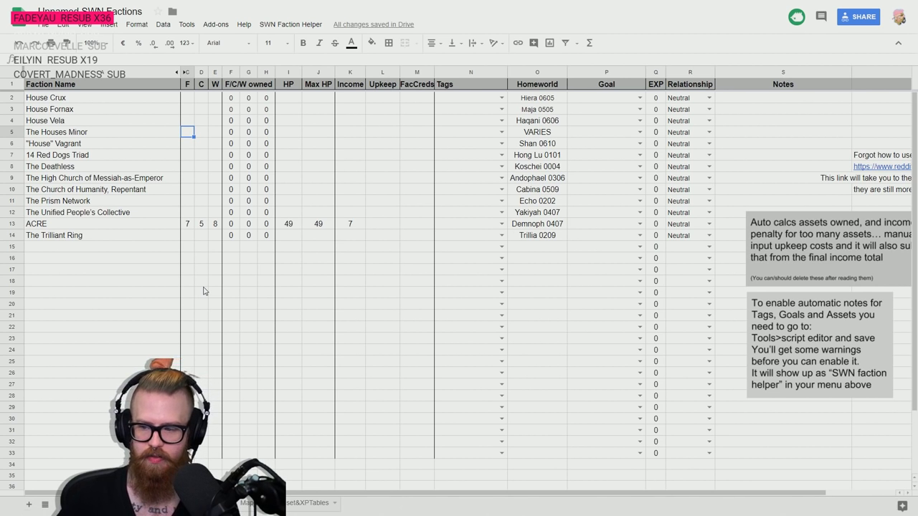
type("7")
key("Tab")
type("7")
key("Tab")
type("7")
key("Return")
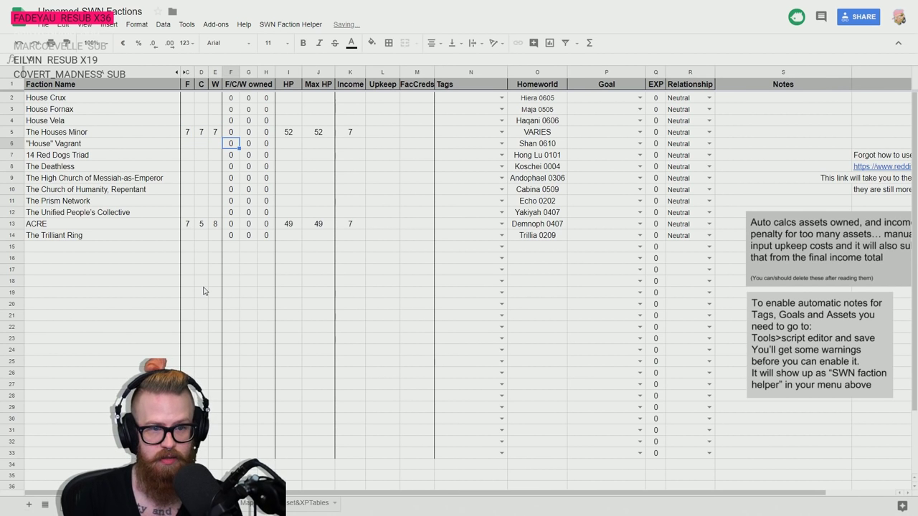
Set the ratings of The High Church of Messiah-as-Emperor to F 5, C 8 and W 7
key("Left")
key("Left")
key("Up")
key("Left")
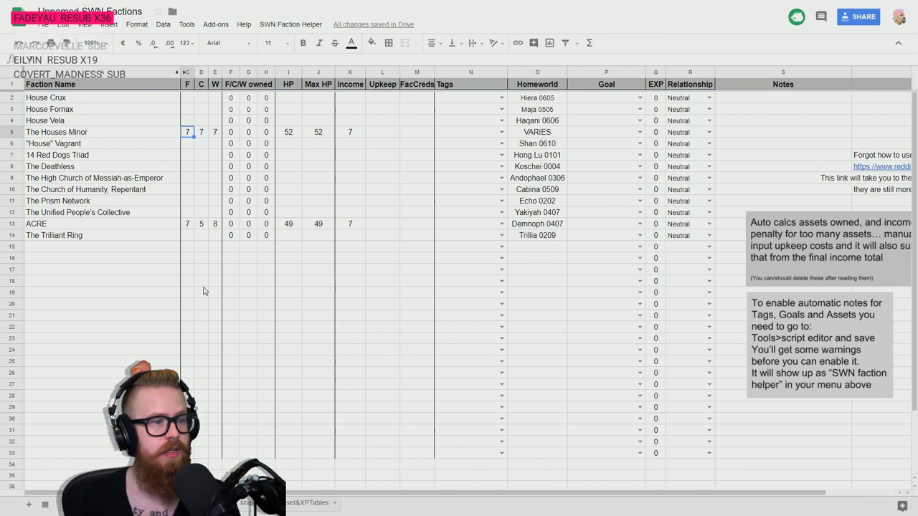
key("Down")
key("Down")
key("Down")
key("Down")
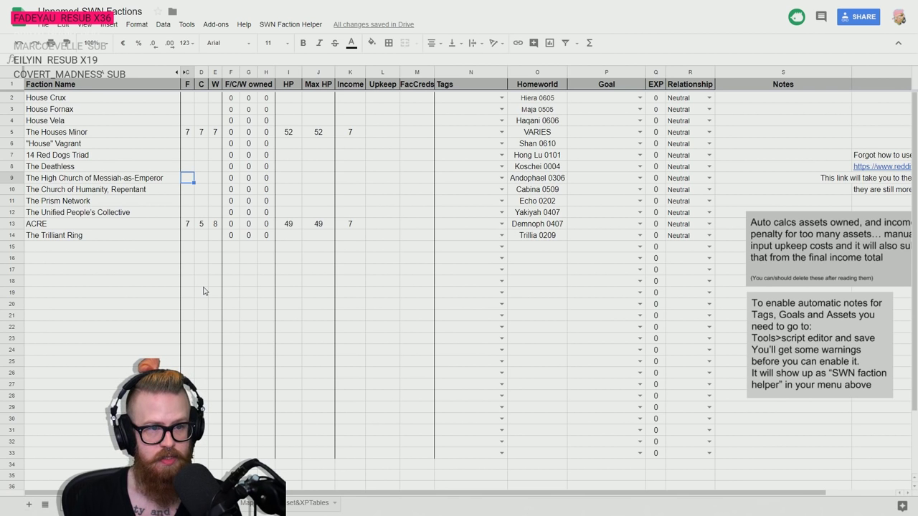
type("7")
key("Tab")
type("8")
key("Left")
type("5")
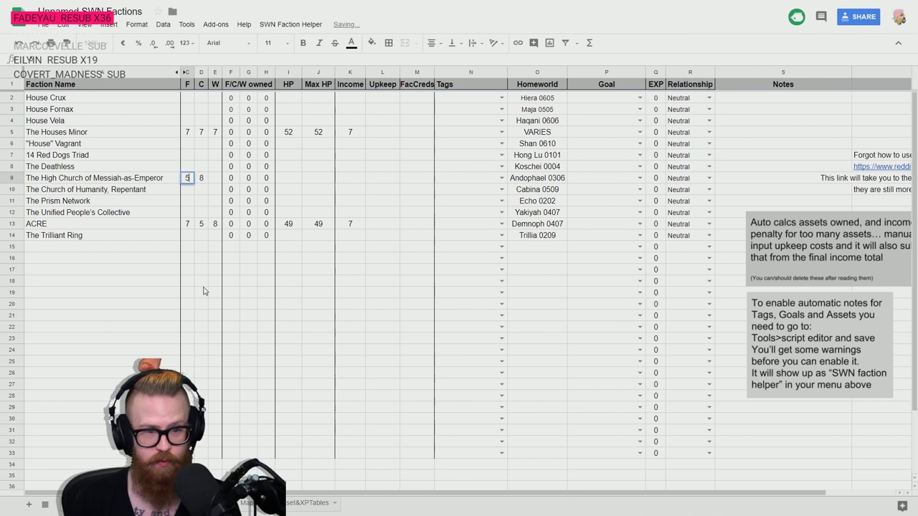
key("Tab")
key("Tab")
type("7")
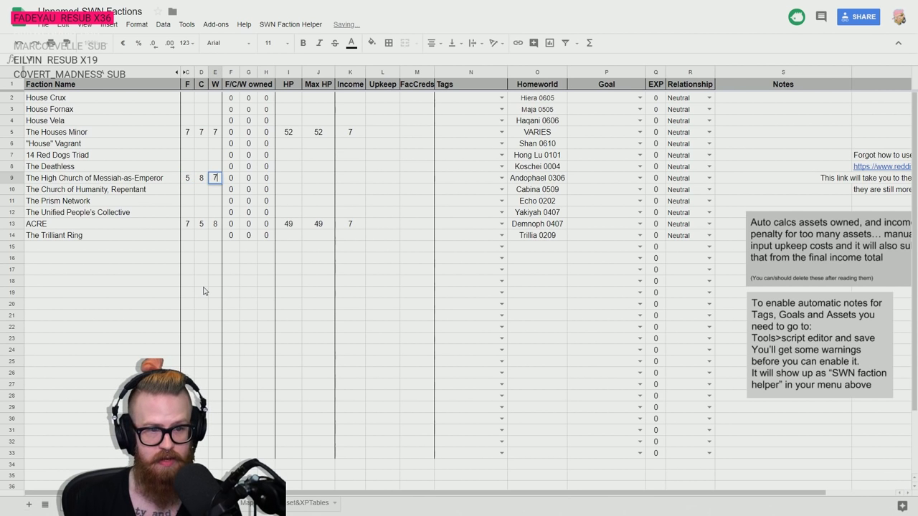
key("Return")
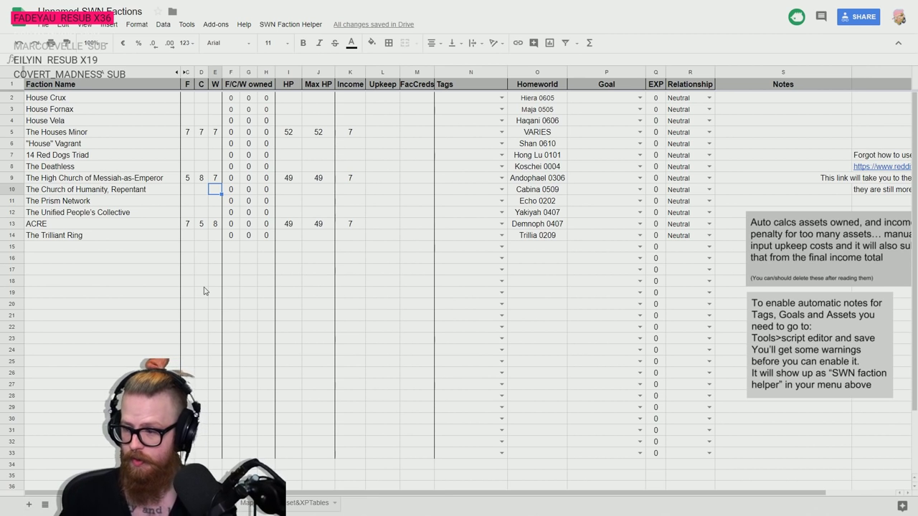
Set House Crux's faction ratings to F 6, C 5 and W 3
left_click(187, 98)
type("4")
key("Tab")
type("5")
key("Tab")
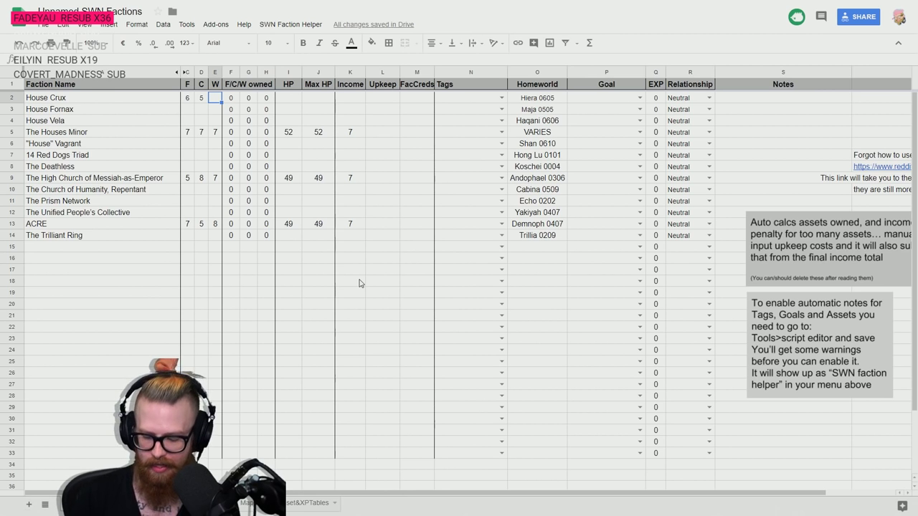
type("3")
key("Return")
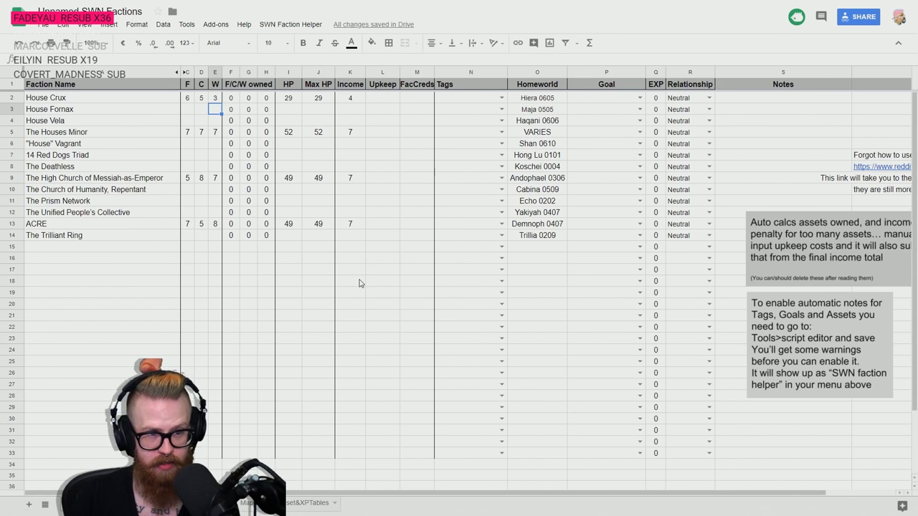
Set House Fornax's faction ratings to F 5, C 3 and W 6
key("Left")
key("Right")
type("6")
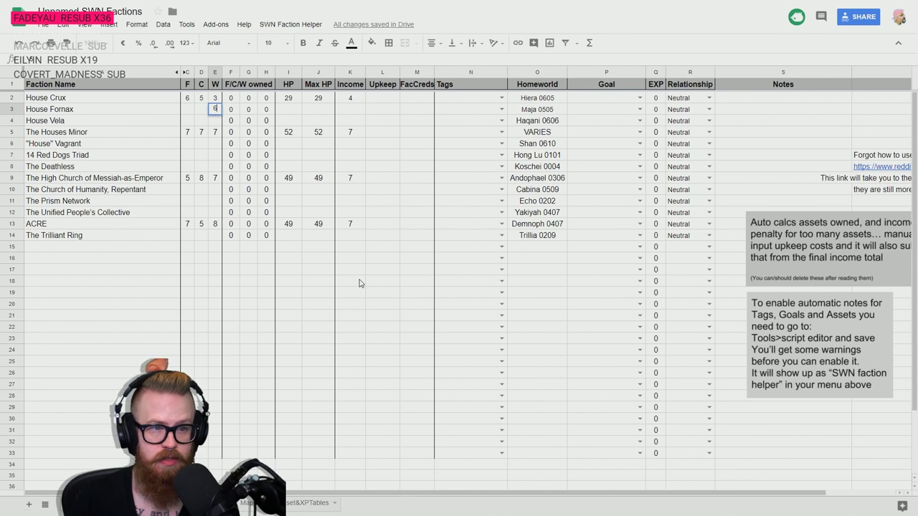
key("Left")
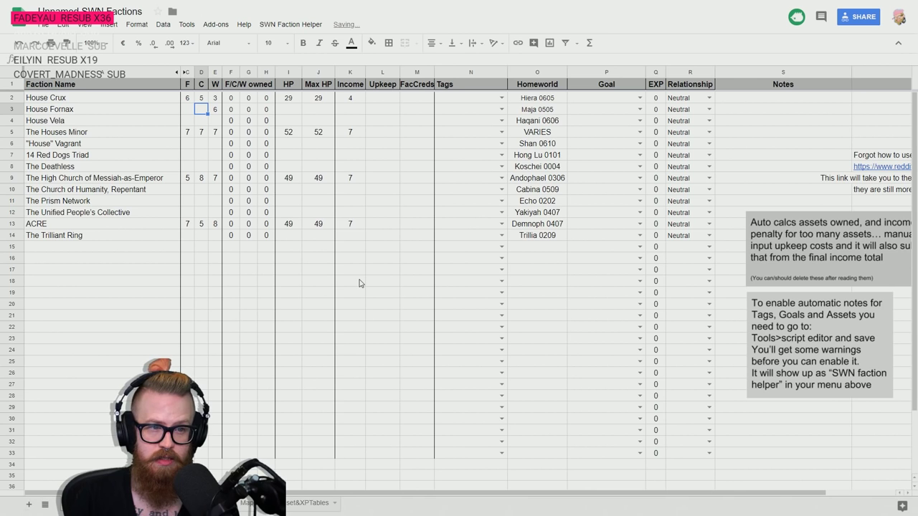
key("Left")
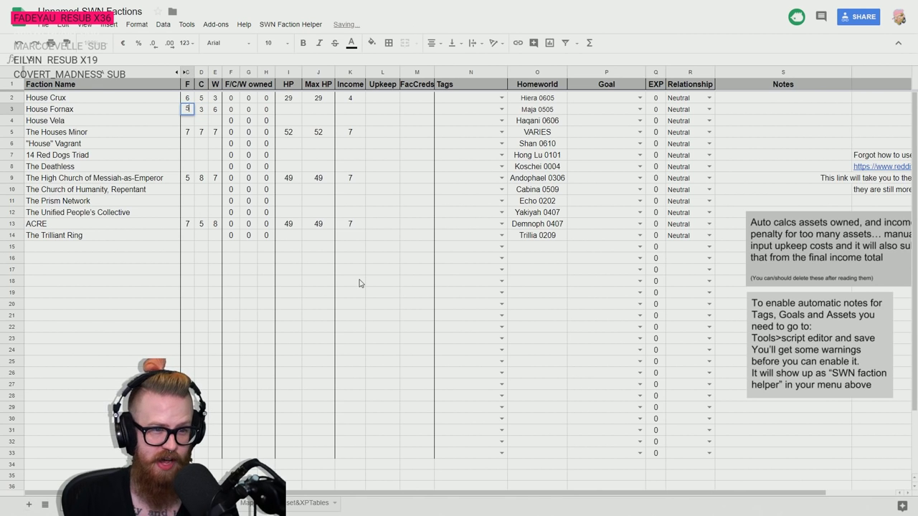
type("5")
key("Right")
type("3")
key("Right")
key("Left")
key("Left")
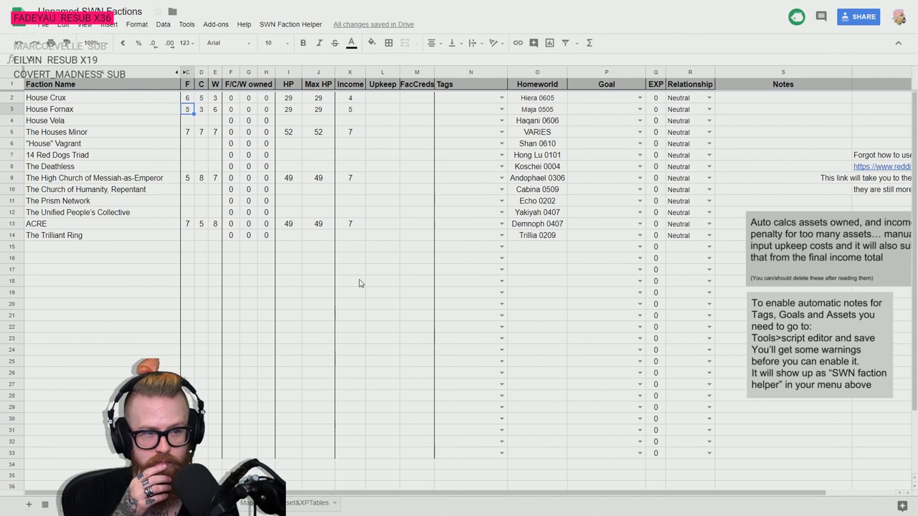
Set House Vela's faction ratings to F 3, C 6 and W 5
key("Down")
key("Right")
type("6")
key("Left")
type("3")
key("Right")
key("Right")
type("5")
key("Return")
key("Up")
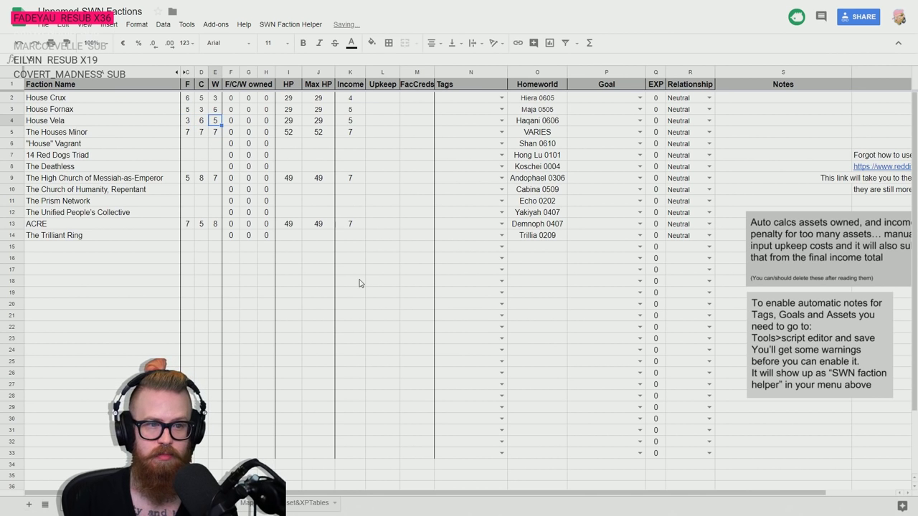
Set "House" Vagrant's faction ratings to F 5, C 6 and W 3
key("Left")
key("Up")
key("Left")
key("Down")
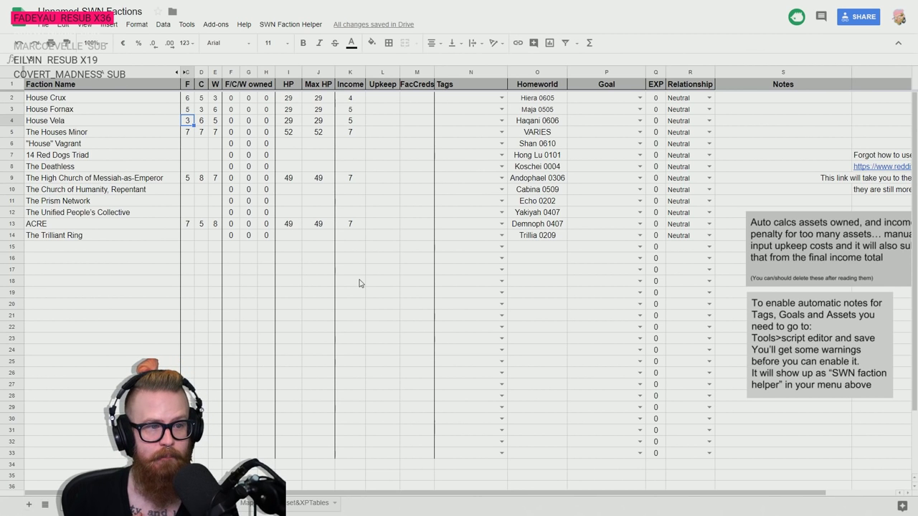
key("Down")
key("Down")
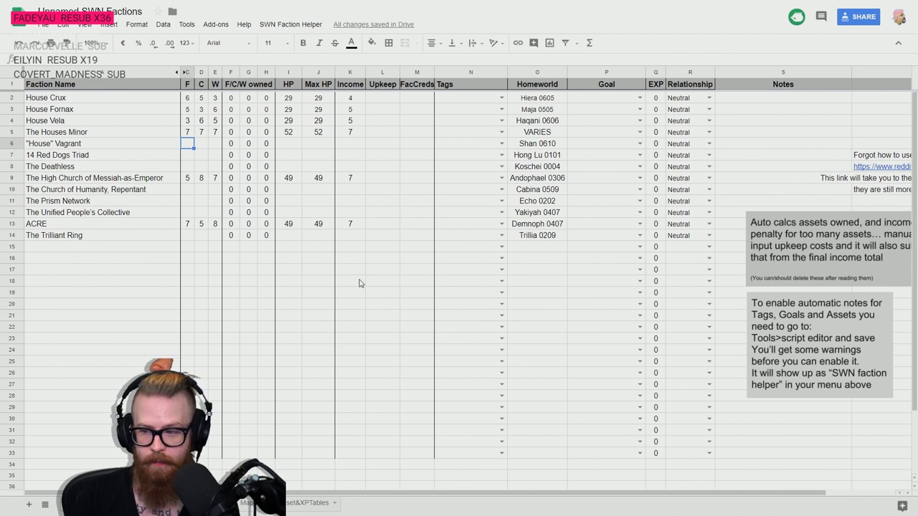
key("Right")
key("Right")
type("3")
key("Left")
type("6")
key("Left")
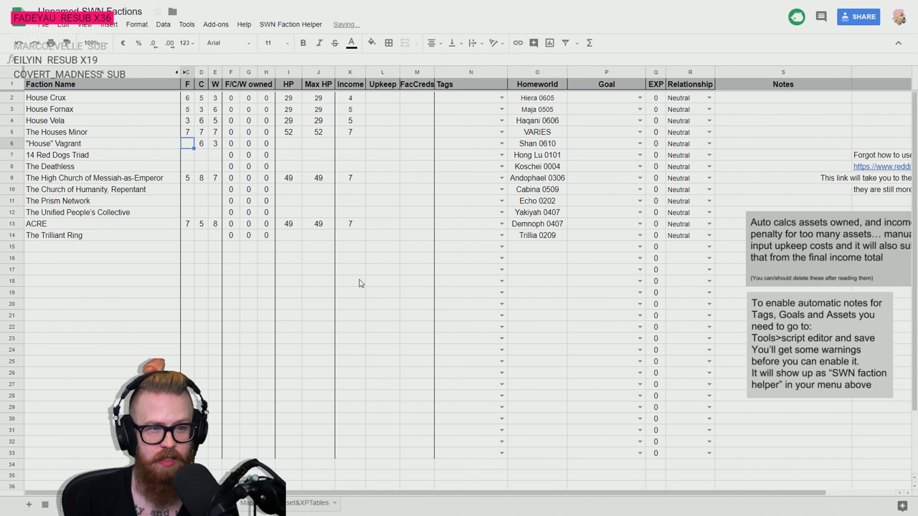
type("5")
key("Return")
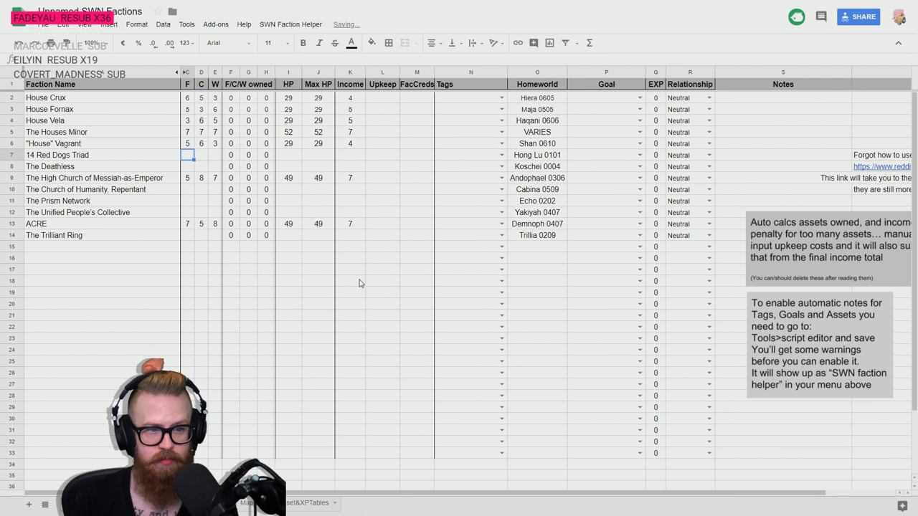
Set the 14 Red Dogs Triad's faction ratings to F 3, C 6 and W 5
key("Right")
type("6")
key("Left")
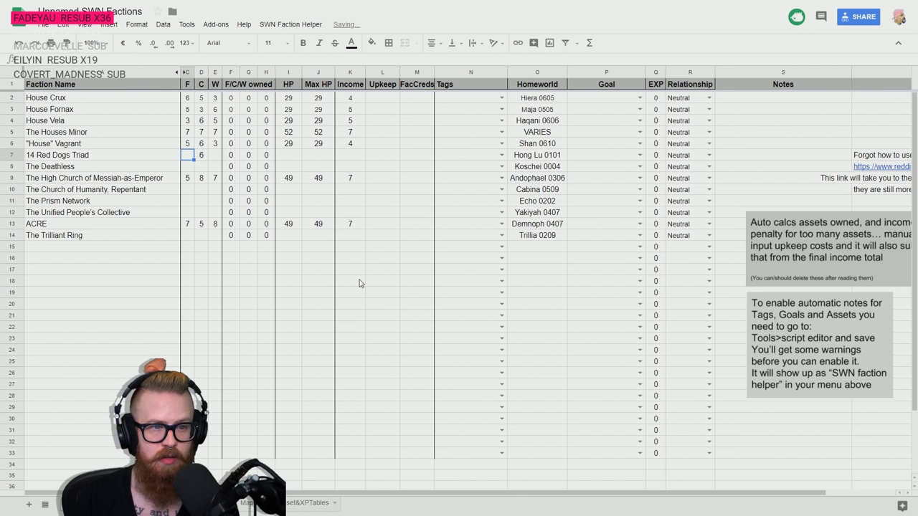
type("3")
key("Right")
key("Right")
type("5")
key("Return")
Set The Deathless's faction ratings to F 6, C 3 and W 5
key("Left")
key("Left")
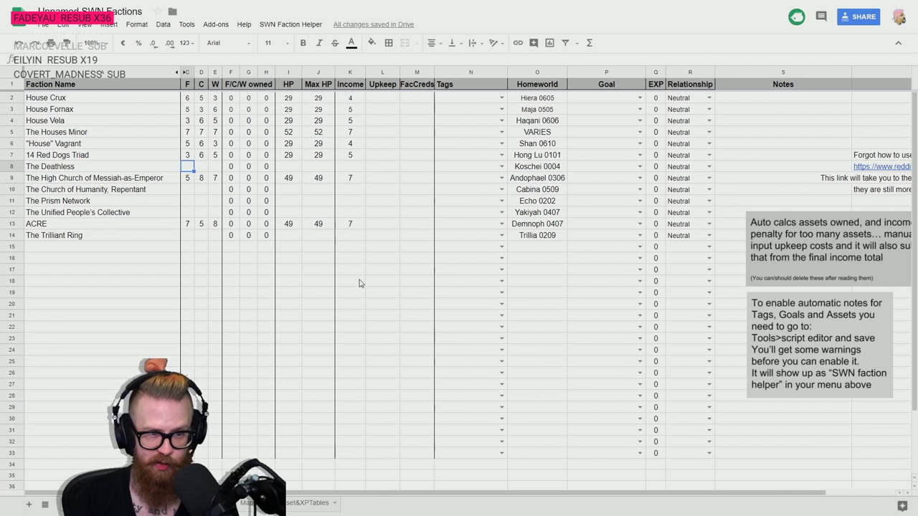
type("6")
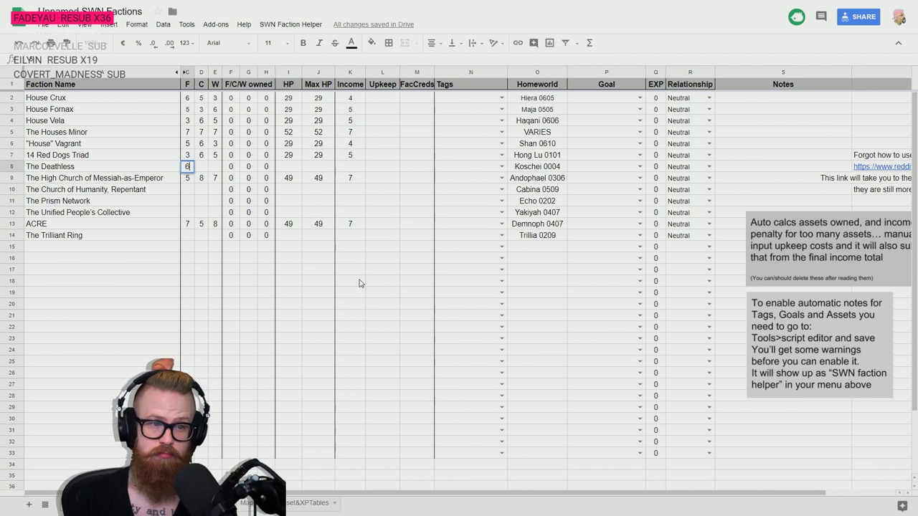
key("Right")
type("3")
key("Right")
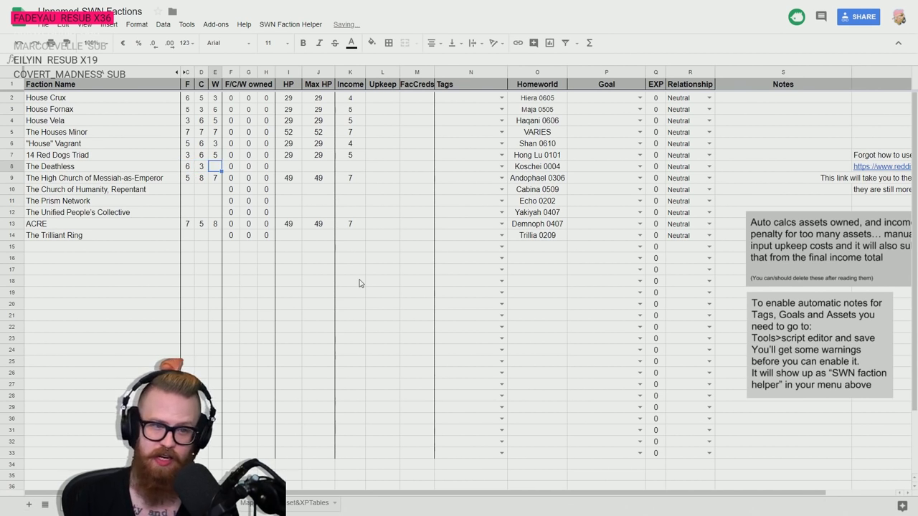
type("5")
key("Return")
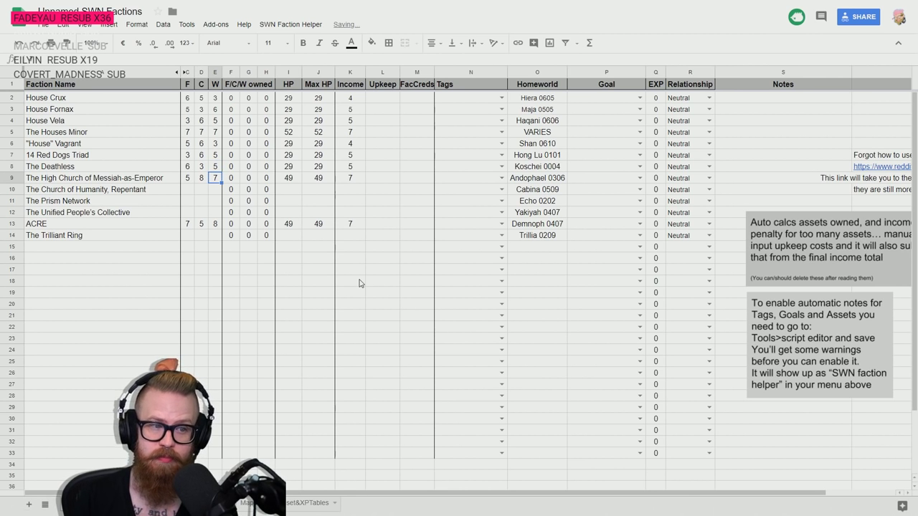
Set the faction ratings of The Church of Humanity, Repentant to F 3, C 6 and W 5
key("Down")
key("Left")
key("Left")
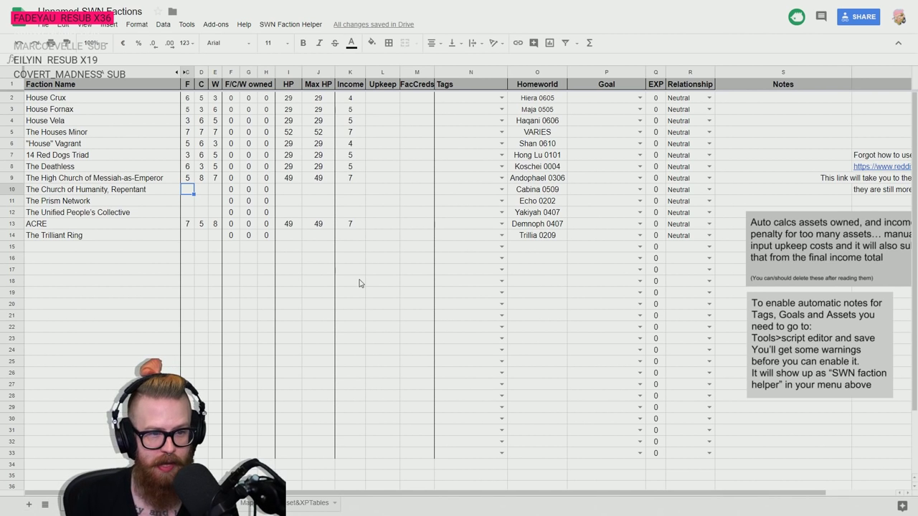
type("3")
key("Tab")
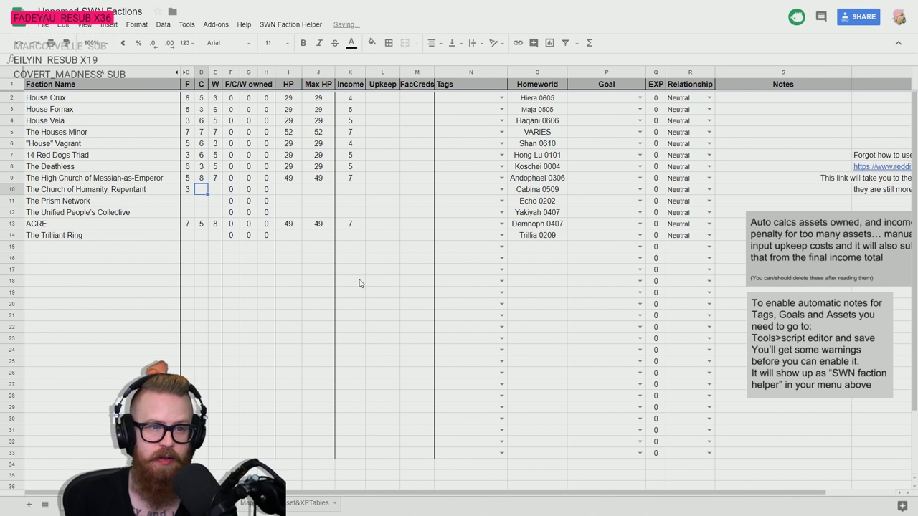
type("6")
key("Tab")
type("5")
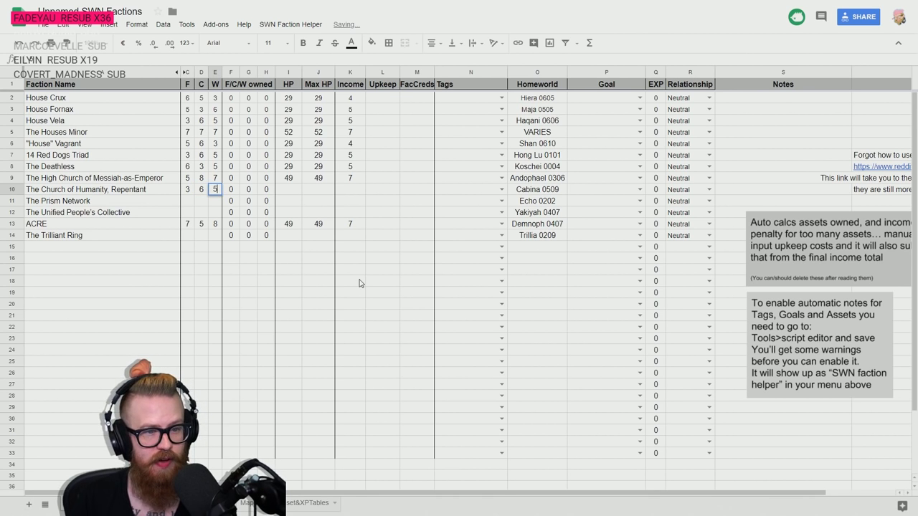
key("Return")
Set The Prism Network's faction ratings to F 3, C 6 and W 5
key("Left")
key("Left")
key("Right")
key("Right")
type("6")
key("Left")
type("6")
key("Tab")
type("5")
key("Left")
key("Left")
type("3")
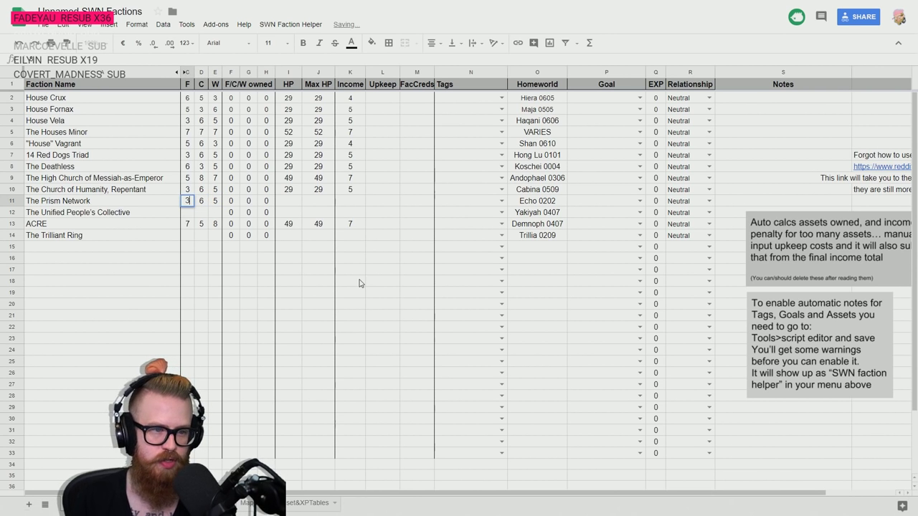
key("Return")
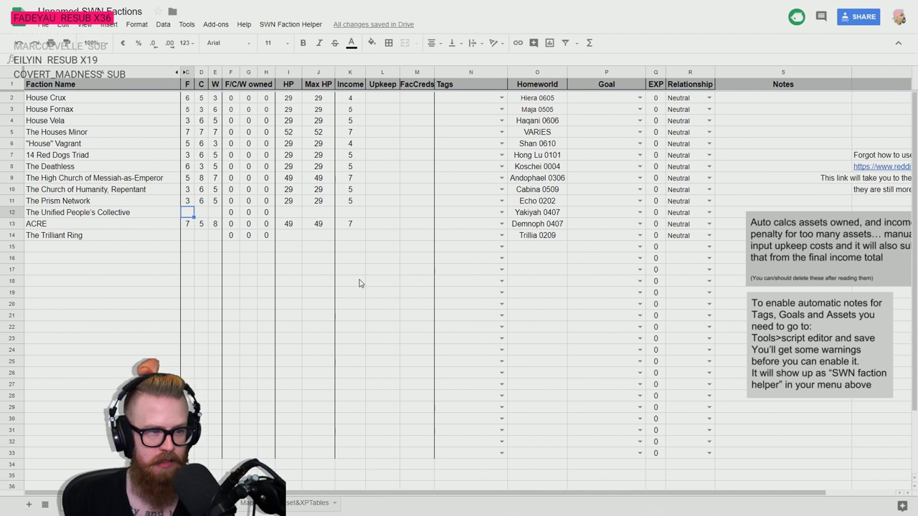
Set The Unified People's Collective's faction ratings to F 5, C 6 and W 3
type("5")
key("Tab")
type("6")
key("Tab")
type("3")
key("Return")
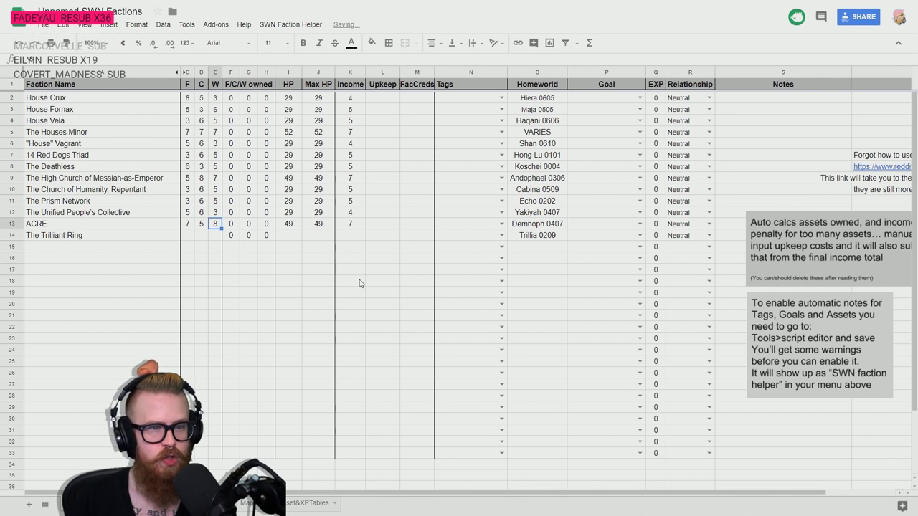
Set The Trilliant Ring's faction ratings to F 3, C 5 and W 6
key("Return")
type("6")
key("shift+Tab")
type("5")
key("shift+Tab")
type("3")
key("Return")
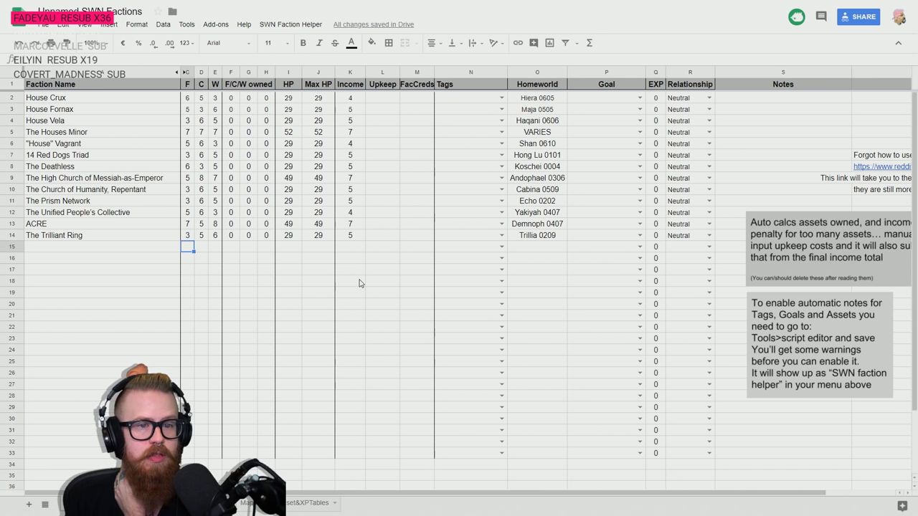
Examine the faction tag options offered for House Crux without choosing one
left_click(499, 98)
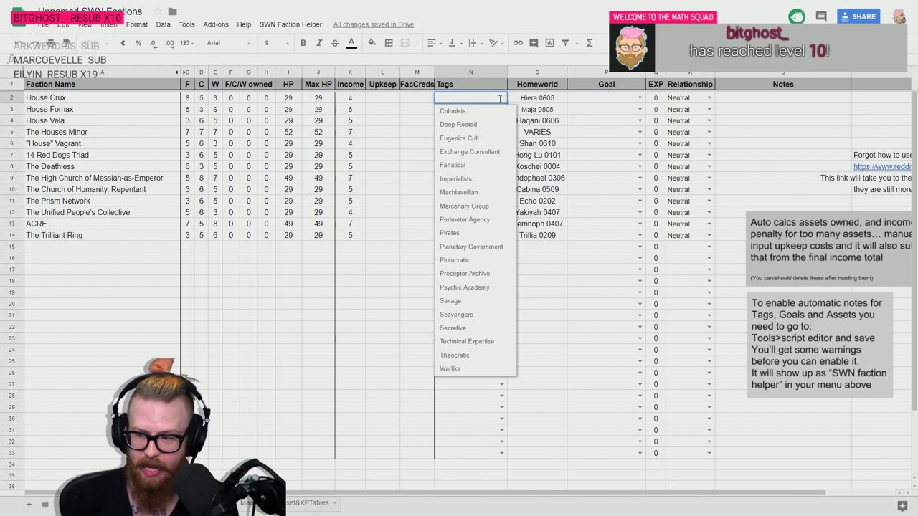
left_click(402, 287)
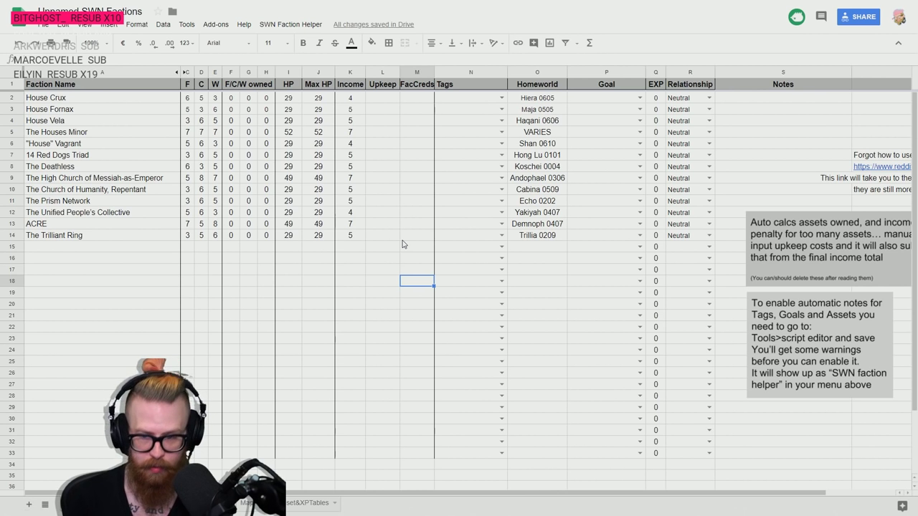
left_click(501, 98)
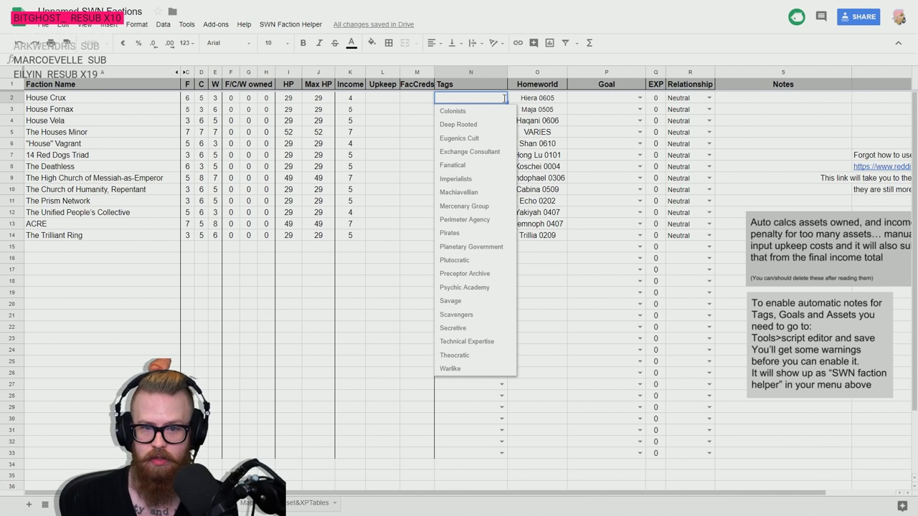
key("Escape")
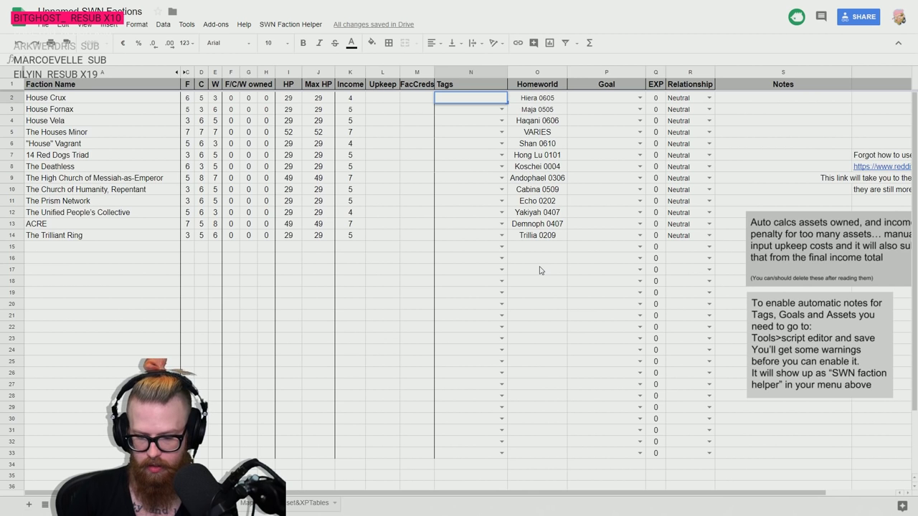
left_click(496, 120)
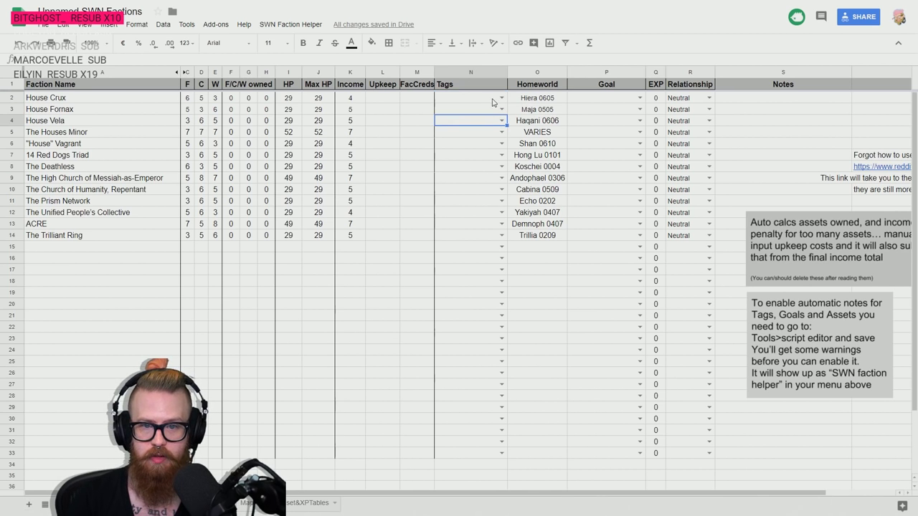
left_click(501, 97)
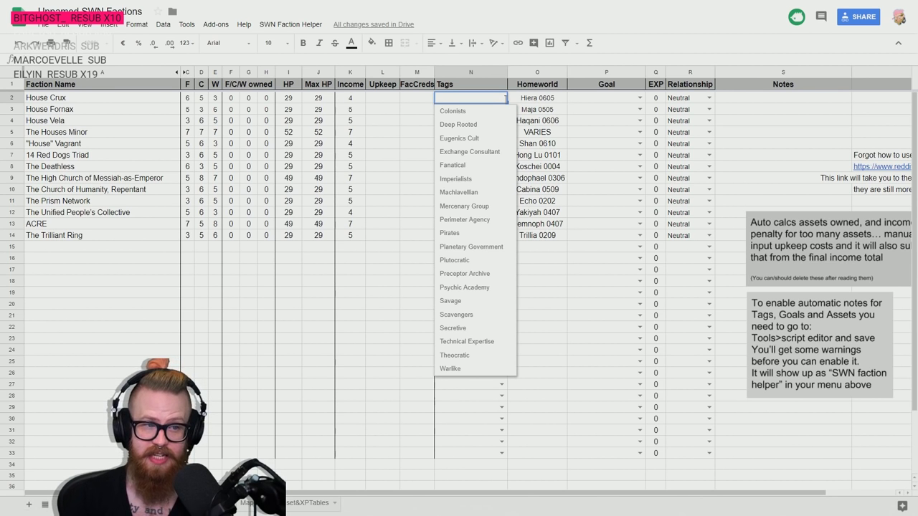
left_click(136, 282)
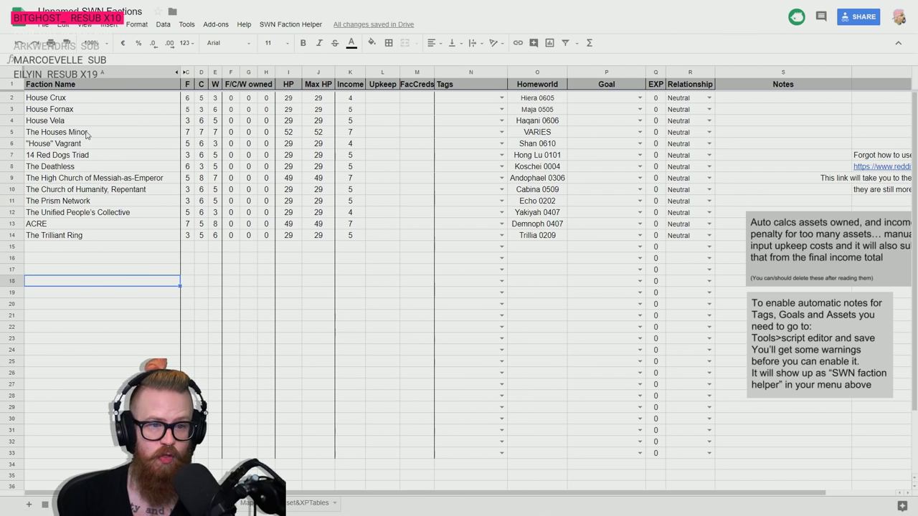
Assign the Machiavellian tag to The Houses Minor and the Mercenary Group tag to The Deathless
left_click(470, 134)
left_click(501, 132)
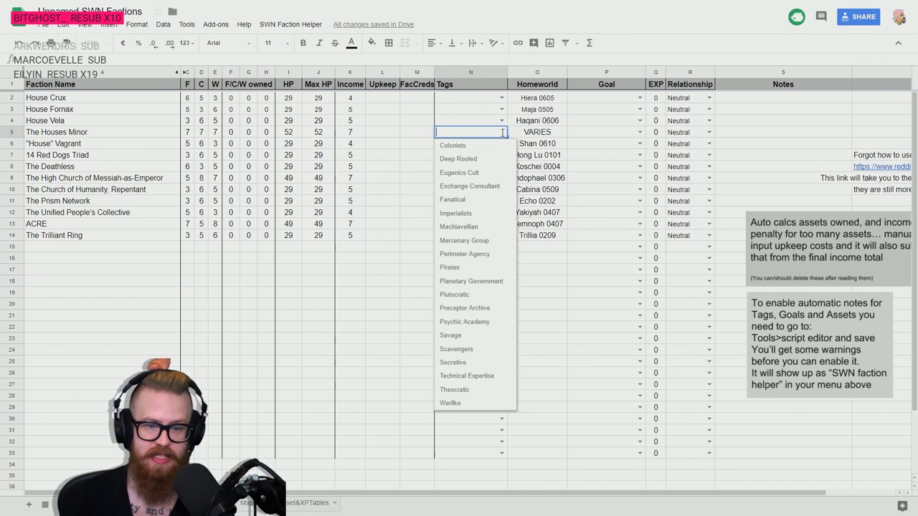
left_click(464, 227)
left_click(351, 328)
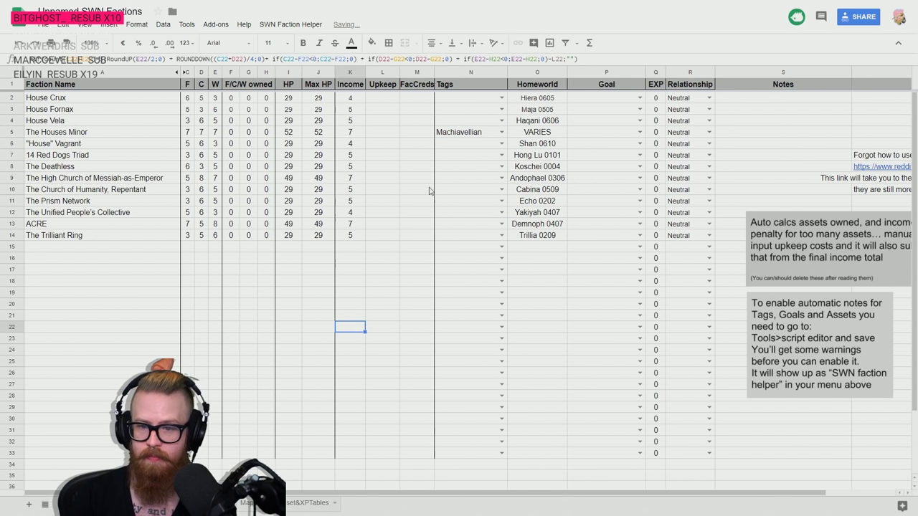
left_click(458, 136)
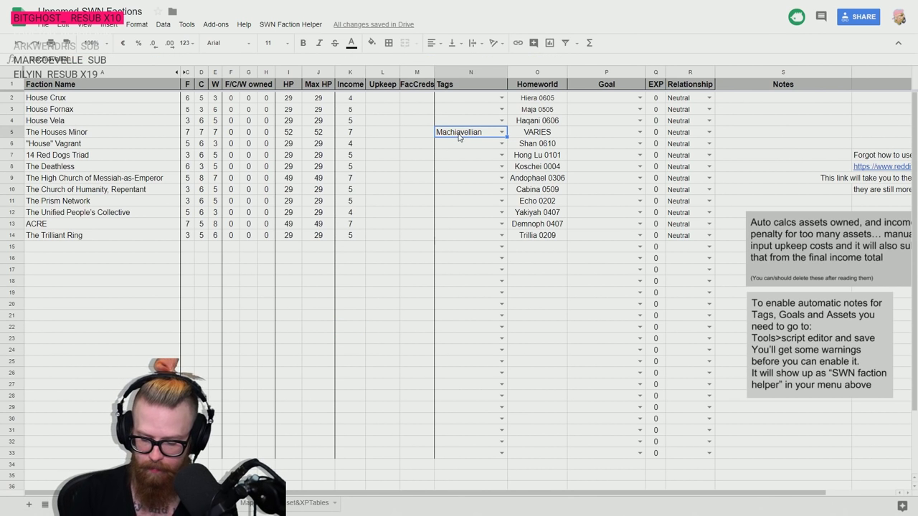
left_click(499, 166)
left_click(501, 166)
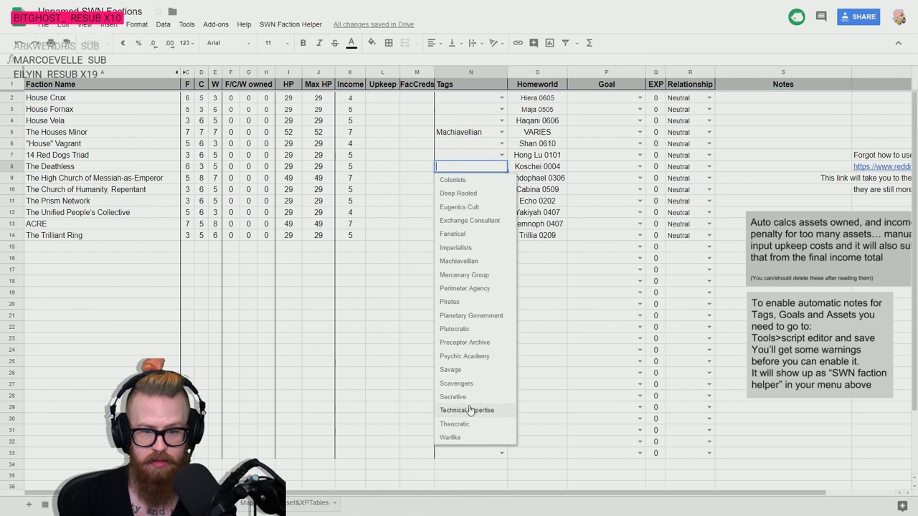
left_click(473, 276)
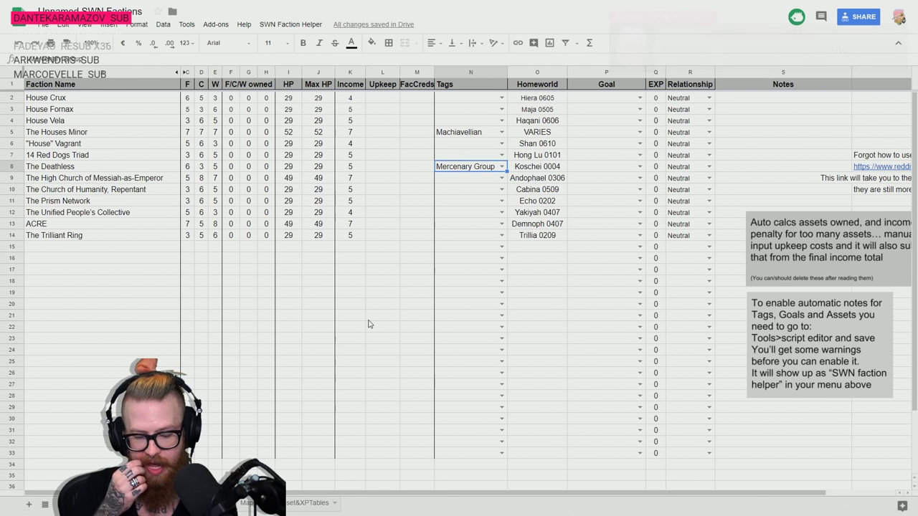
Assign the Pirates tag to "House" Vagrant and the Secretive tag to The Unified People's Collective
left_click(501, 143)
type("pi")
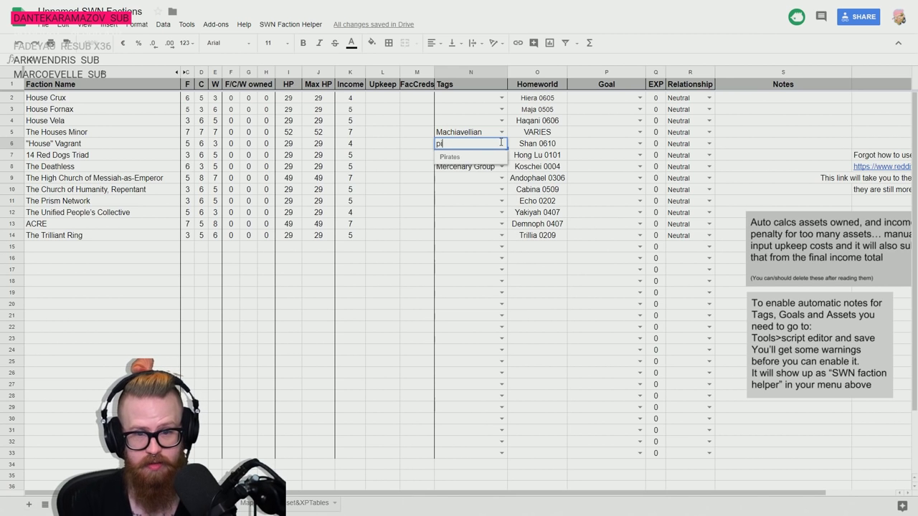
left_click(469, 156)
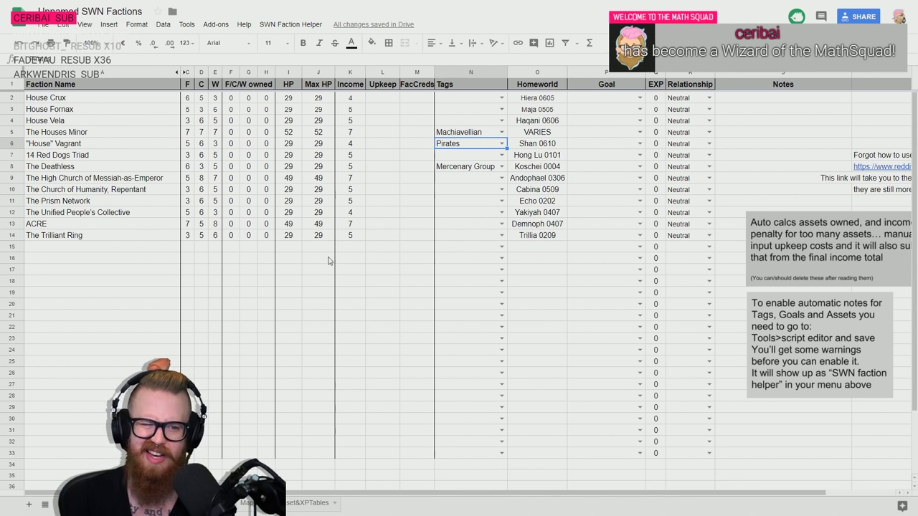
left_click(502, 212)
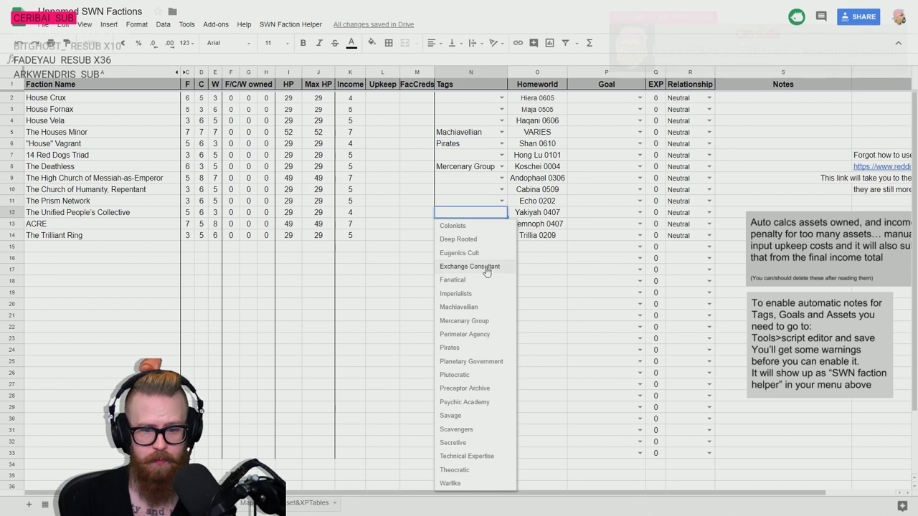
left_click(453, 442)
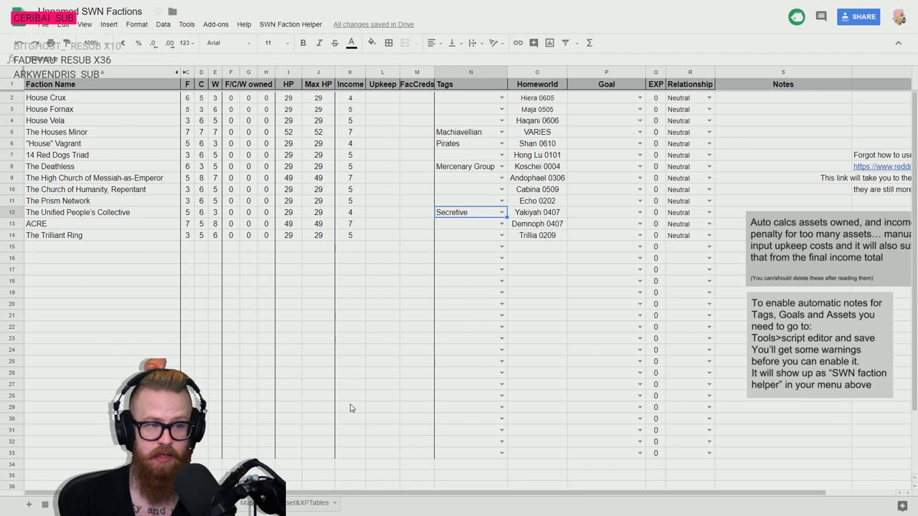
Assign the Theocratic tag to both The High Church of Messiah-as-Emperor and The Church of Humanity, Repentant
left_click(501, 178)
left_click(467, 446)
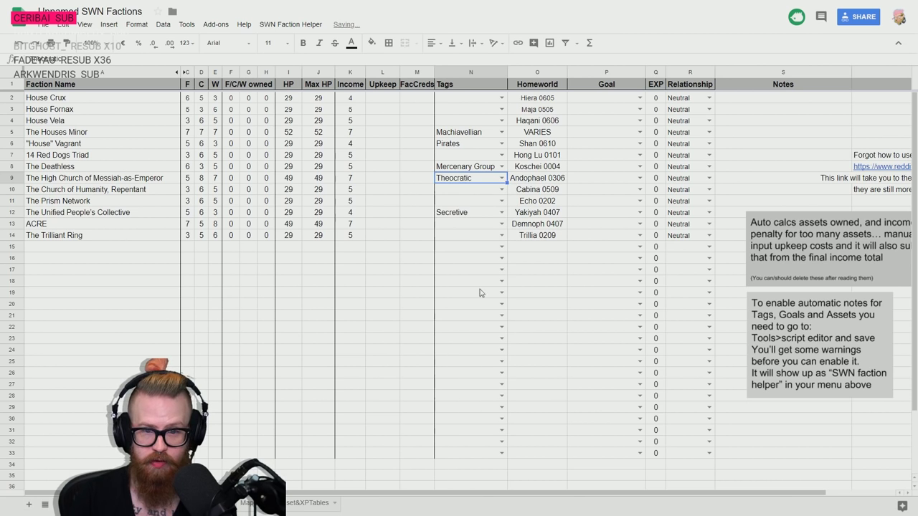
left_click(502, 189)
left_click(455, 445)
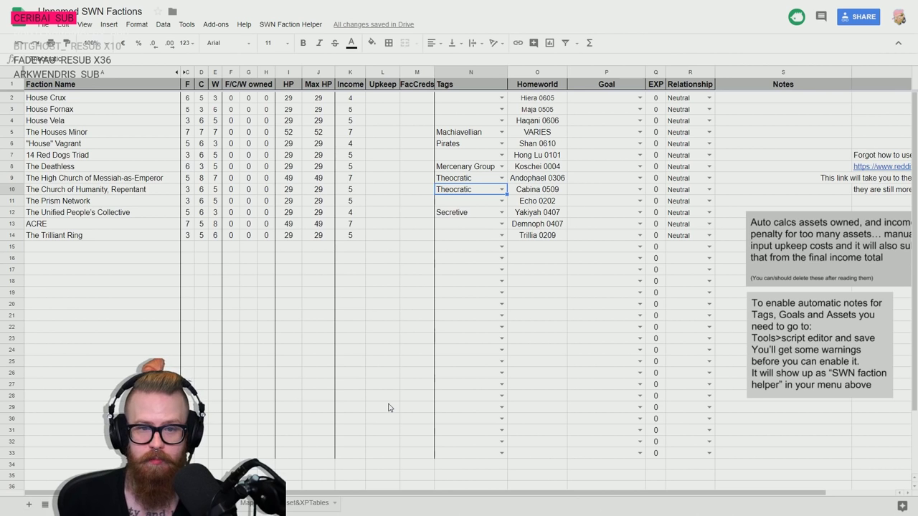
Assign the Imperialists tag to House Crux and the Technical Expertise tag to House Fornax
left_click(502, 99)
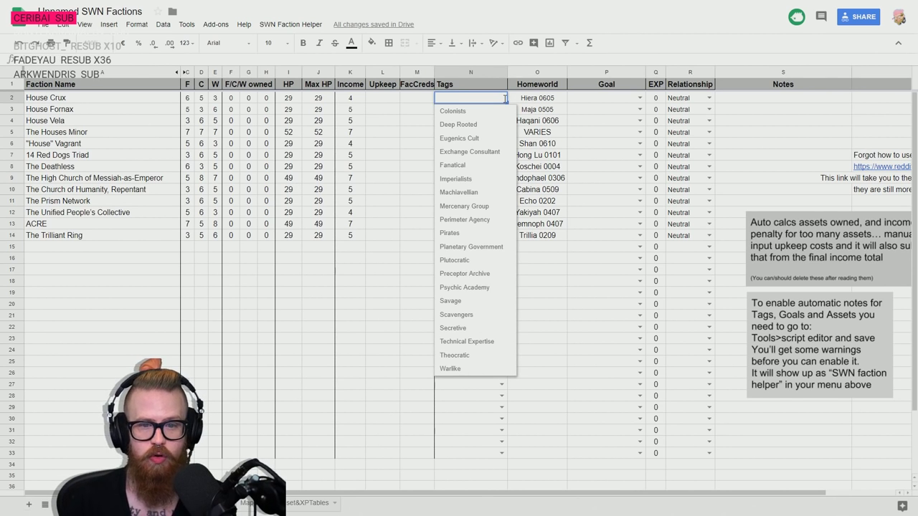
left_click(477, 181)
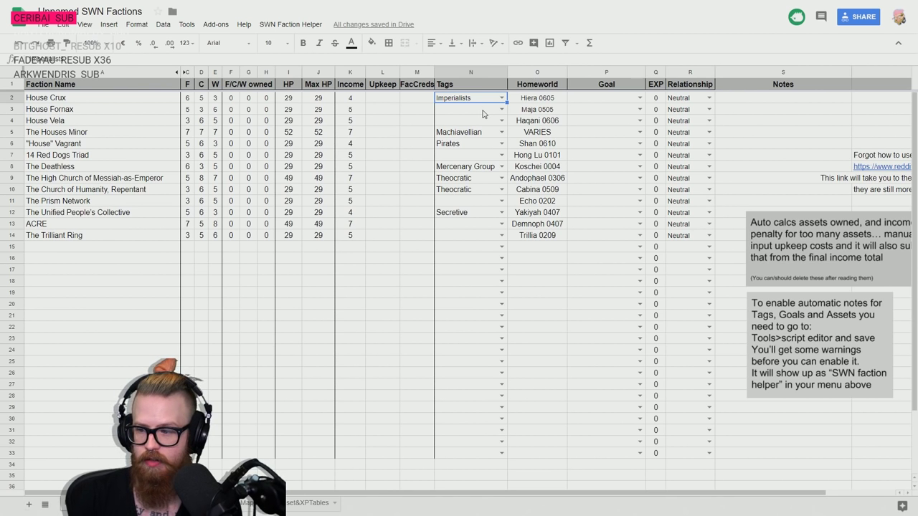
left_click(482, 111)
left_click(501, 110)
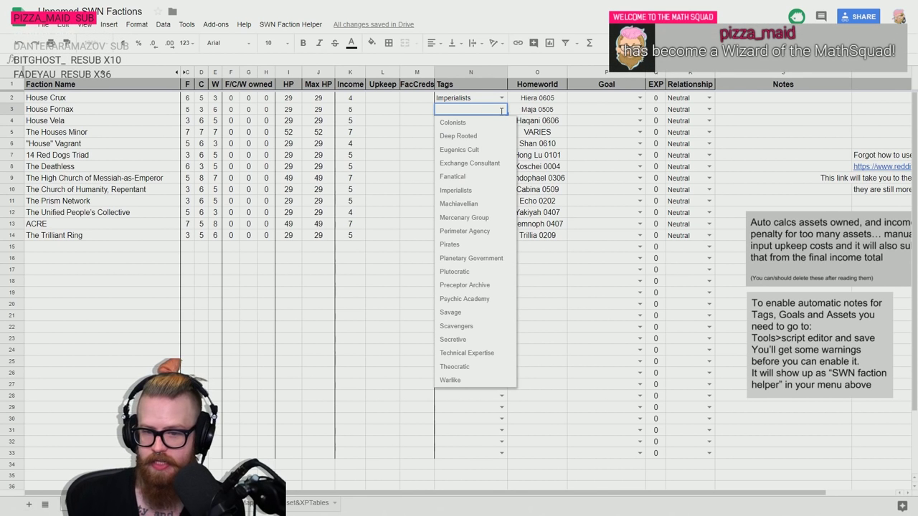
left_click(472, 355)
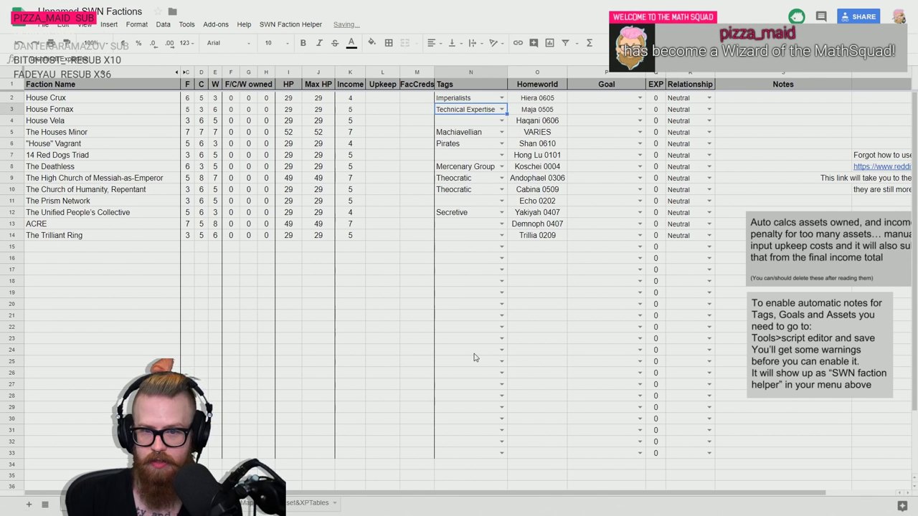
Assign the Preceptor Archive tag to House Vela and the Secretive tag to the 14 Red Dogs Triad
left_click(502, 121)
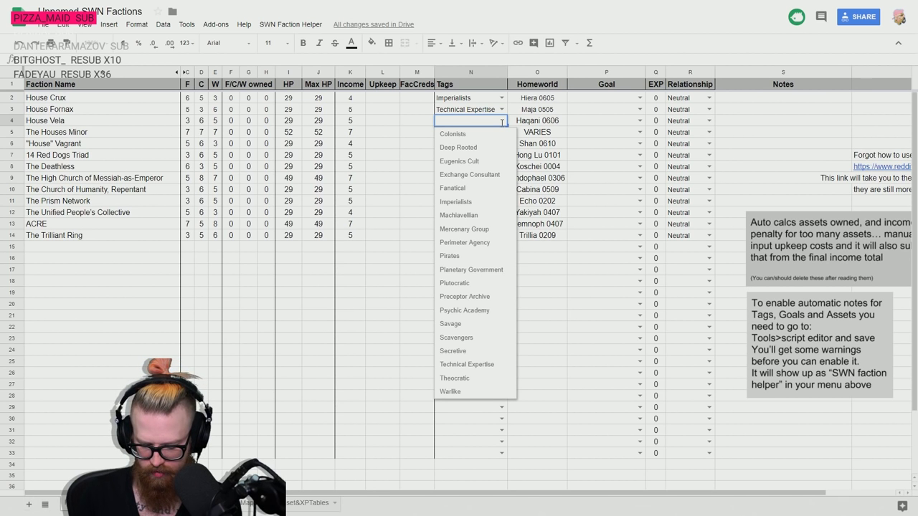
left_click(476, 302)
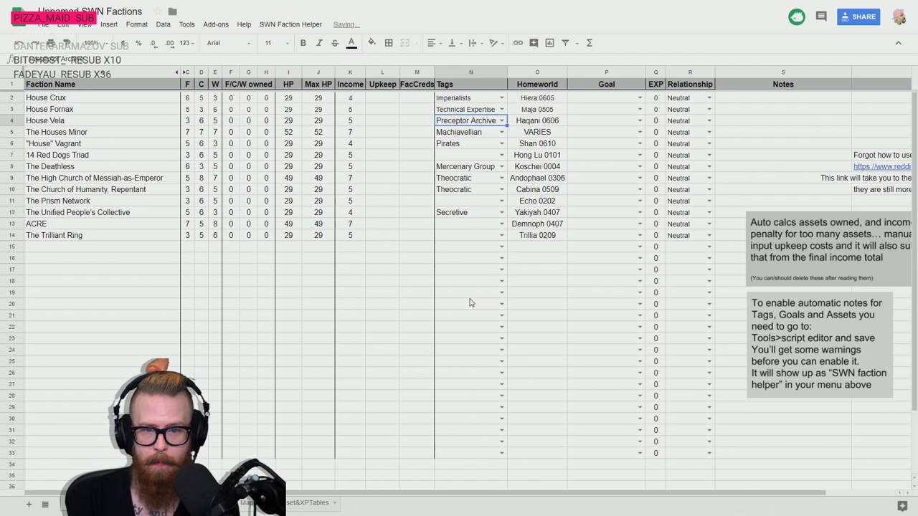
left_click(463, 156)
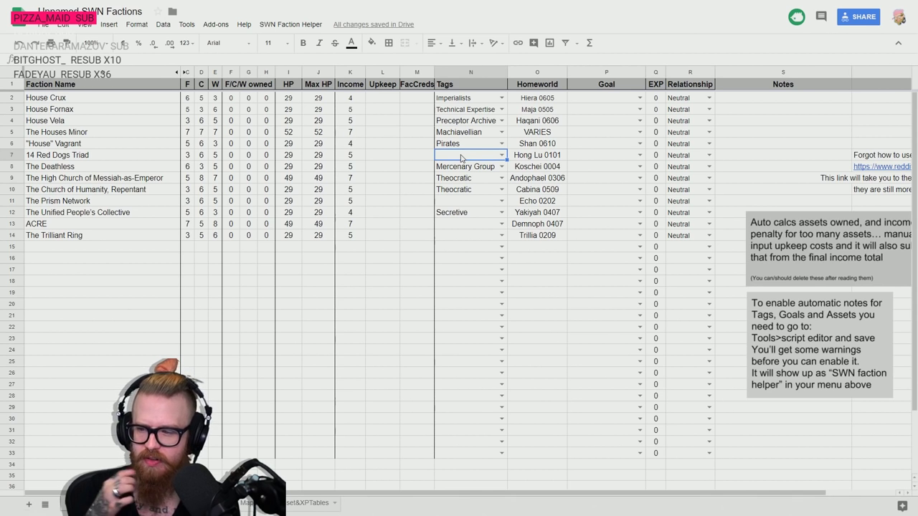
left_click(503, 155)
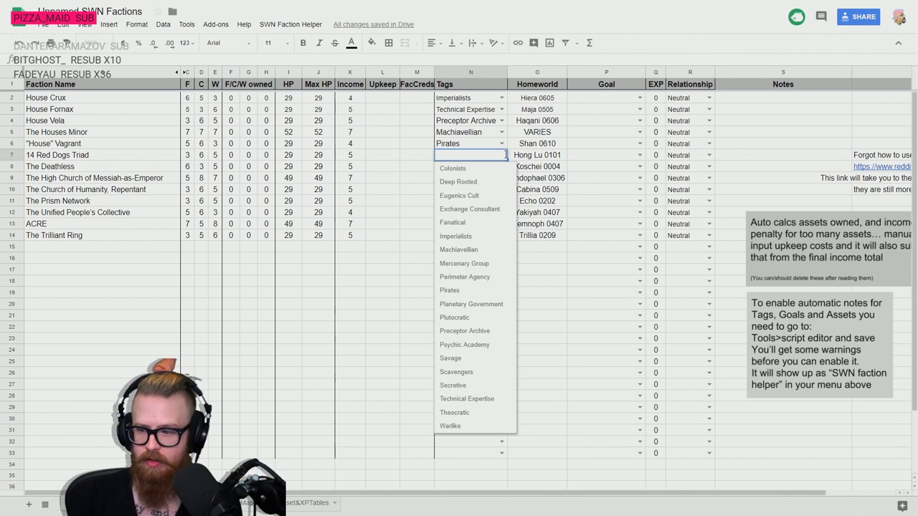
left_click(477, 388)
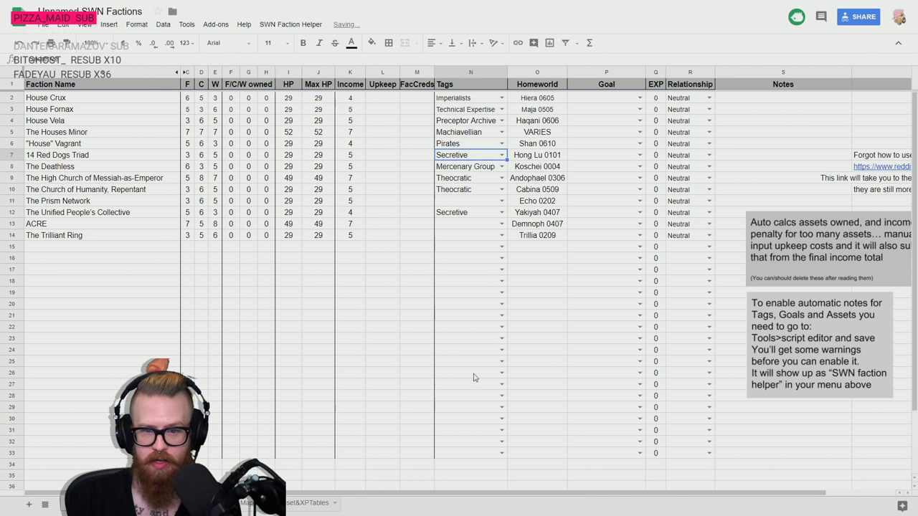
left_click(461, 204)
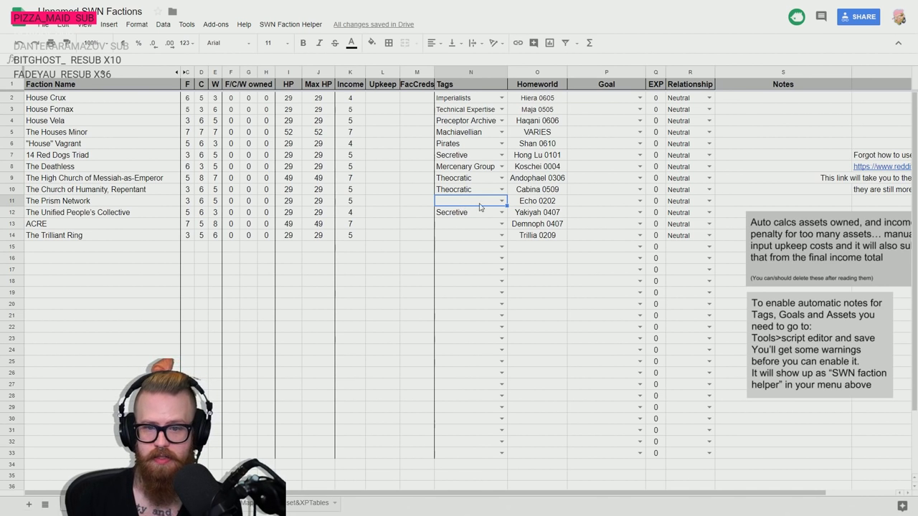
left_click(502, 200)
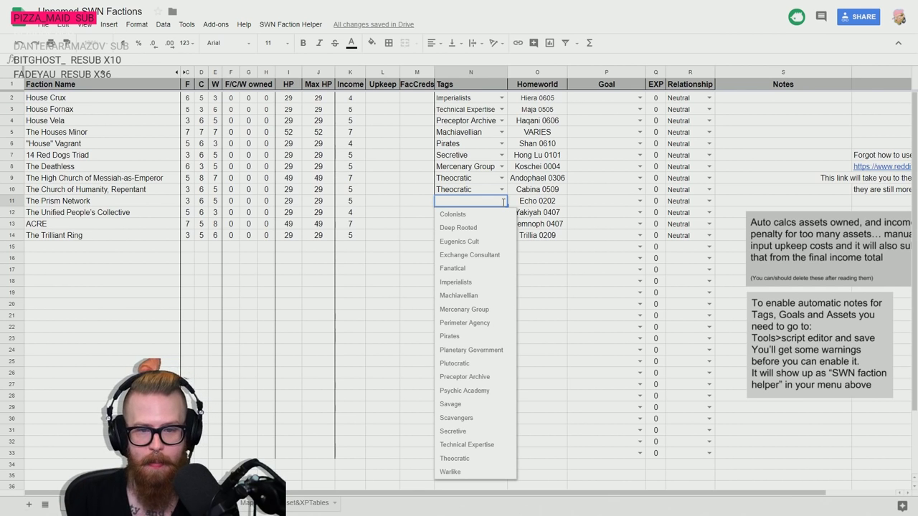
left_click(203, 258)
left_click(498, 234)
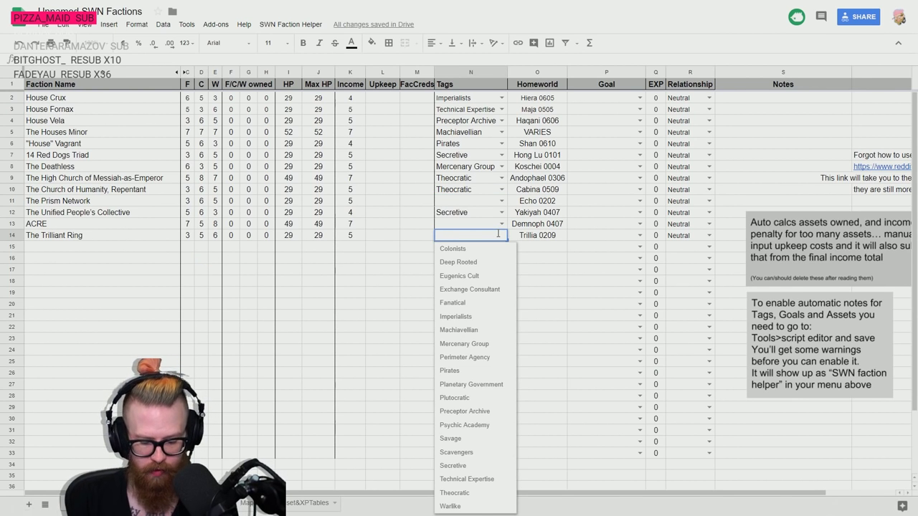
type("plu")
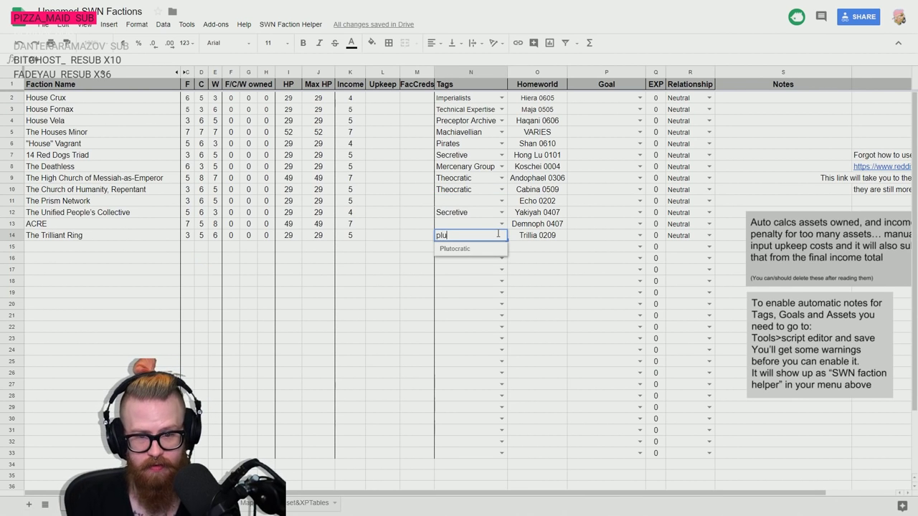
left_click(398, 314)
left_click(459, 241)
key("Delete")
left_click(458, 271)
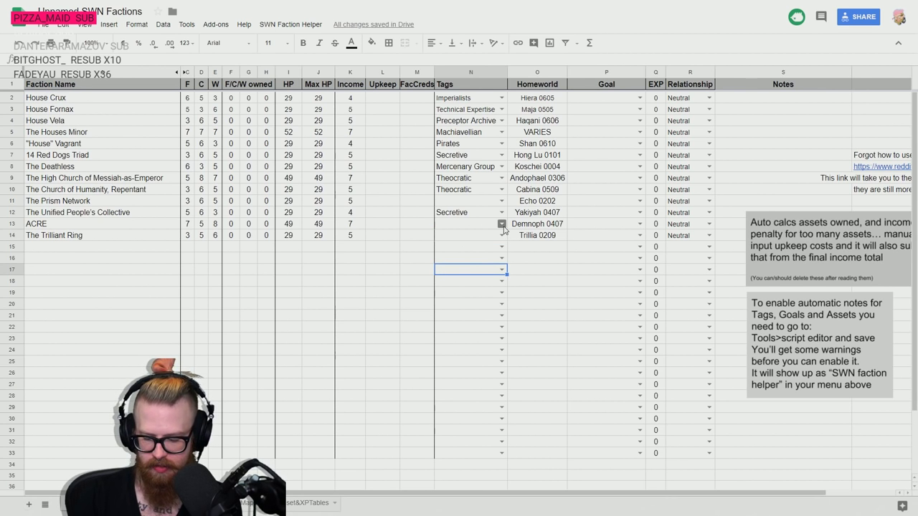
Assign the Plutocratic tag to ACRE and the Exchange Consultant tag to The Trilliant Ring
left_click(501, 225)
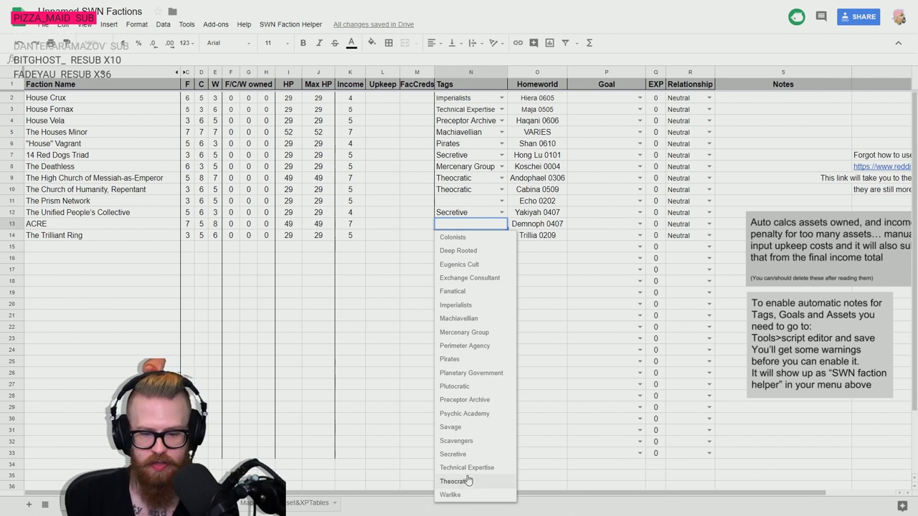
left_click(462, 386)
left_click(471, 238)
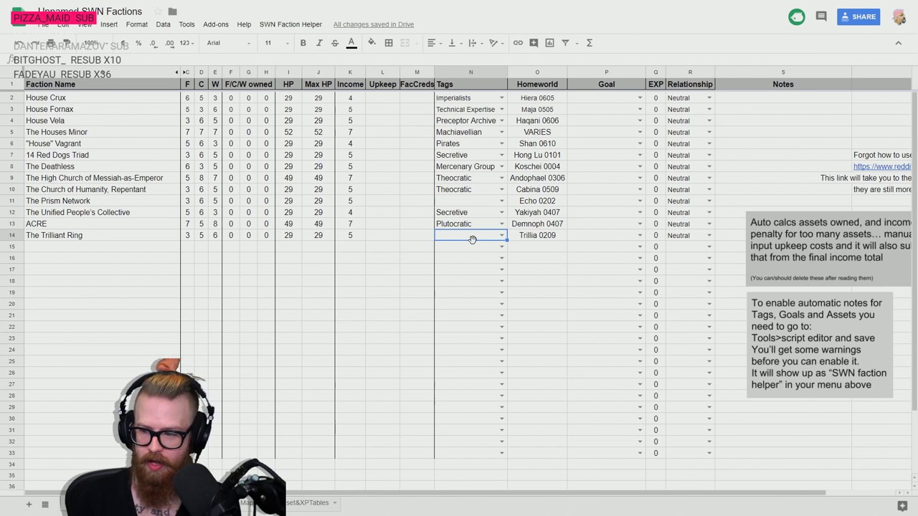
left_click(502, 235)
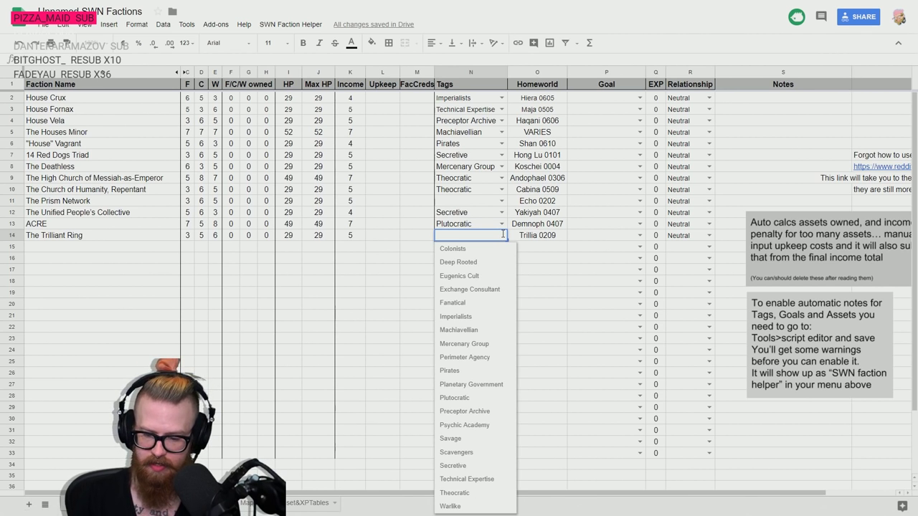
left_click(470, 289)
Assign the Exchange Consultant tag to The Prism Network
left_click(454, 203)
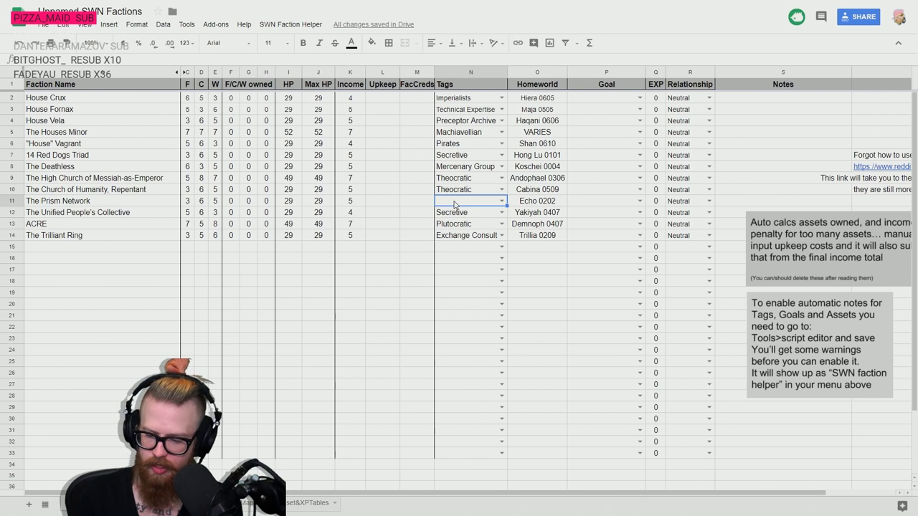
left_click(502, 202)
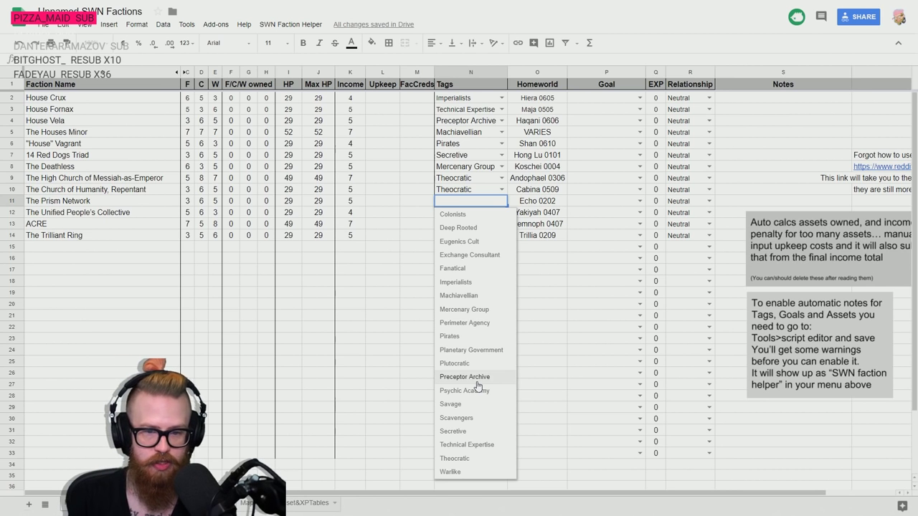
left_click(471, 255)
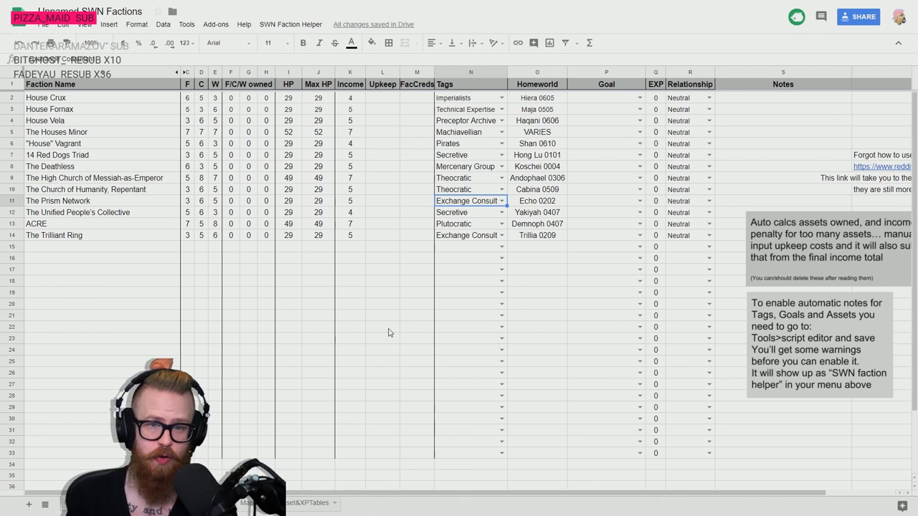
left_click(870, 442)
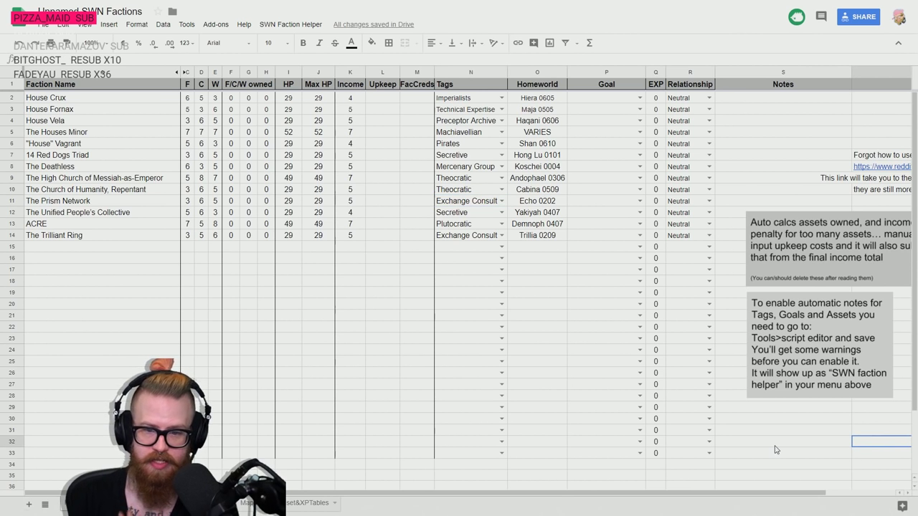